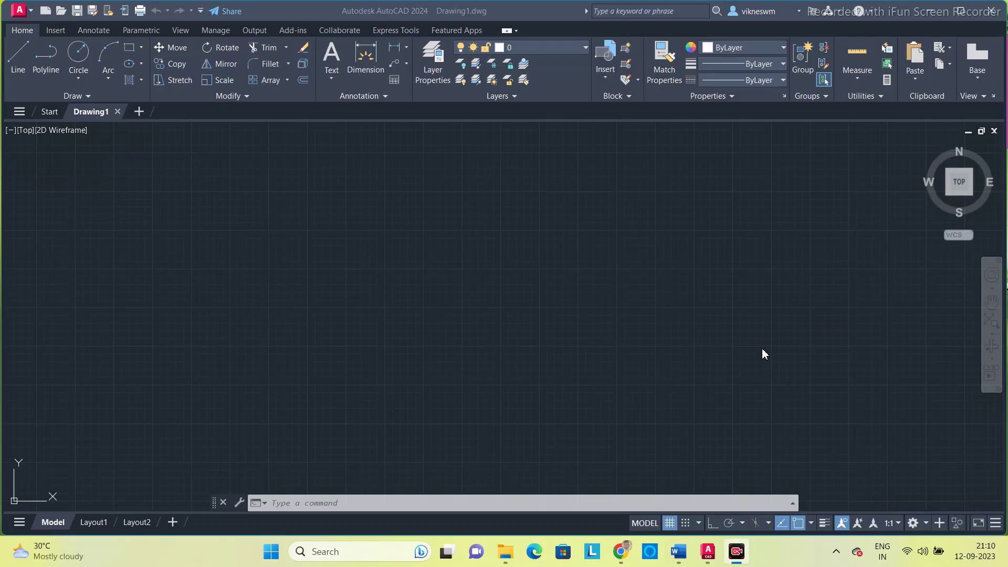
# Read problem 5 in the Word Conic Curves document, then return to AutoCAD.
pyautogui.click(679, 551)
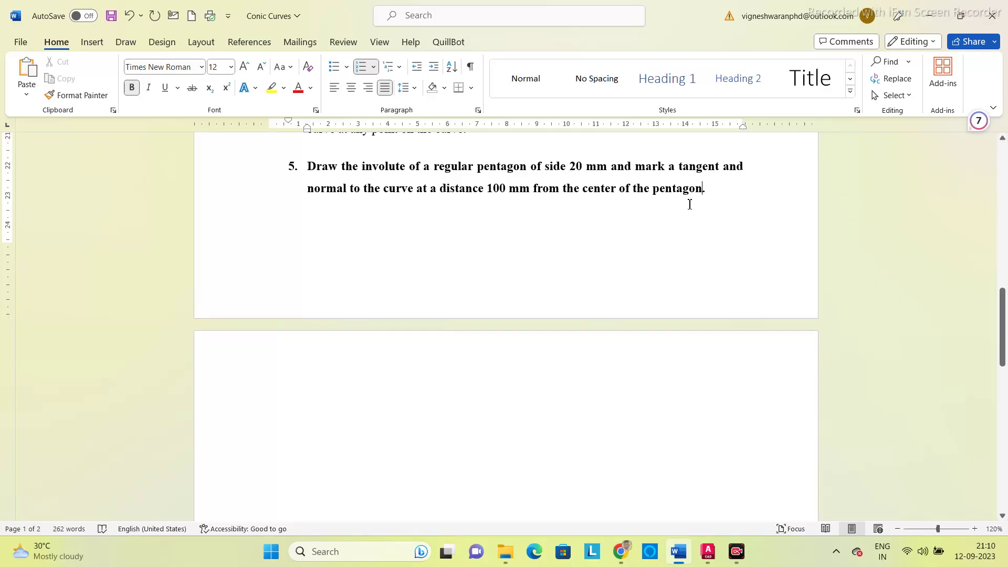
pyautogui.click(708, 552)
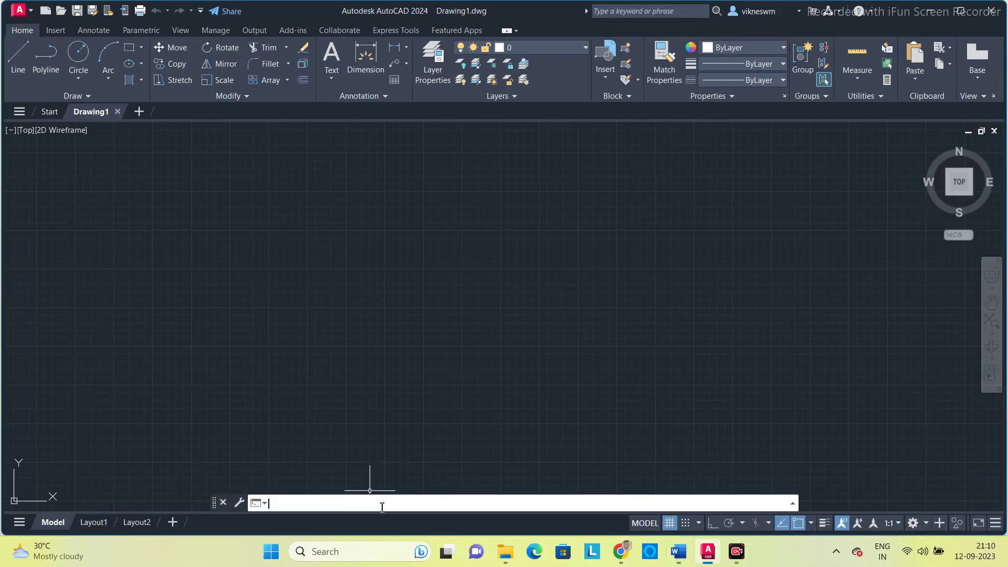
# Open the Drawing Units dialog with UNITS and accept its settings unchanged.
pyautogui.write('ui')
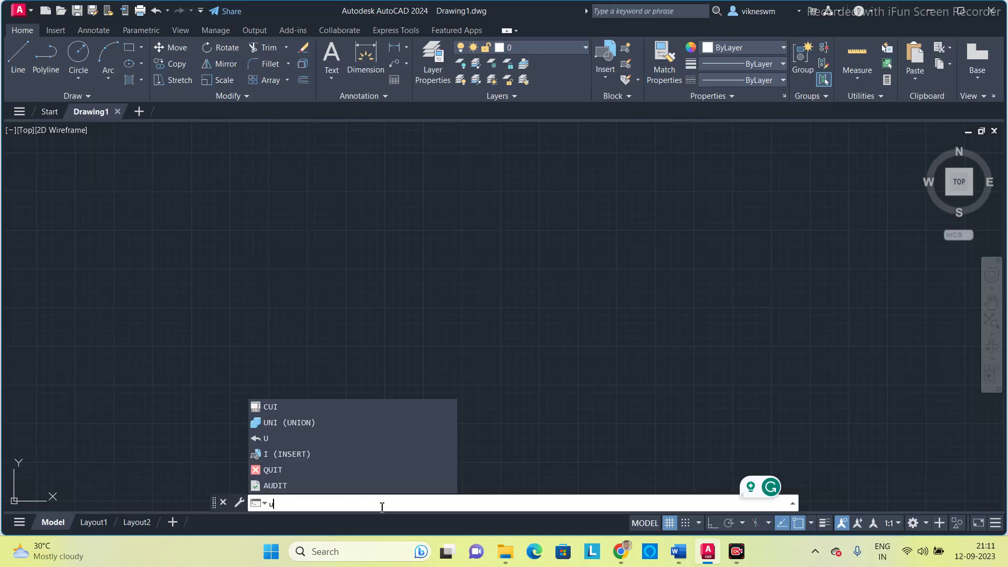
pyautogui.press('BackSpace')
pyautogui.write('ni')
pyautogui.press('Escape')
pyautogui.write('units')
pyautogui.press('Return')
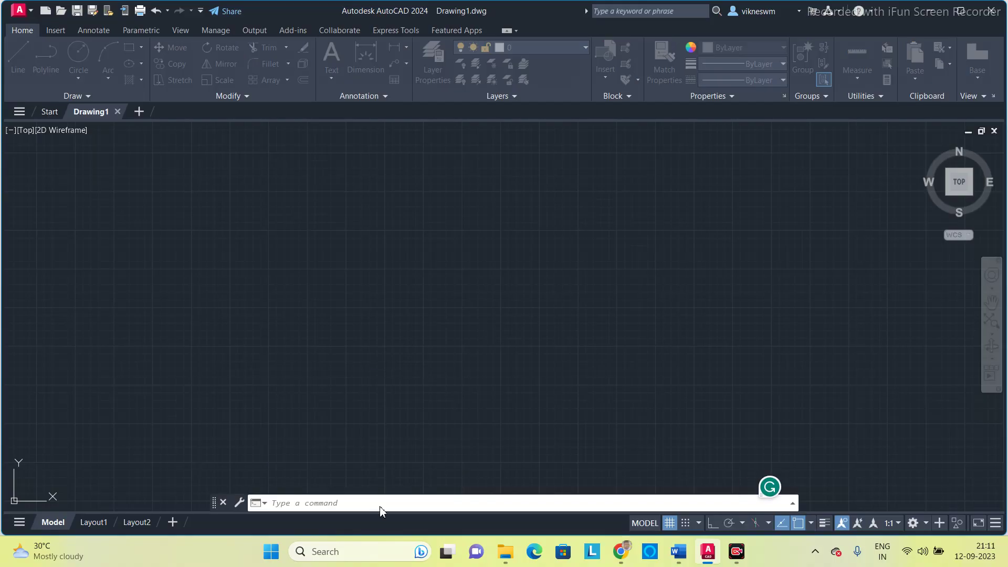
pyautogui.press('Return')
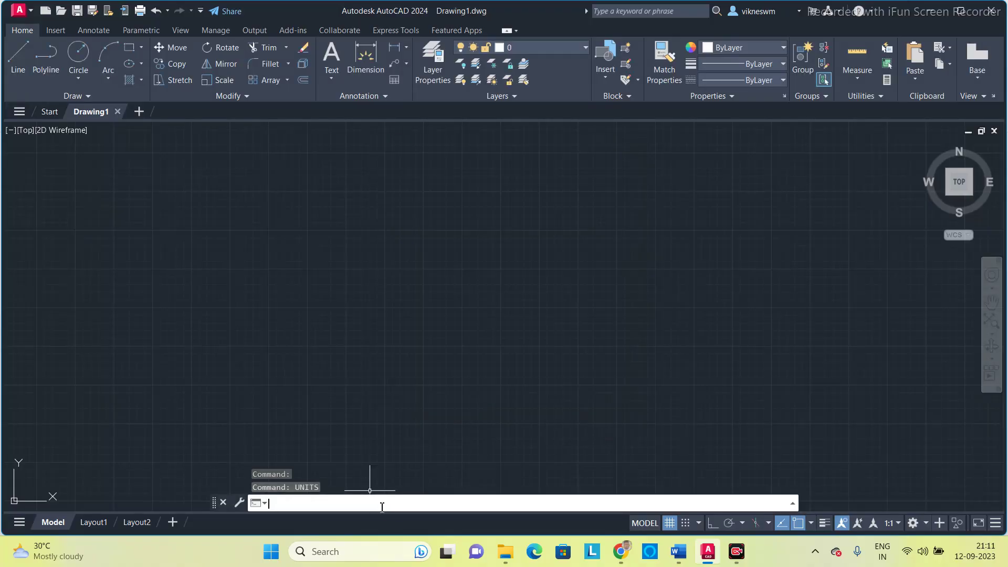
# Set the drawing limits from 0,0 to 420,297.
pyautogui.write('limits')
pyautogui.press('Return')
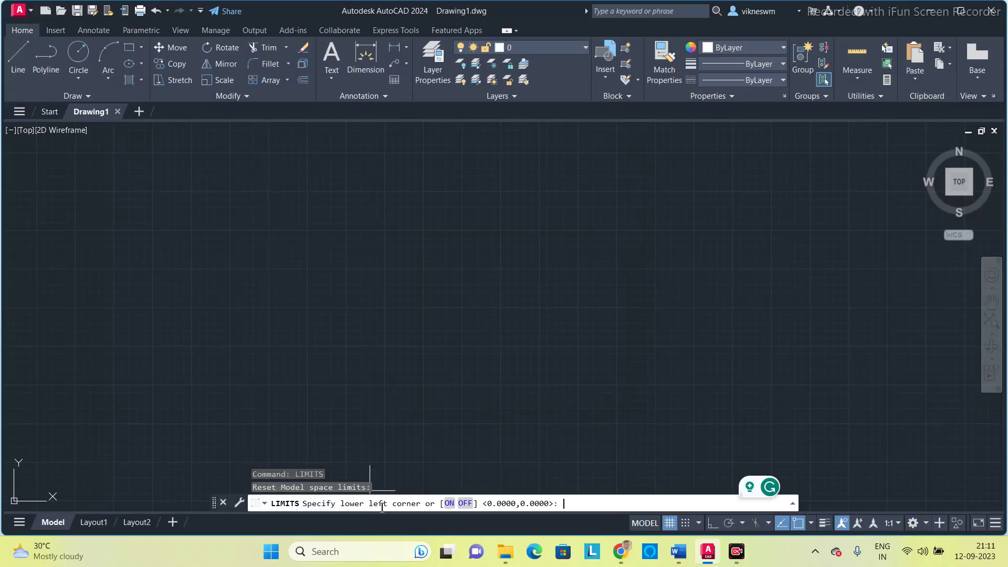
pyautogui.write(',')
pyautogui.press('Return')
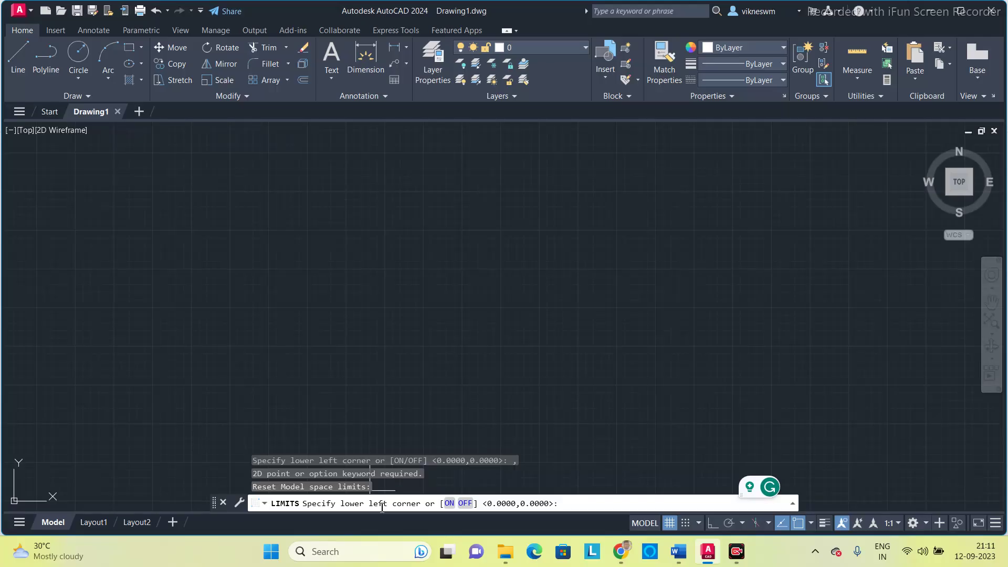
pyautogui.write('0,0')
pyautogui.press('Return')
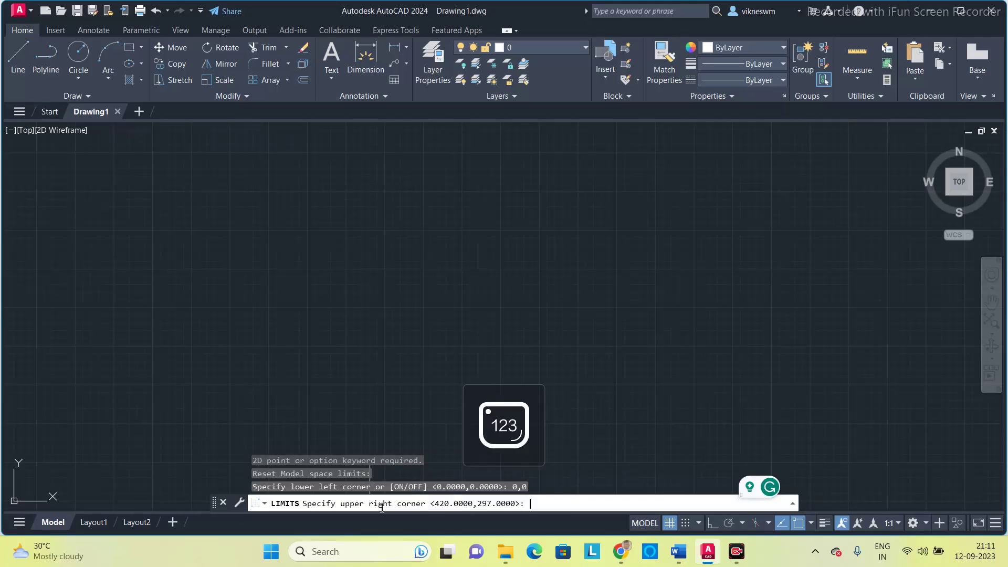
pyautogui.write('420,297')
pyautogui.press('Return')
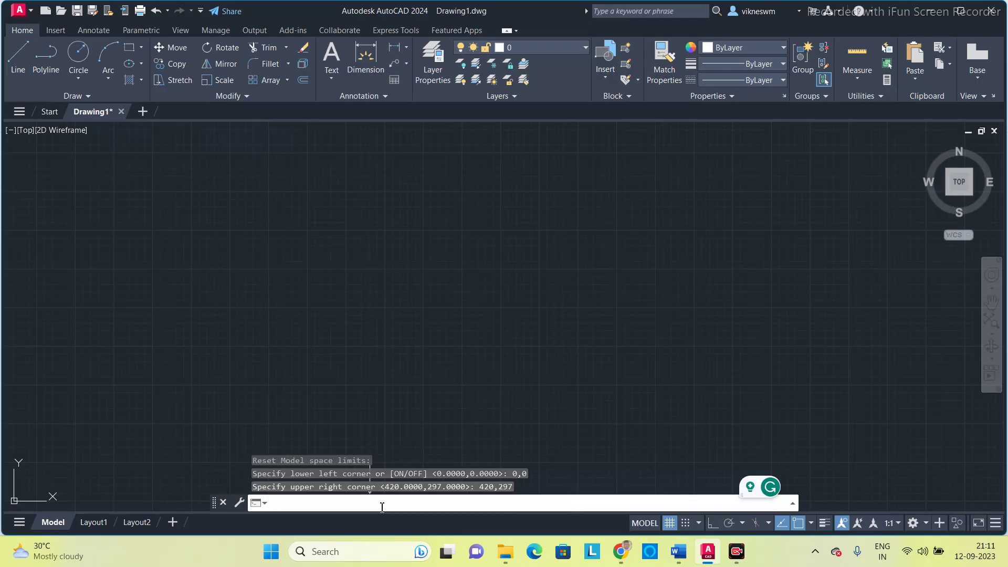
# Zoom All to fit the limits, then start the POLYGON command.
pyautogui.write('zoom')
pyautogui.press('Return')
pyautogui.write('all')
pyautogui.press('Return')
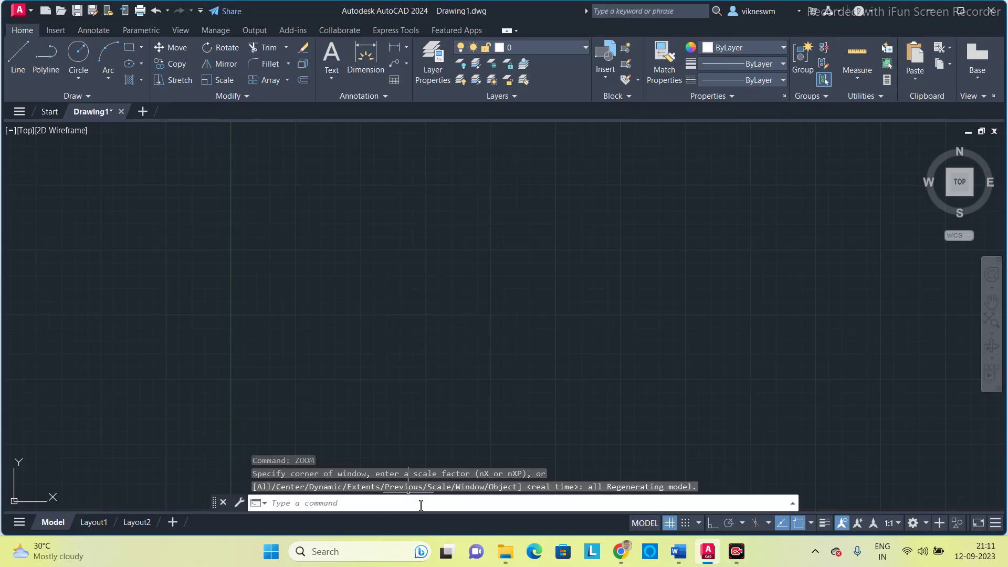
pyautogui.write('polyg')
pyautogui.press('Return')
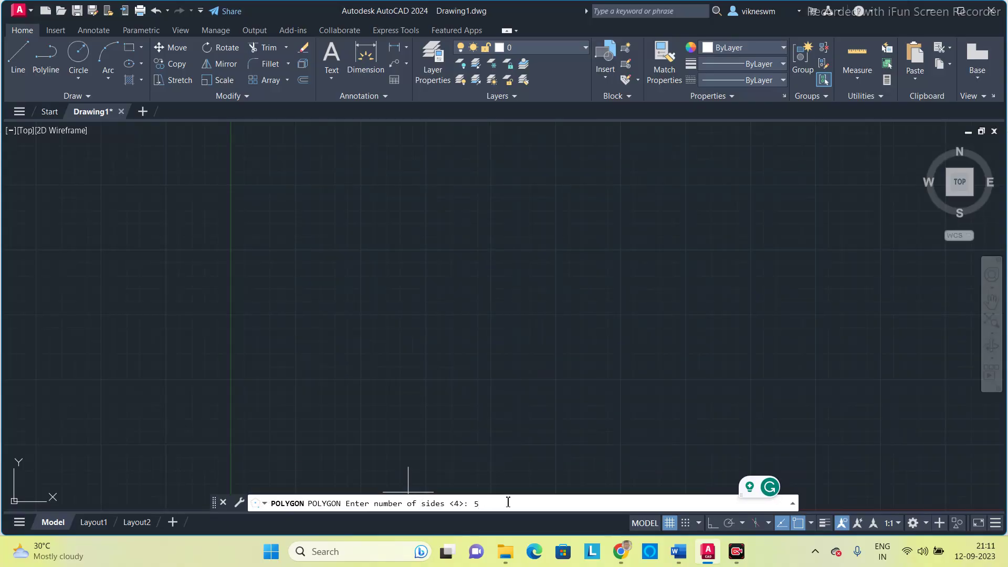
# Draw a five-sided pentagon by the edge method with a horizontal 20 mm bottom edge.
pyautogui.press('Return')
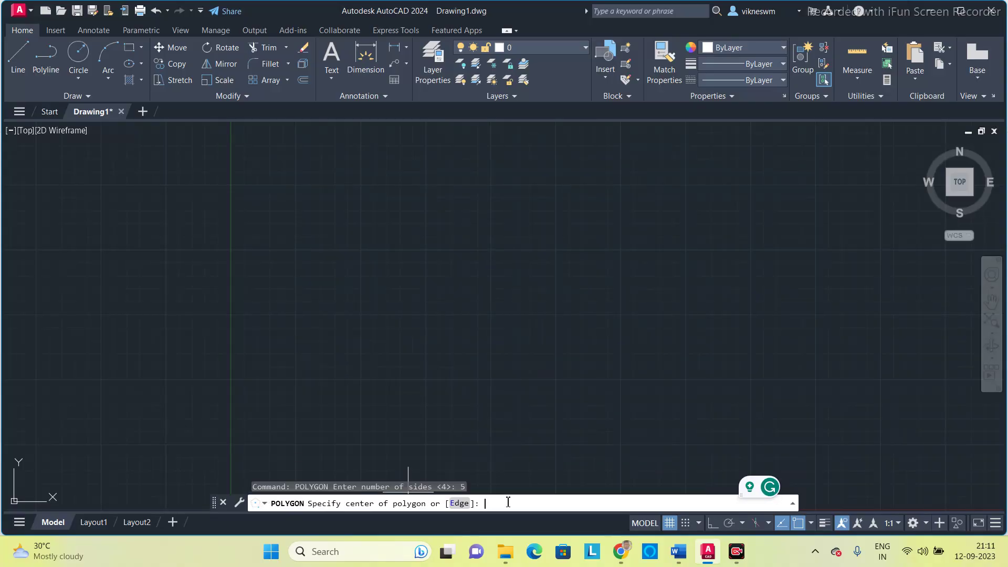
pyautogui.click(460, 505)
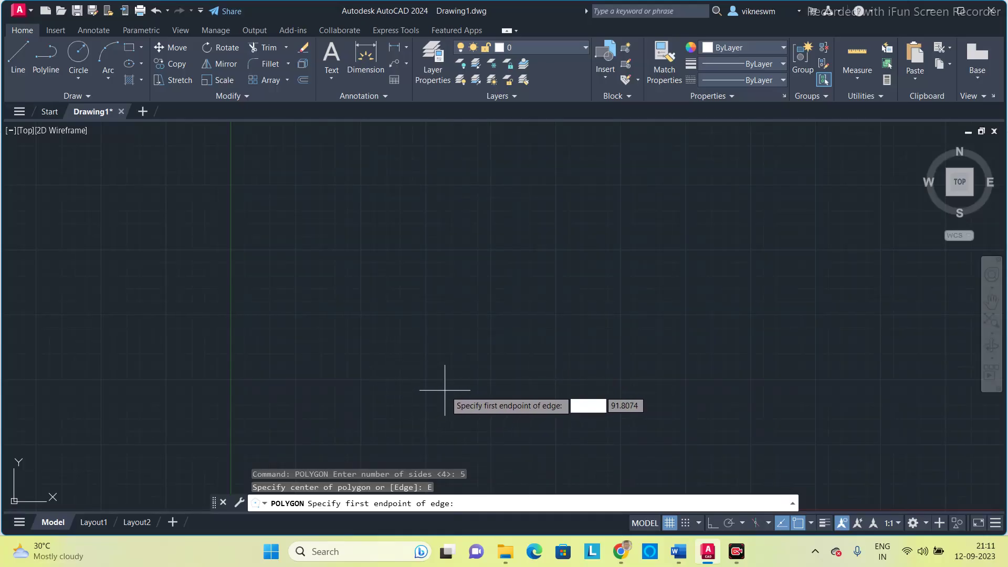
pyautogui.click(465, 382)
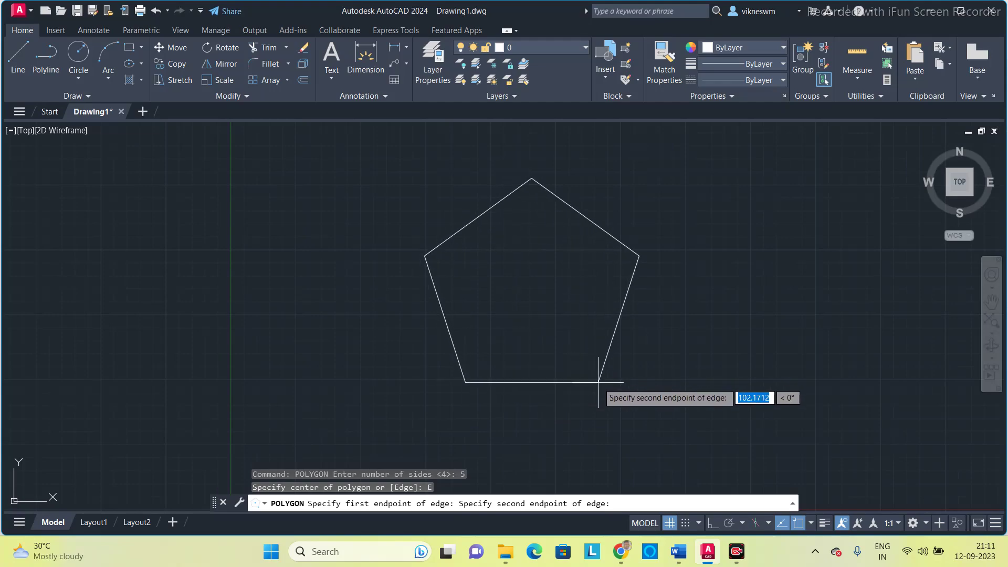
pyautogui.press('F8')
pyautogui.write('20')
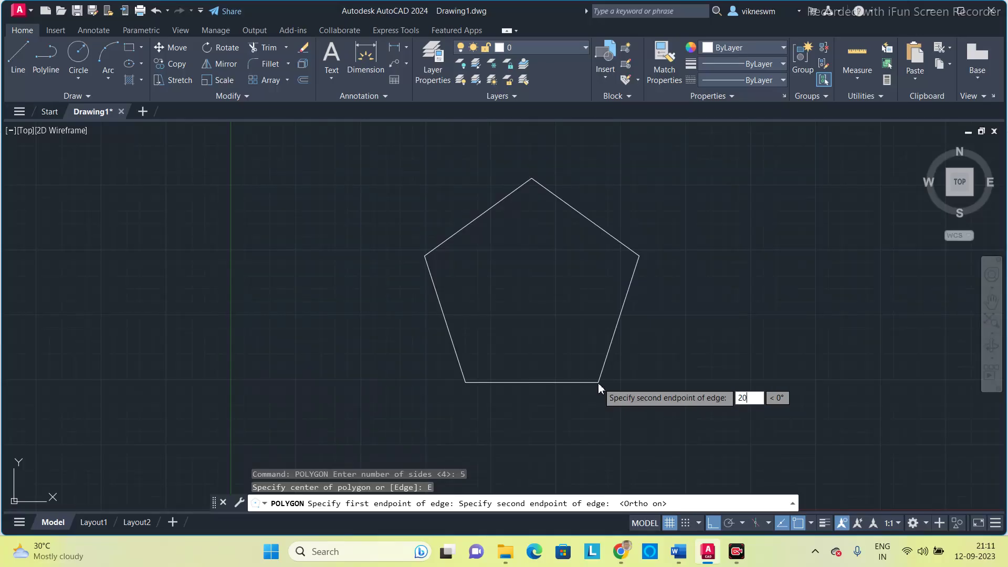
pyautogui.press('Return')
pyautogui.scroll(6, 499, 378)
pyautogui.moveTo(480, 371); pyautogui.dragTo(534, 315, button='middle')
pyautogui.scroll(2, 545, 308)
pyautogui.scroll(-4, 544, 315)
pyautogui.scroll(2, 540, 338)
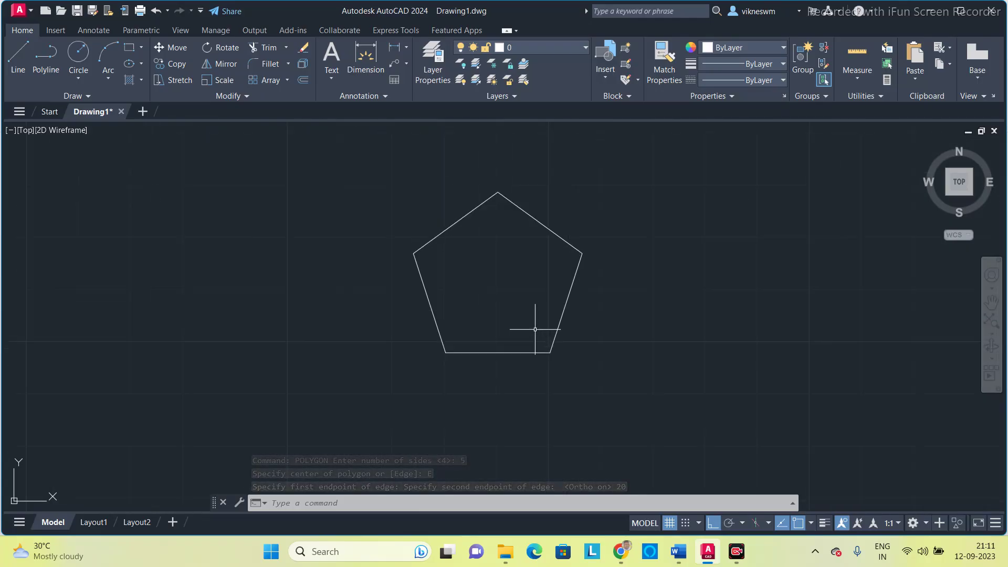
pyautogui.click(461, 502)
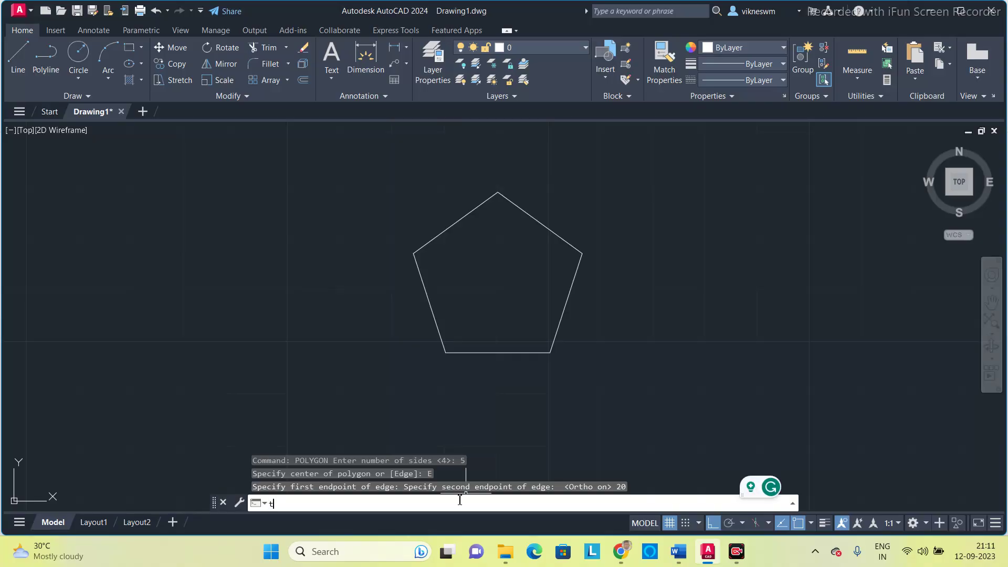
# Add single-line text labels P, Q, R, S and T beside the pentagon at zero rotation.
pyautogui.write('text')
pyautogui.press('Return')
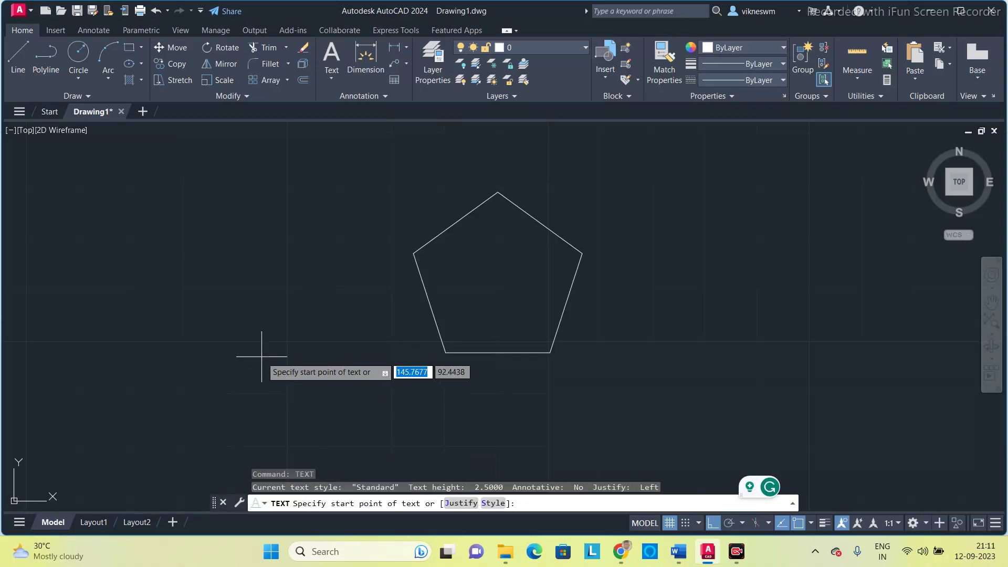
pyautogui.click(286, 306)
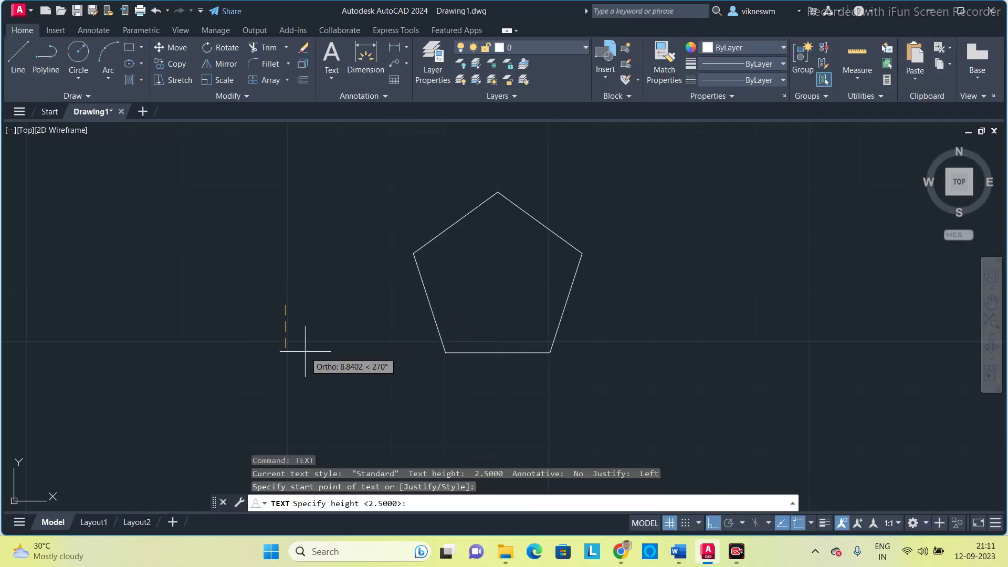
pyautogui.click(305, 351)
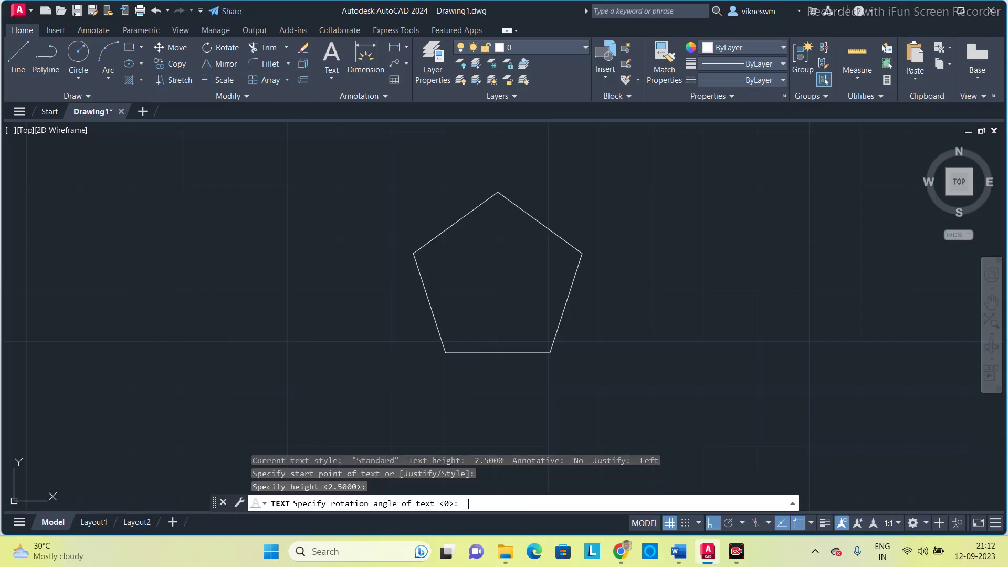
pyautogui.press('Return')
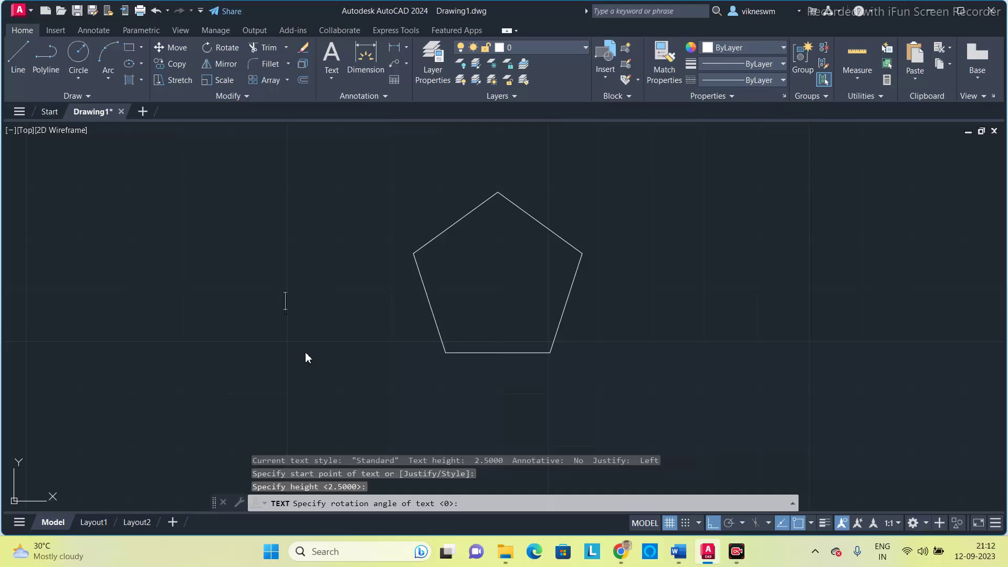
pyautogui.write('P')
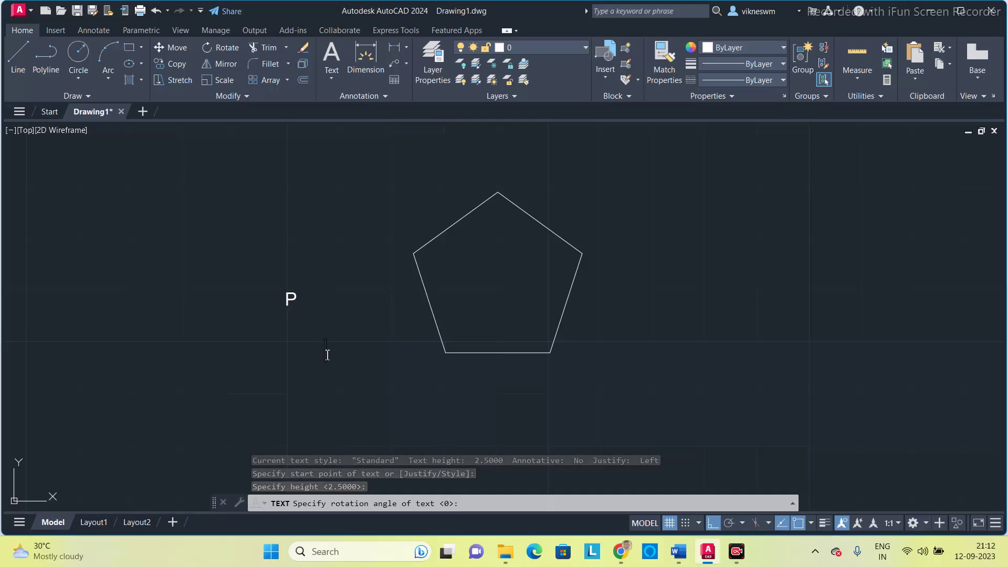
pyautogui.write('Q')
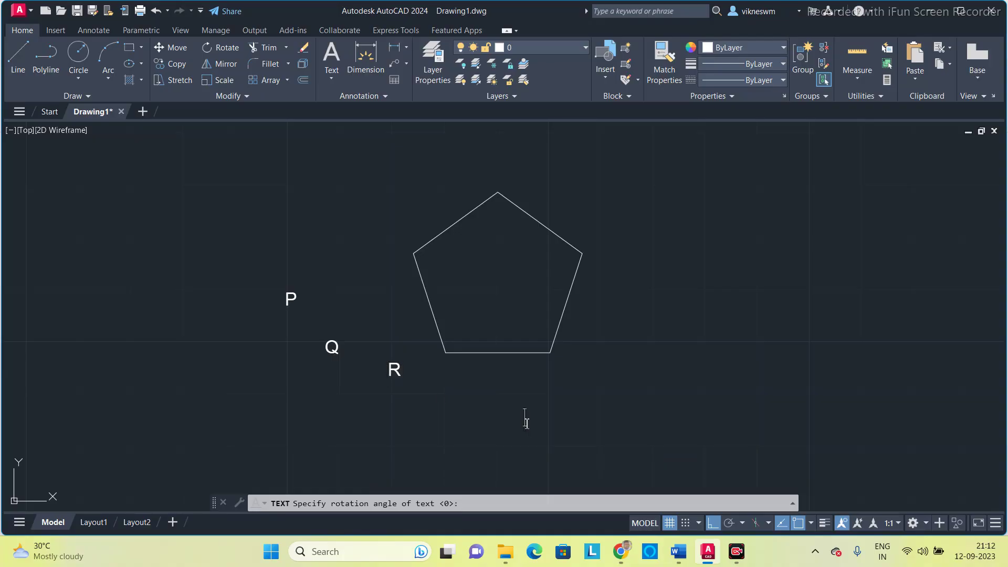
pyautogui.click(597, 395)
pyautogui.press('Escape')
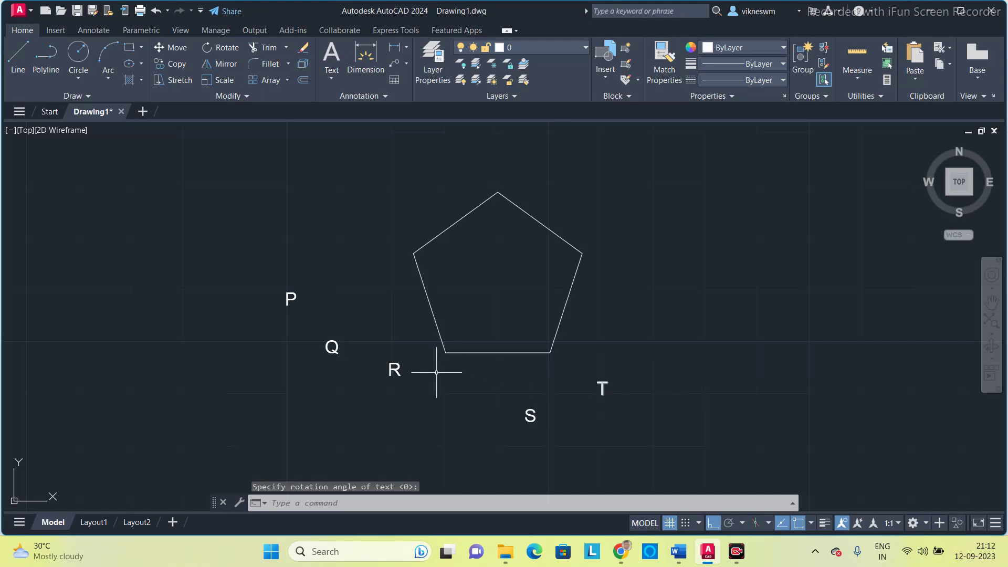
# Move labels P, Q and R to the bottom-left, bottom-right and right vertices.
pyautogui.click(289, 300)
pyautogui.click(285, 305)
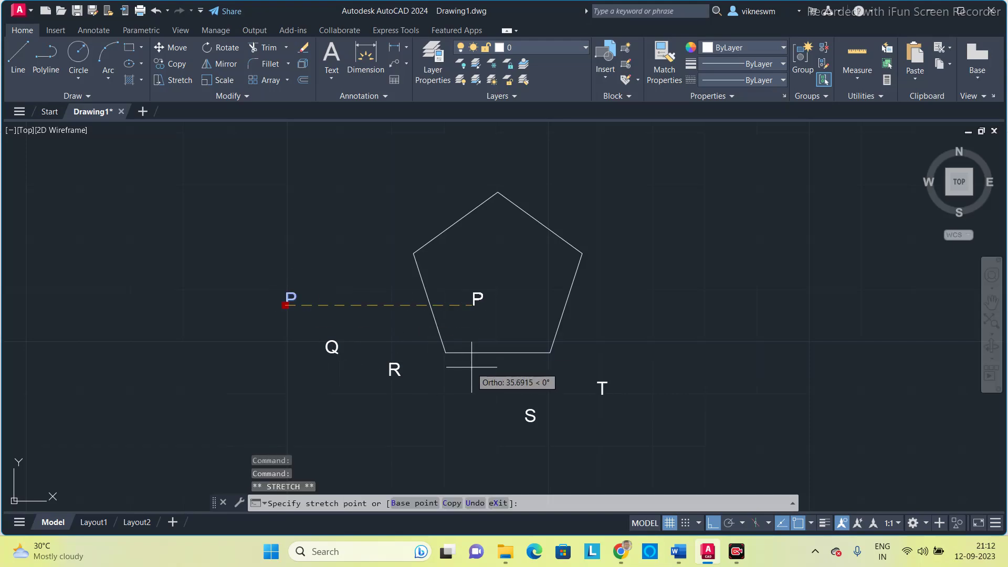
pyautogui.press('F8')
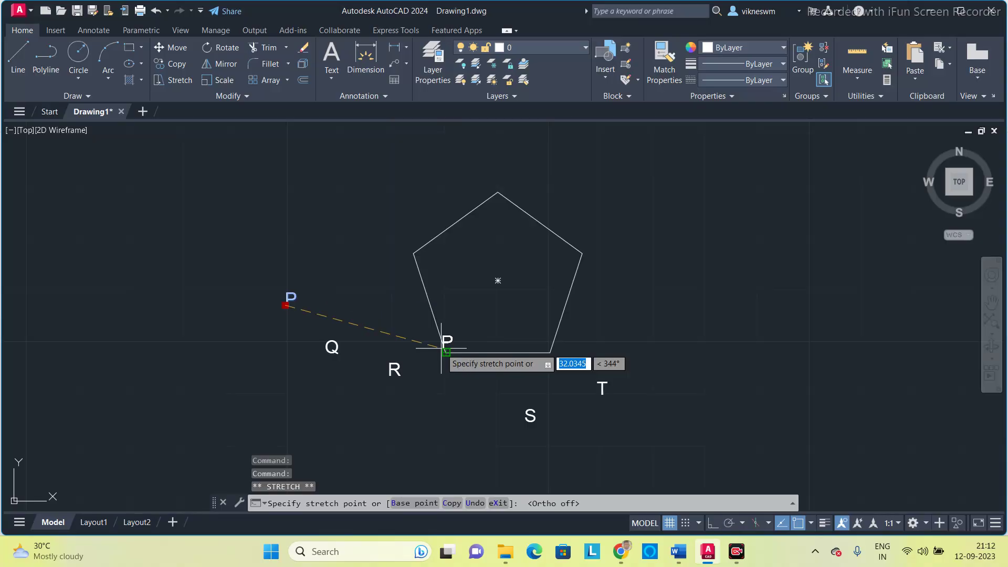
pyautogui.click(446, 372)
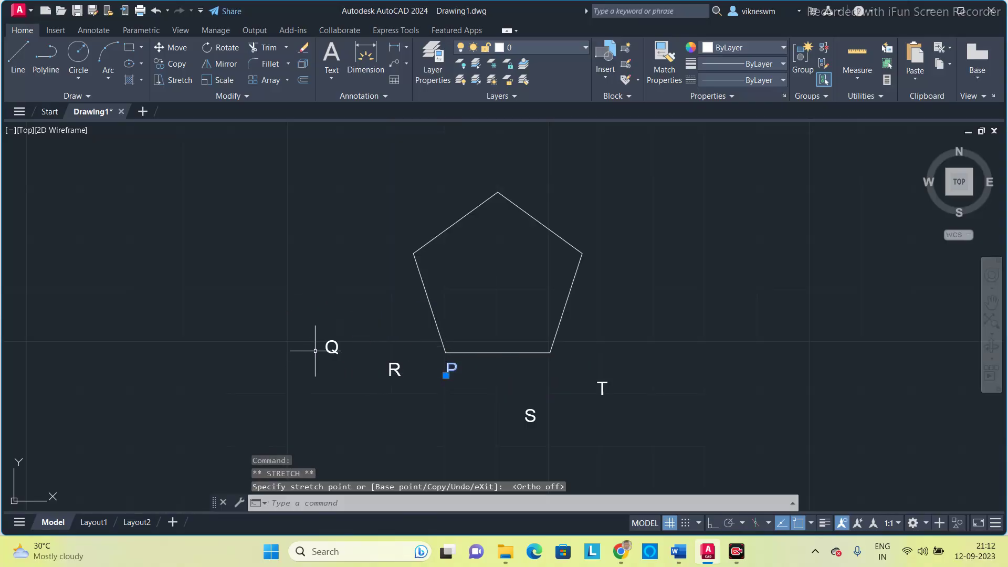
pyautogui.click(331, 348)
pyautogui.click(325, 352)
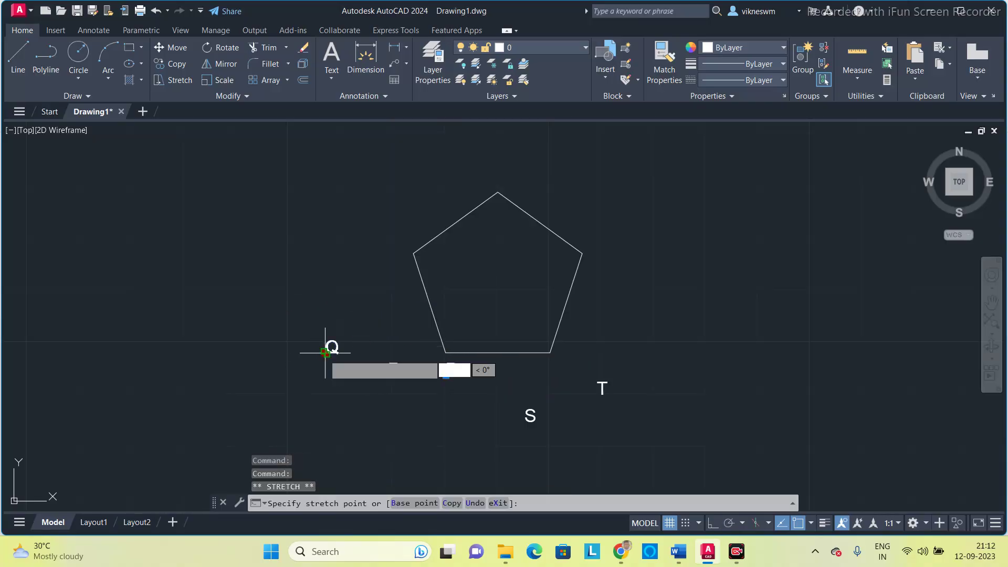
pyautogui.click(550, 370)
pyautogui.click(394, 367)
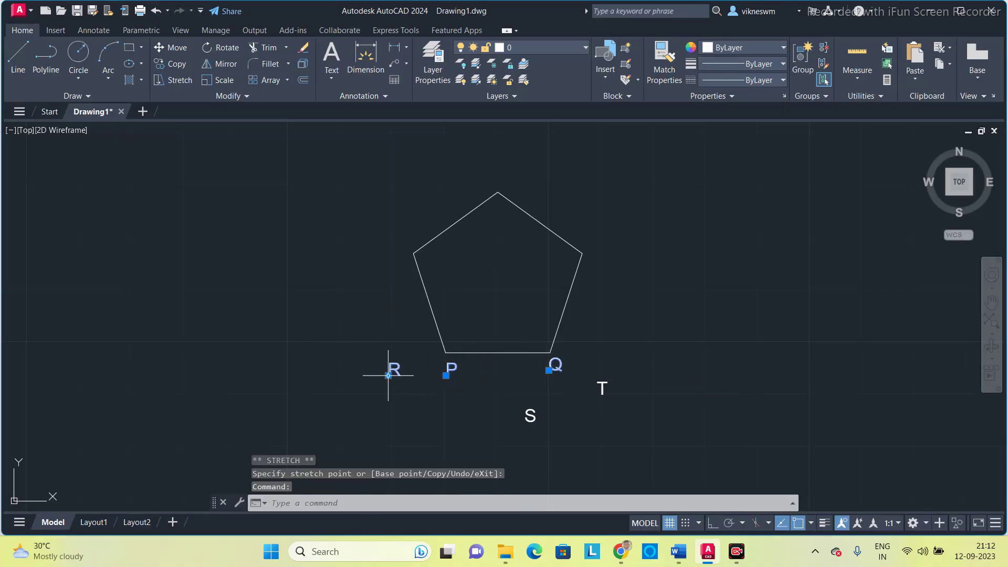
pyautogui.click(388, 375)
pyautogui.click(584, 253)
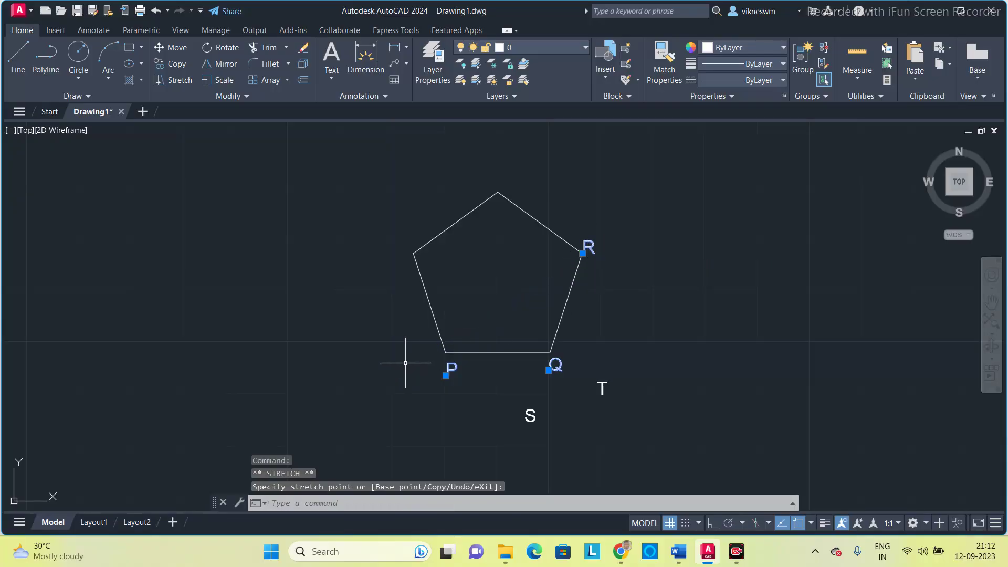
# Move label S above the apex and label T to the upper-left vertex.
pyautogui.click(528, 412)
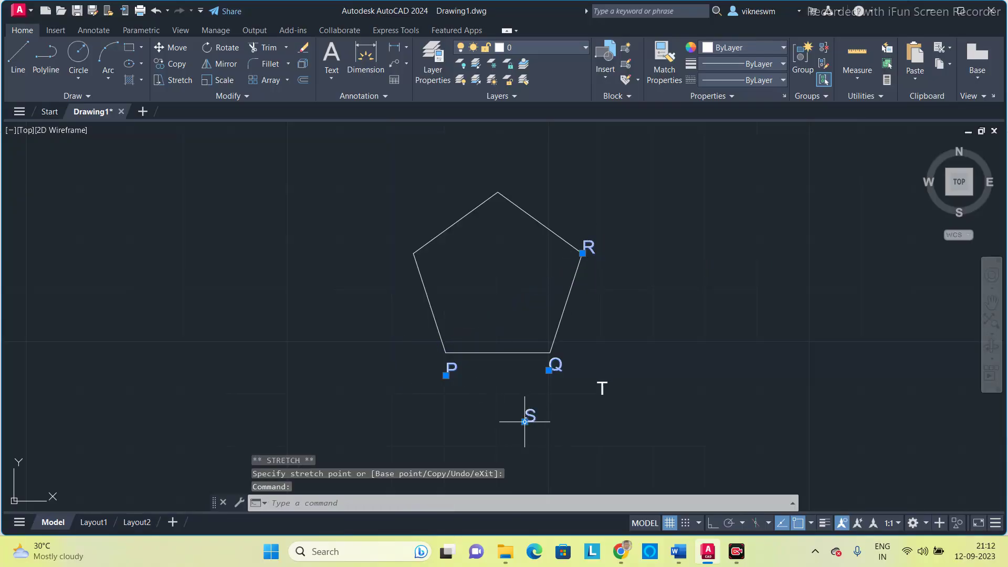
pyautogui.click(525, 422)
pyautogui.click(498, 183)
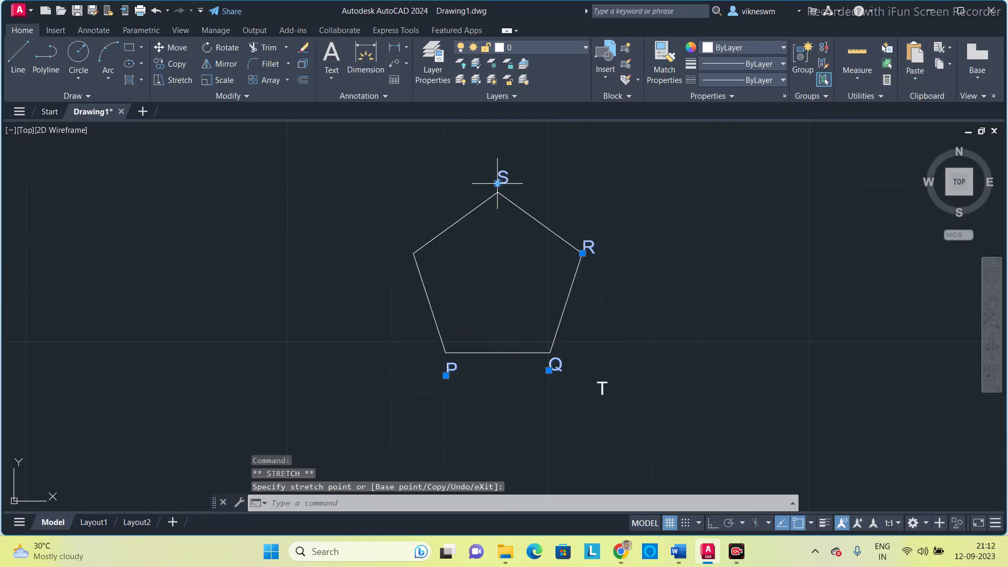
pyautogui.click(602, 388)
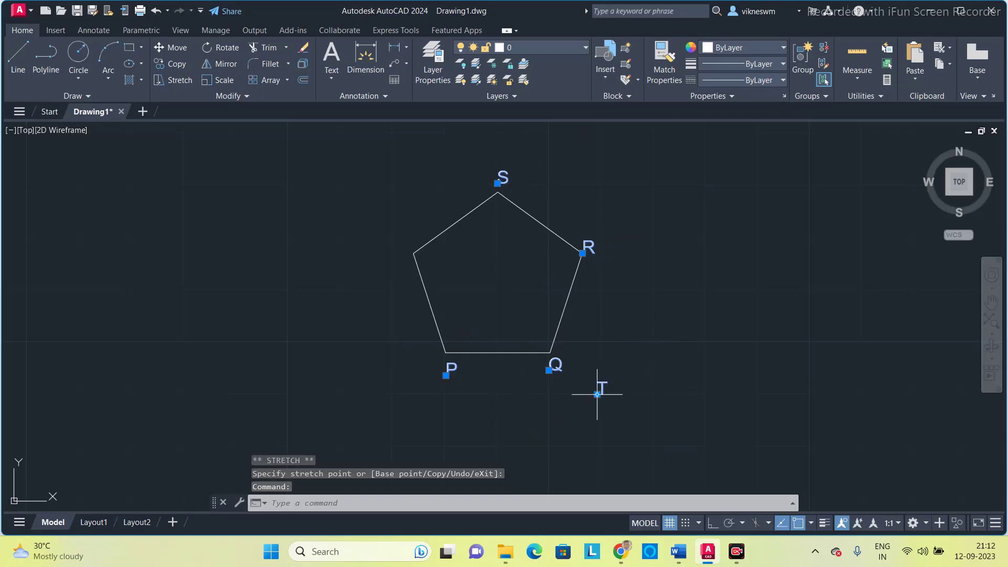
pyautogui.click(597, 394)
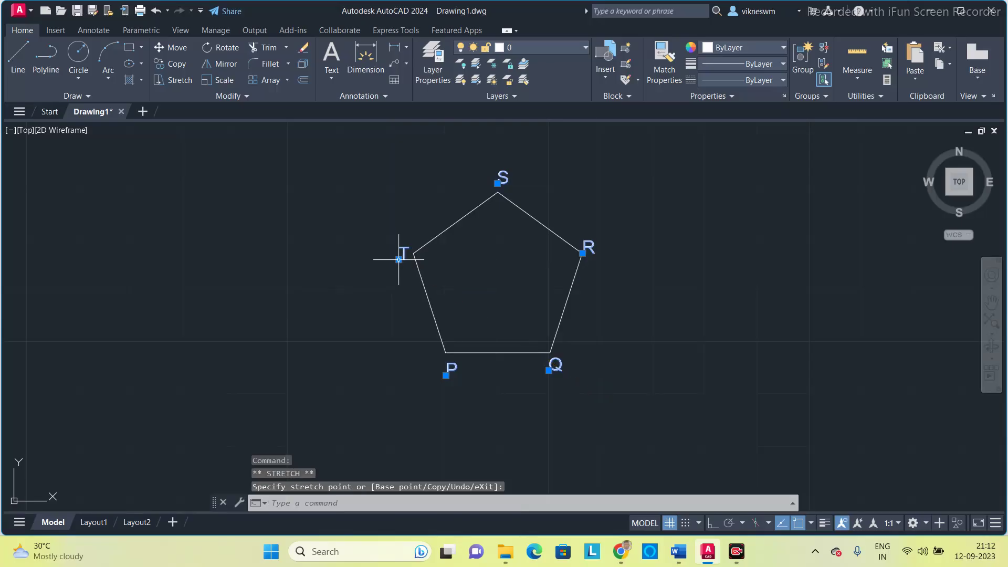
pyautogui.press('Escape')
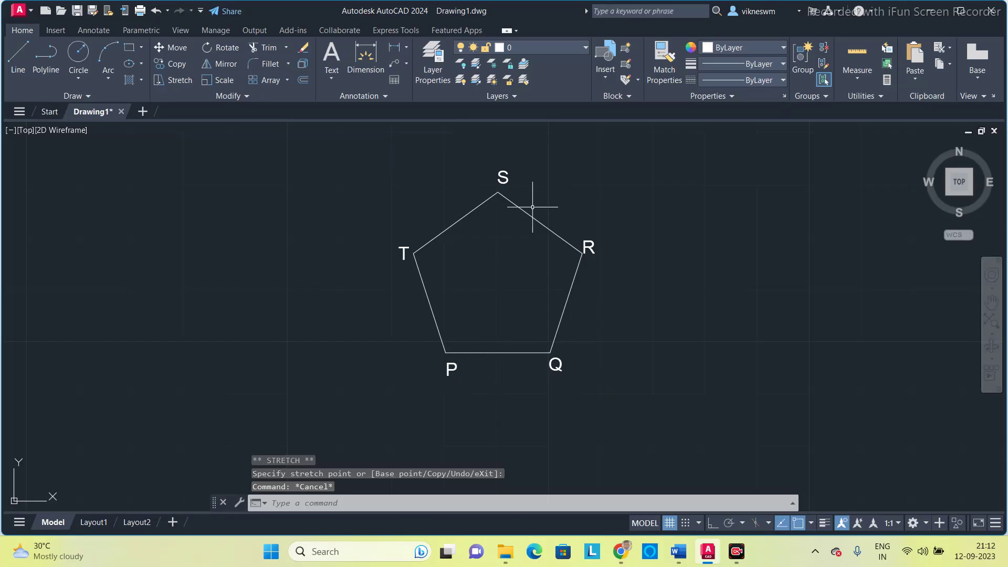
# Draw rays from P through Q, T through P, and S through T.
pyautogui.click(435, 508)
pyautogui.write('ray')
pyautogui.press('Return')
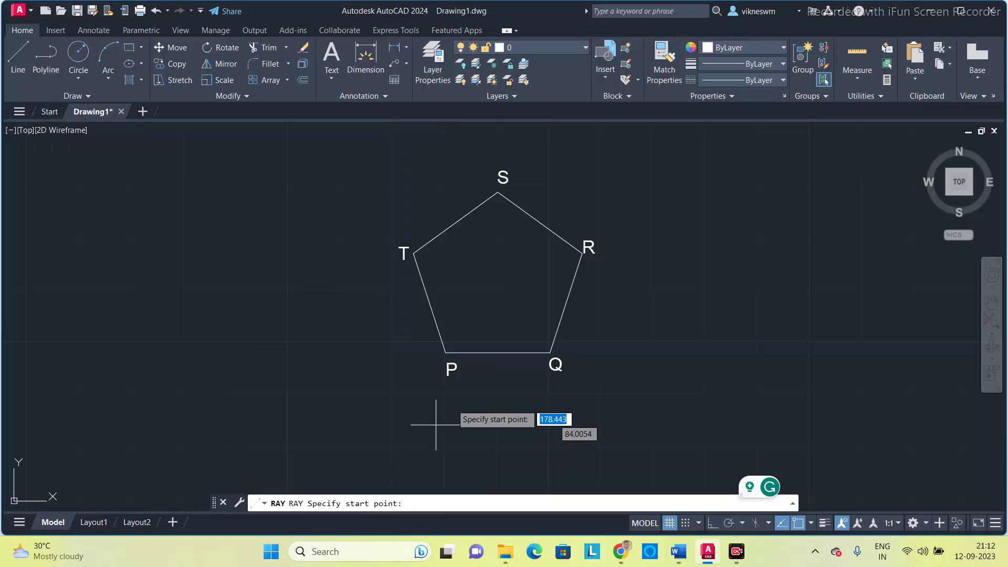
pyautogui.click(449, 356)
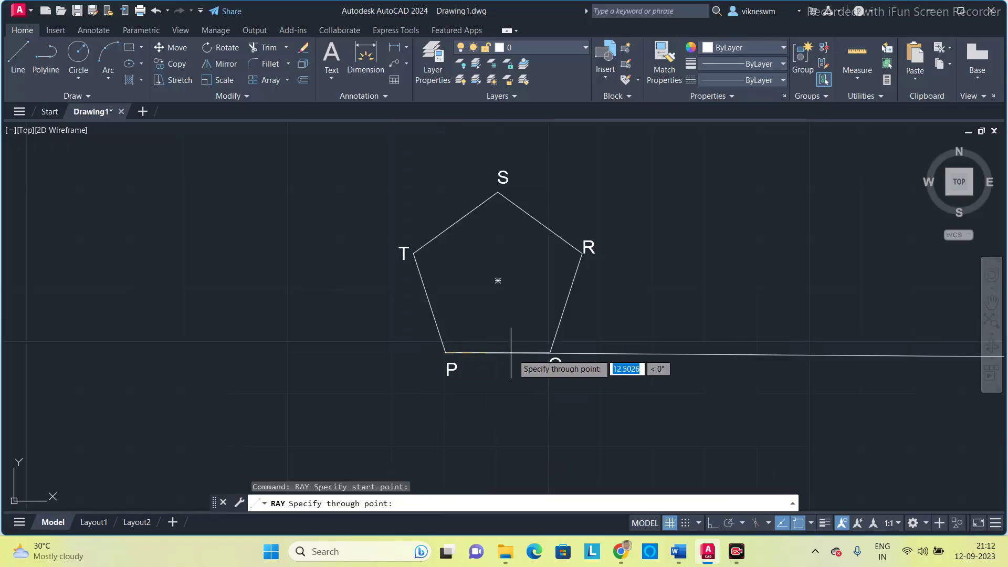
pyautogui.click(550, 351)
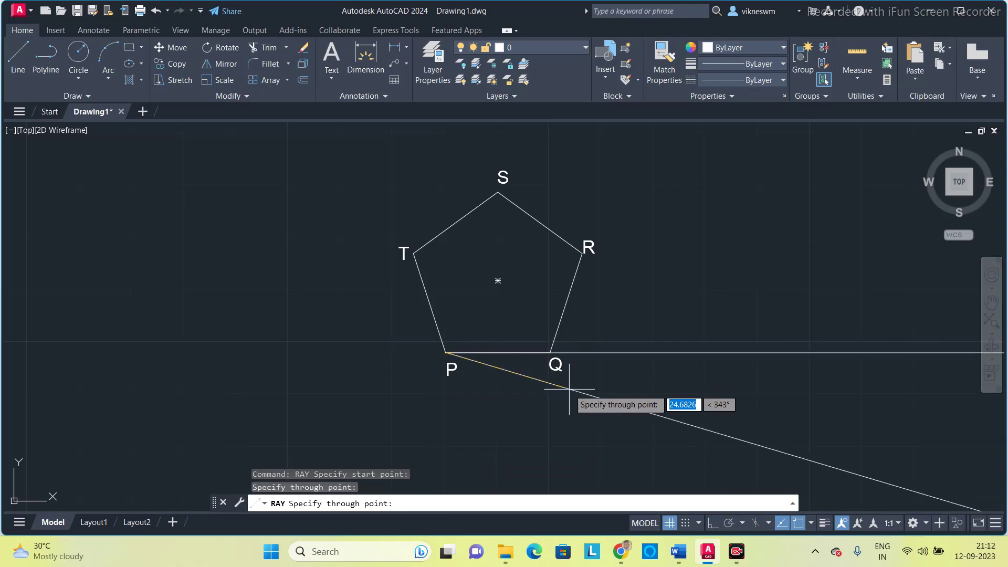
pyautogui.press('Escape')
pyautogui.write('ray')
pyautogui.press('Return')
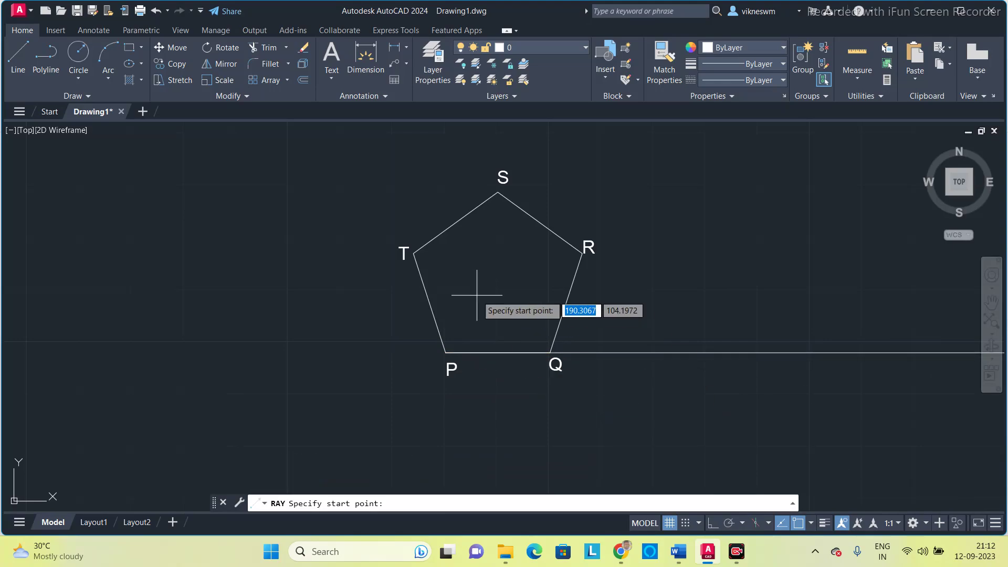
pyautogui.click(414, 254)
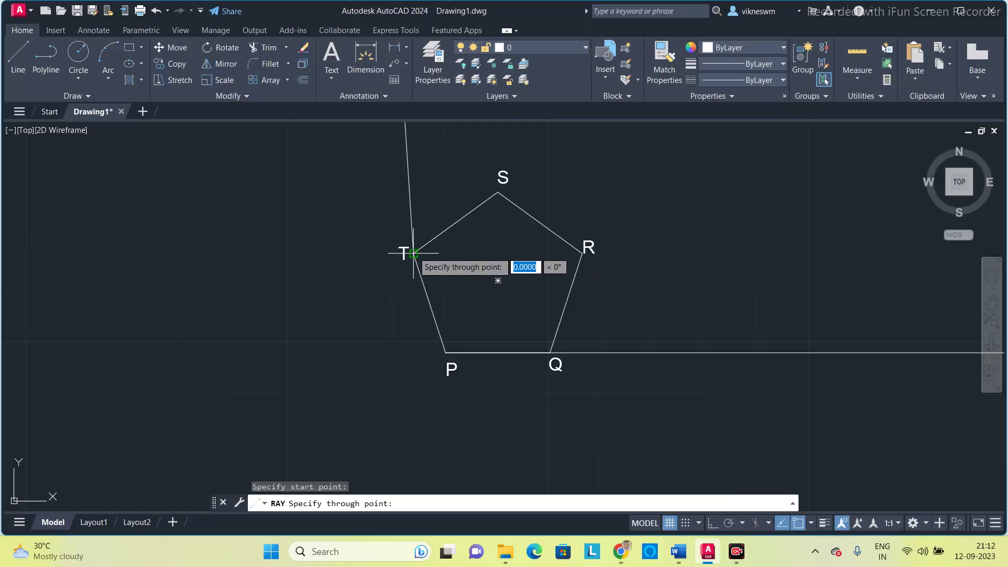
pyautogui.click(445, 352)
pyautogui.press('Escape')
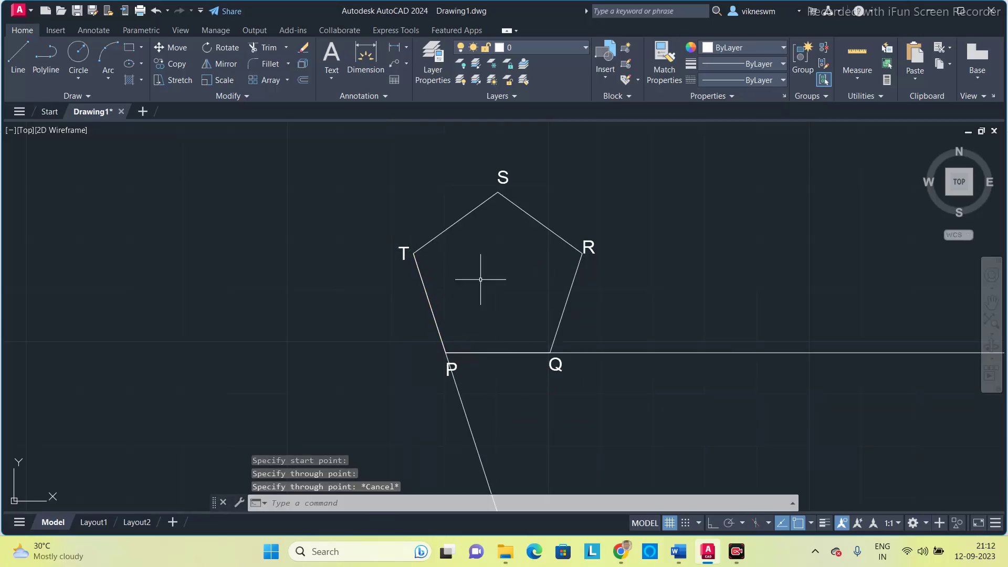
pyautogui.press('Return')
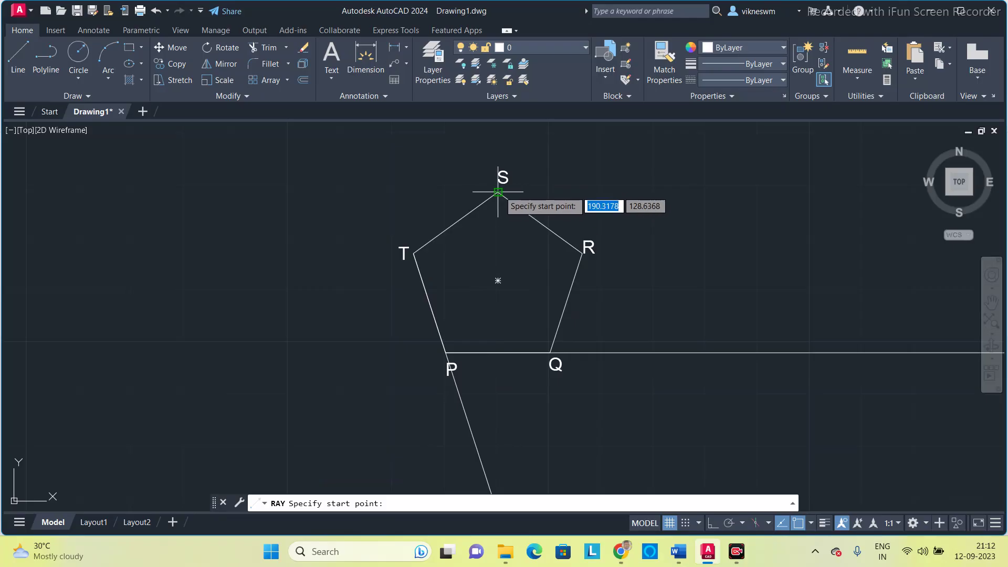
pyautogui.click(497, 193)
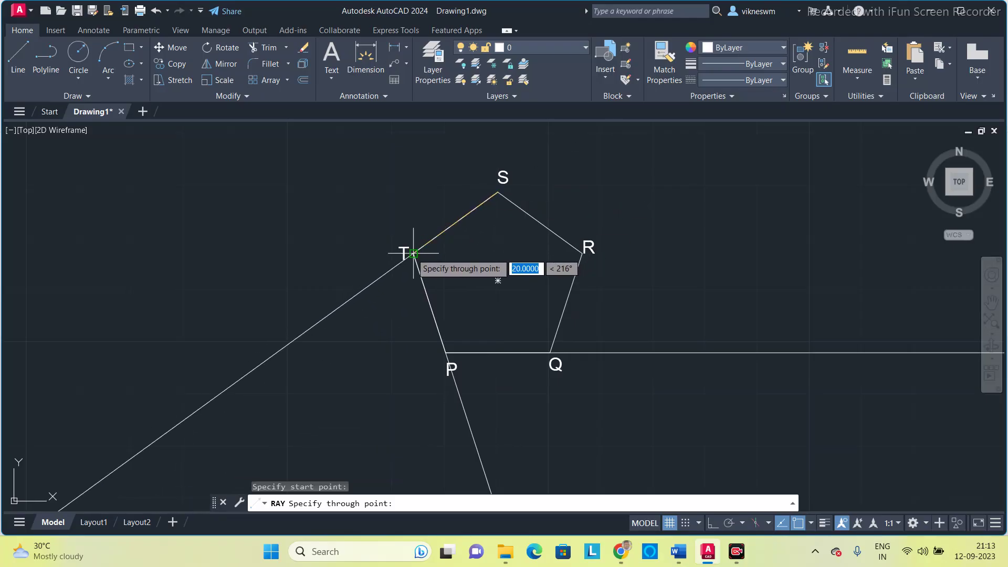
pyautogui.click(413, 253)
pyautogui.press('Escape')
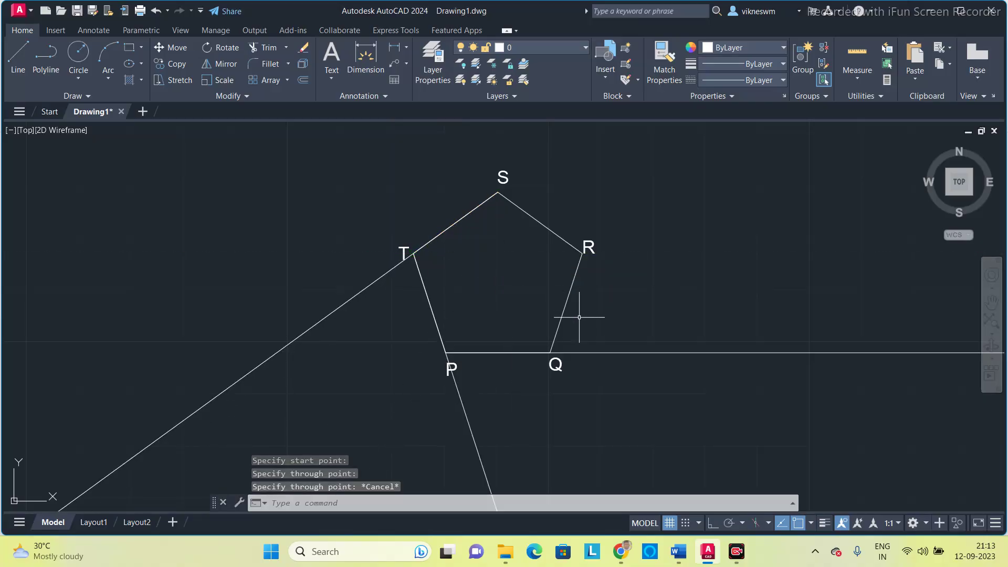
# Draw rays from R through S and Q through R, extending the remaining sides.
pyautogui.press('Return')
pyautogui.click(582, 254)
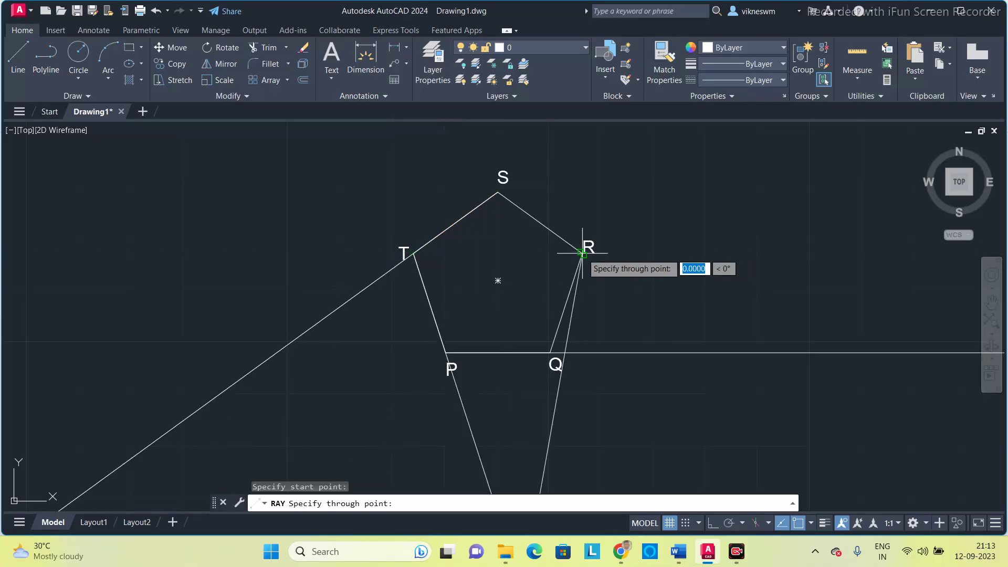
pyautogui.click(498, 192)
pyautogui.press('Escape')
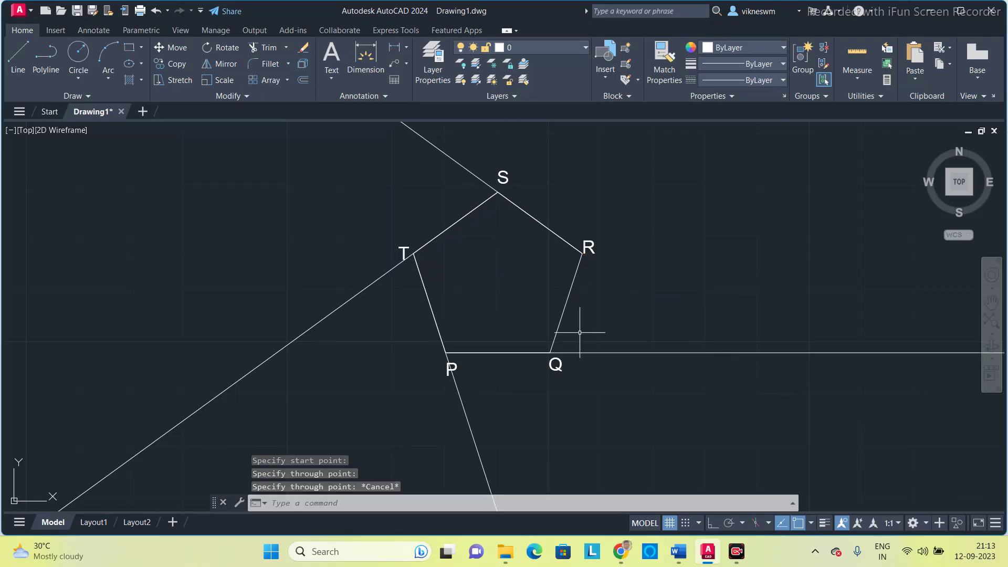
pyautogui.press('Return')
pyautogui.click(551, 353)
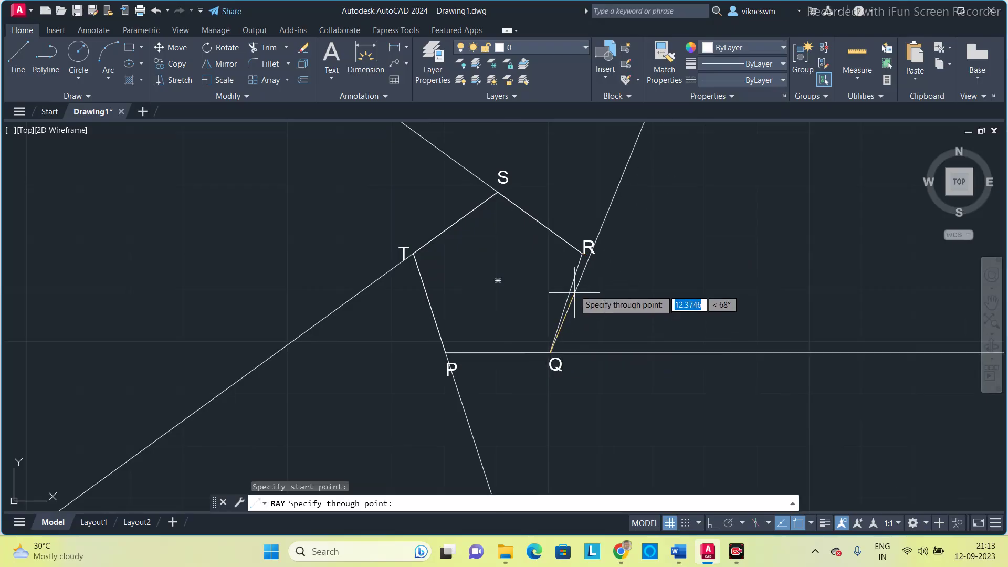
pyautogui.click(582, 253)
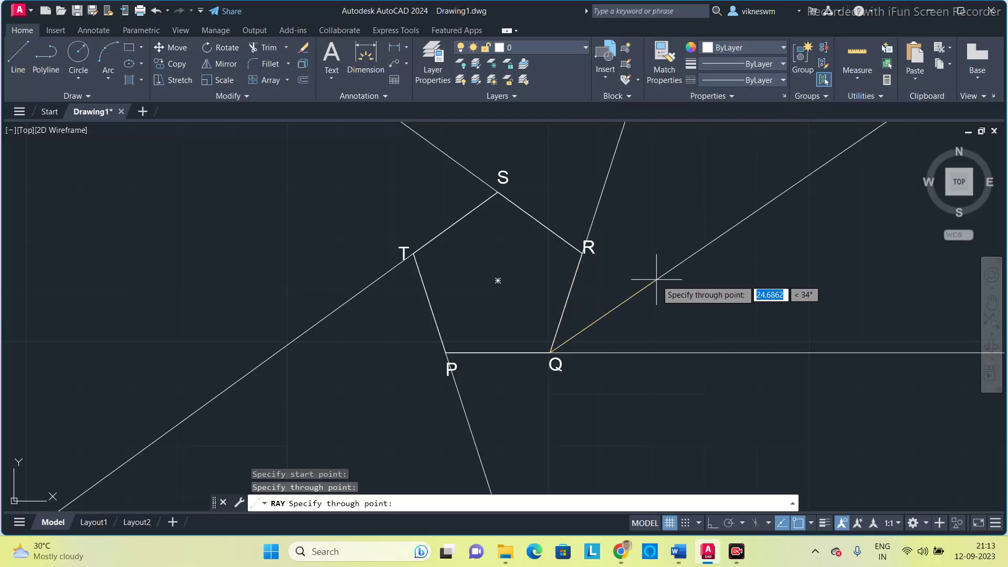
pyautogui.press('Escape')
pyautogui.scroll(-2, 656, 277)
pyautogui.moveTo(656, 276)
pyautogui.mouseDown(button='middle')
pyautogui.moveTo(539, 364)
pyautogui.moveTo(599, 306)
pyautogui.moveTo(619, 299)
pyautogui.moveTo(619, 308)
pyautogui.mouseUp(button='middle')
pyautogui.scroll(2, 538, 364)
pyautogui.scroll(-1, 619, 310)
pyautogui.click(434, 501)
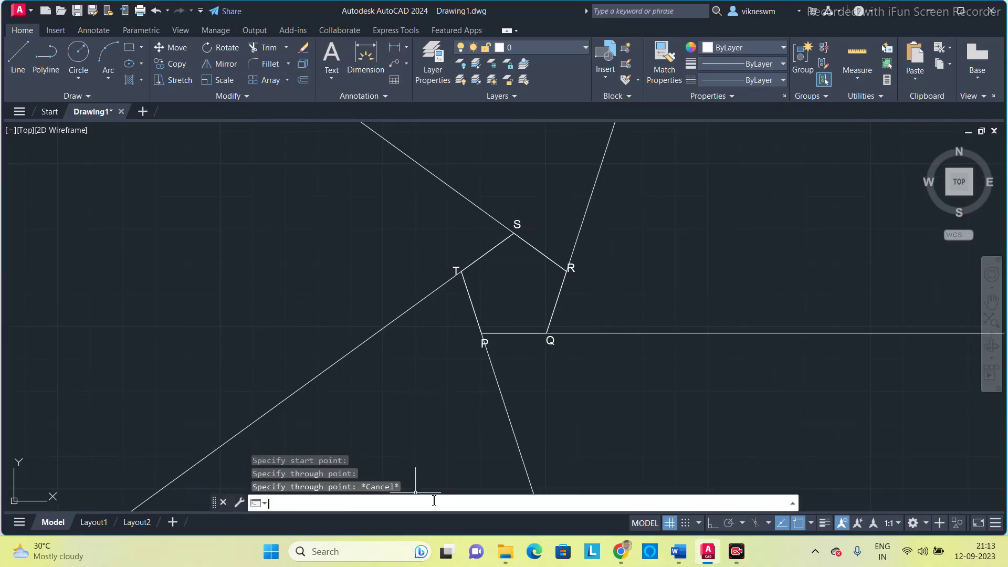
# Draw a circle centred at P with its radius reaching Q.
pyautogui.write('circle')
pyautogui.press('Return')
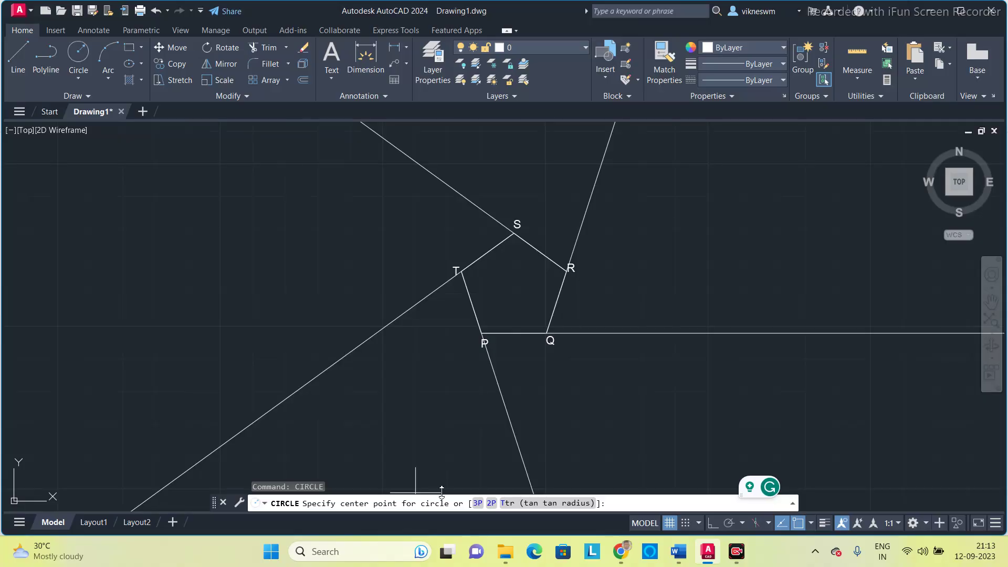
pyautogui.click(481, 332)
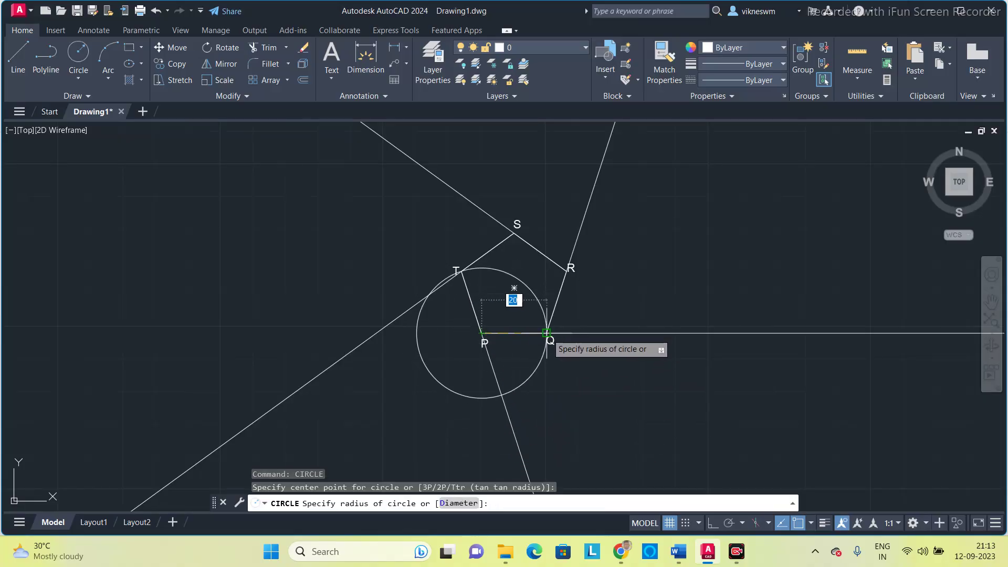
pyautogui.click(546, 332)
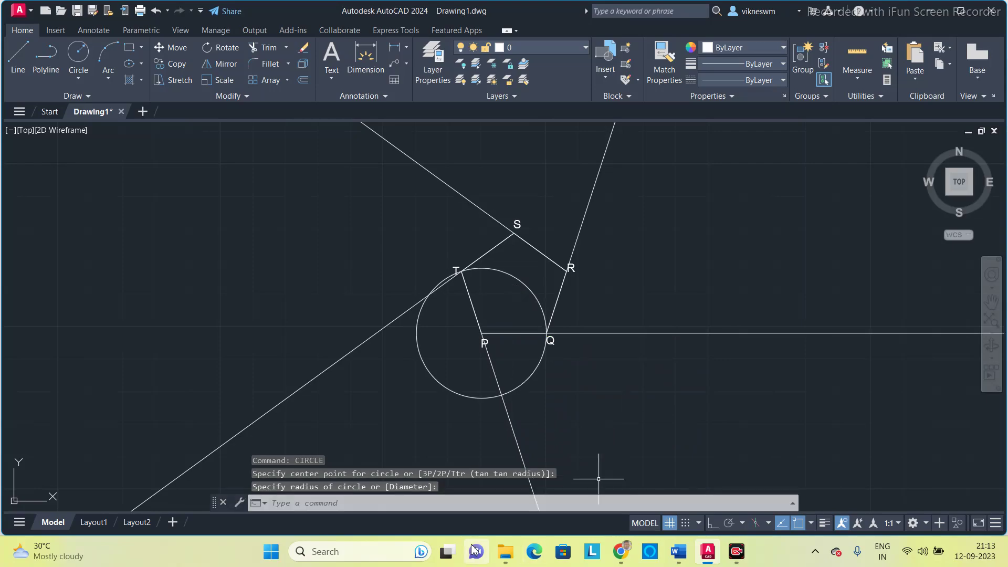
# Trim the circle, keeping only the arc from Q to the extended line TP.
pyautogui.write('t')
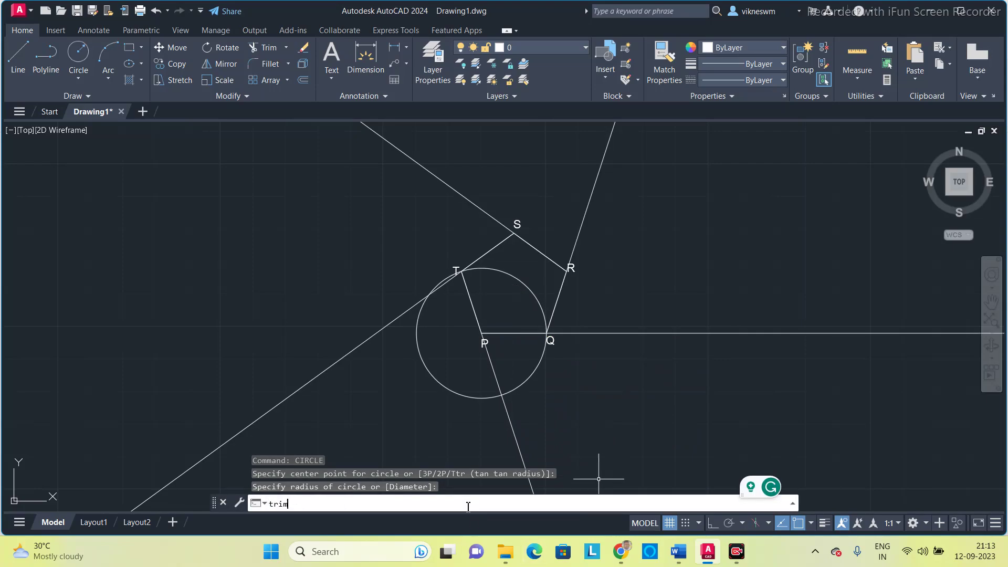
pyautogui.write('rim')
pyautogui.press('Return')
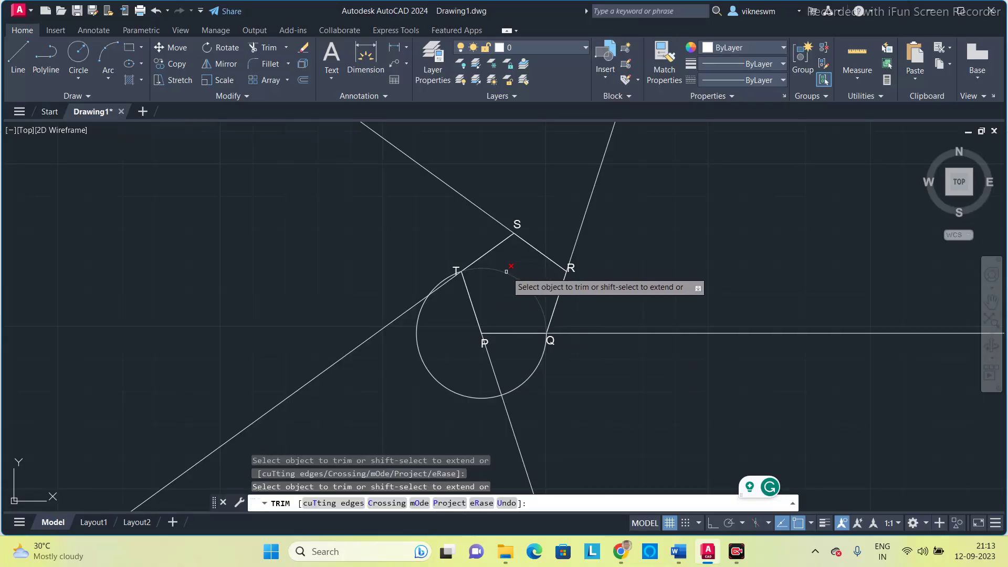
pyautogui.click(507, 271)
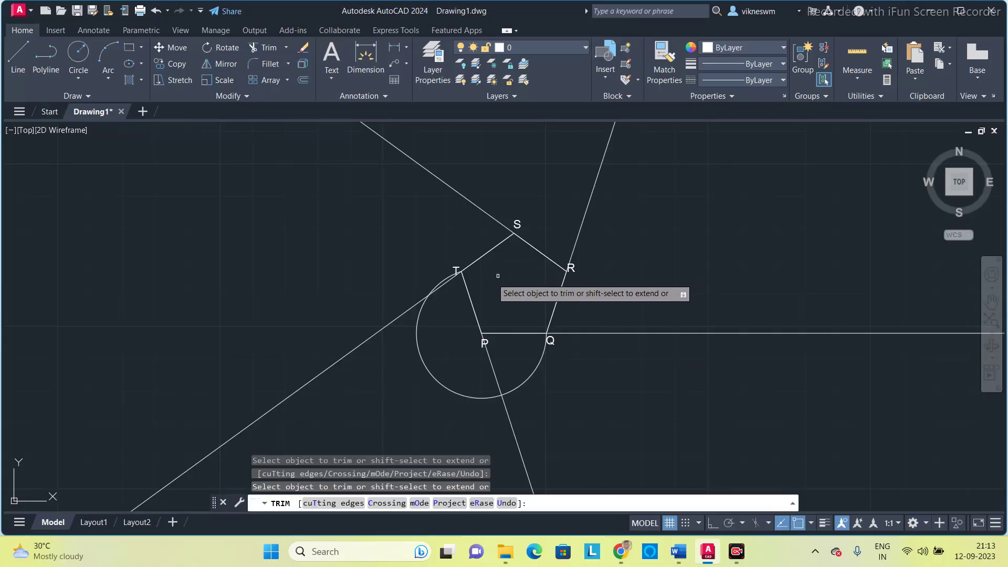
pyautogui.click(421, 310)
pyautogui.scroll(2, 438, 290)
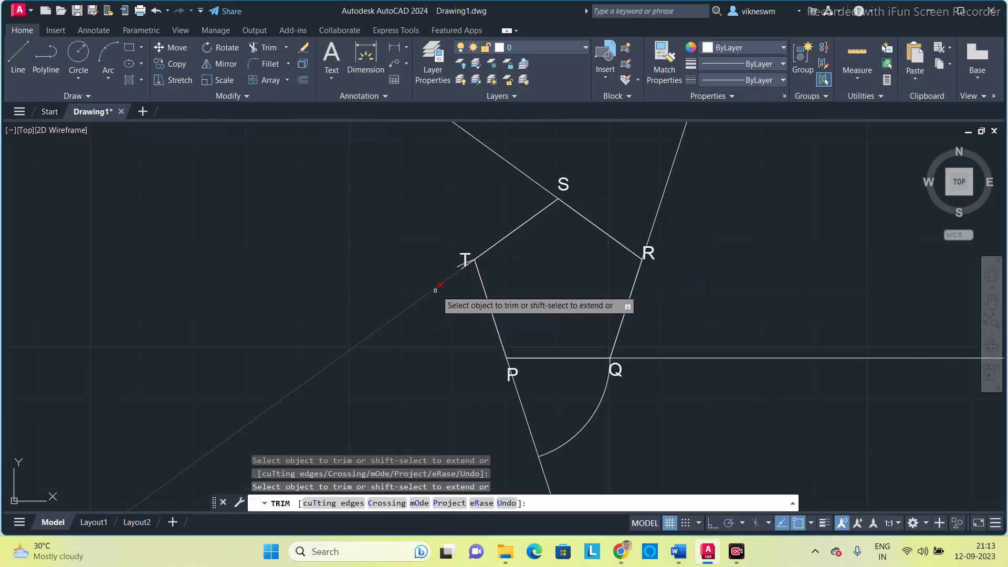
pyautogui.scroll(6, 436, 290)
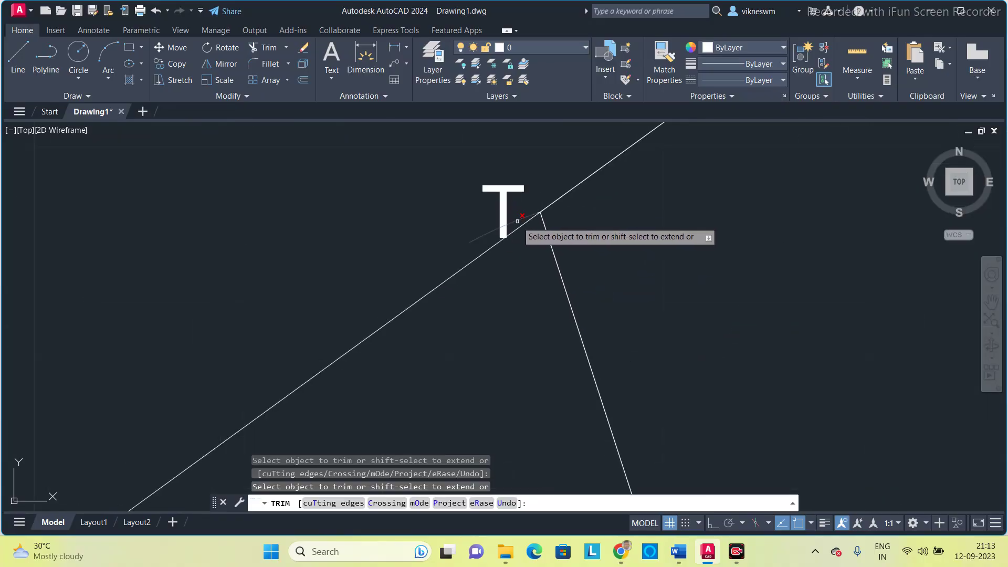
pyautogui.scroll(-5, 517, 221)
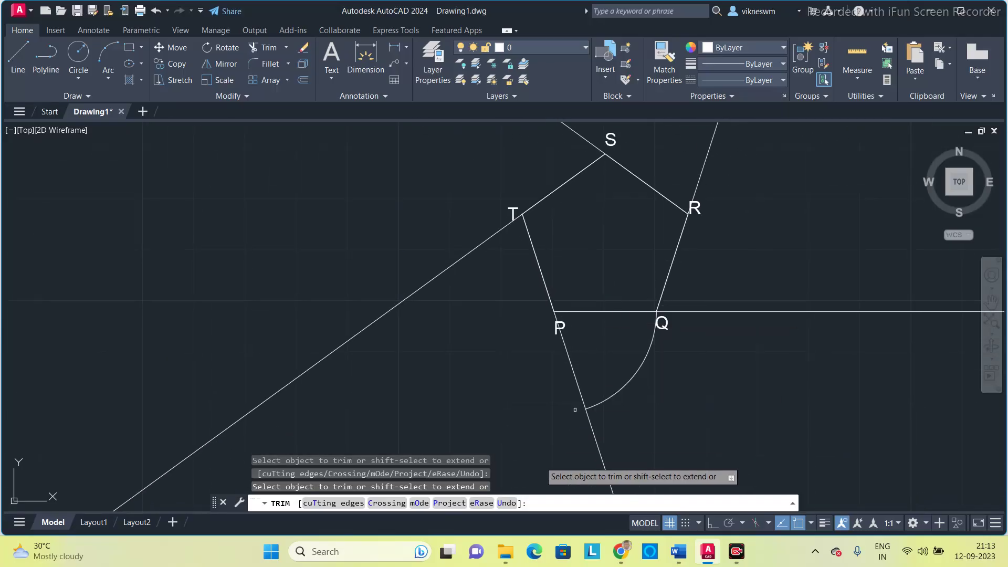
pyautogui.press('Escape')
pyautogui.click(538, 502)
# Draw a radius-40 circle centred on vertex T.
pyautogui.write('ci')
pyautogui.press('Return')
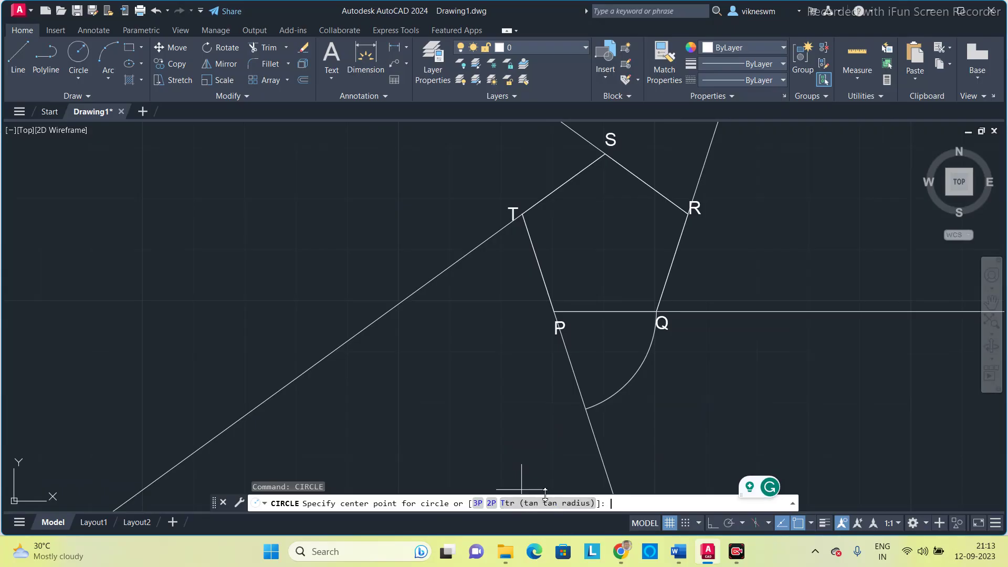
pyautogui.click(523, 215)
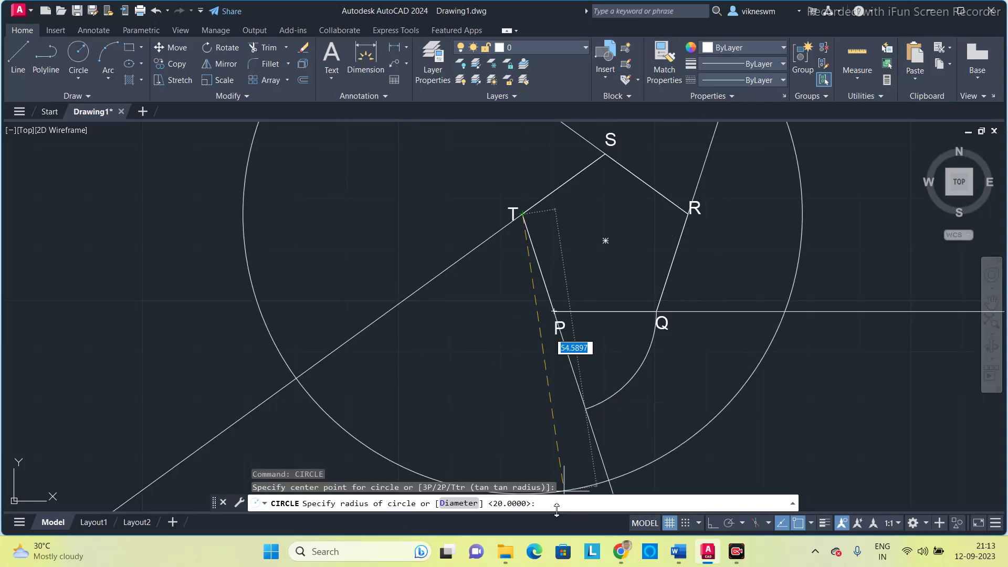
pyautogui.write('40')
pyautogui.press('Return')
pyautogui.scroll(-2, 588, 407)
pyautogui.moveTo(590, 319); pyautogui.dragTo(574, 348, button='middle')
pyautogui.click(525, 508)
# Trim the radius-40 circle to the arc between the extended lines TP and ST.
pyautogui.write('tr')
pyautogui.press('Return')
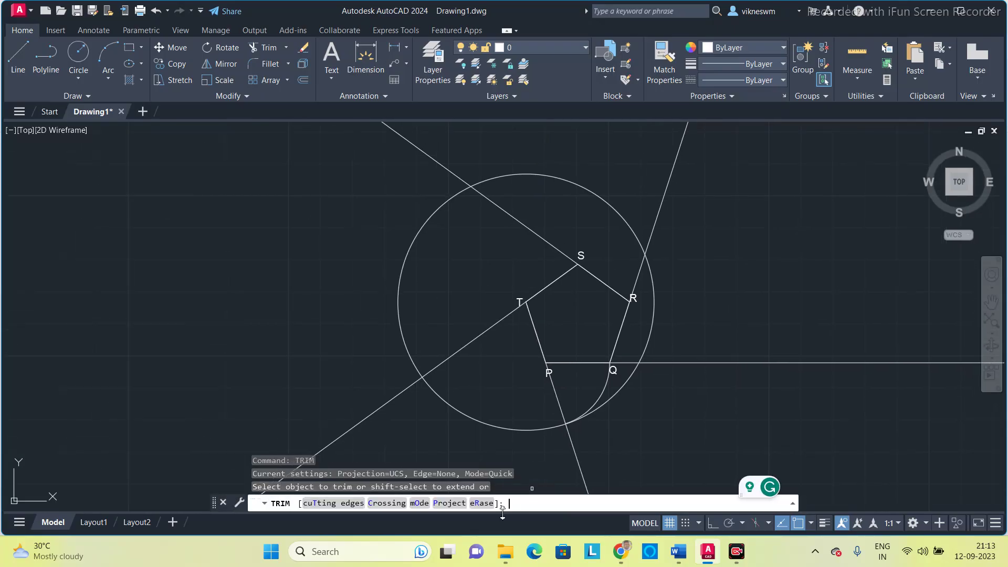
pyautogui.click(398, 294)
pyautogui.click(583, 186)
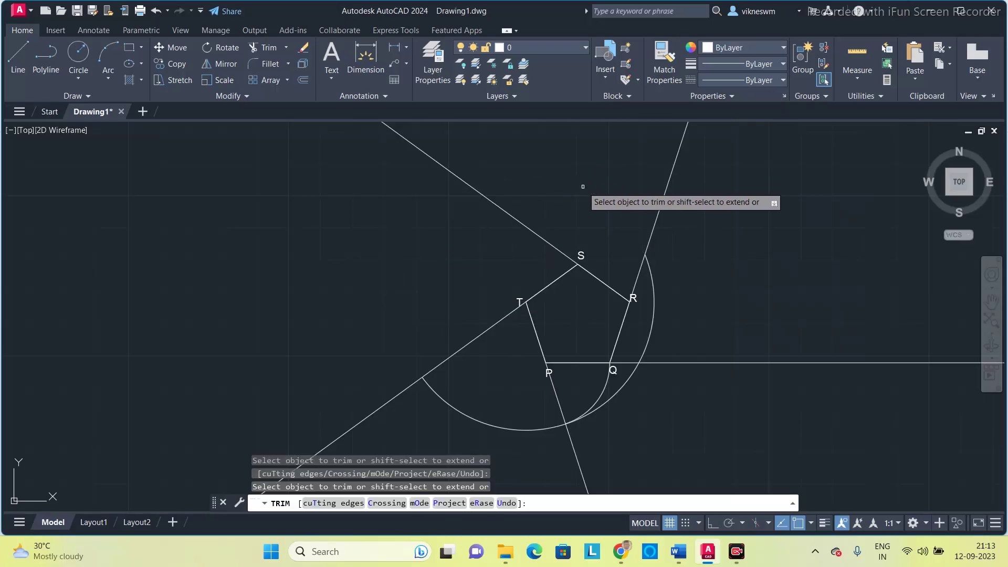
pyautogui.click(652, 315)
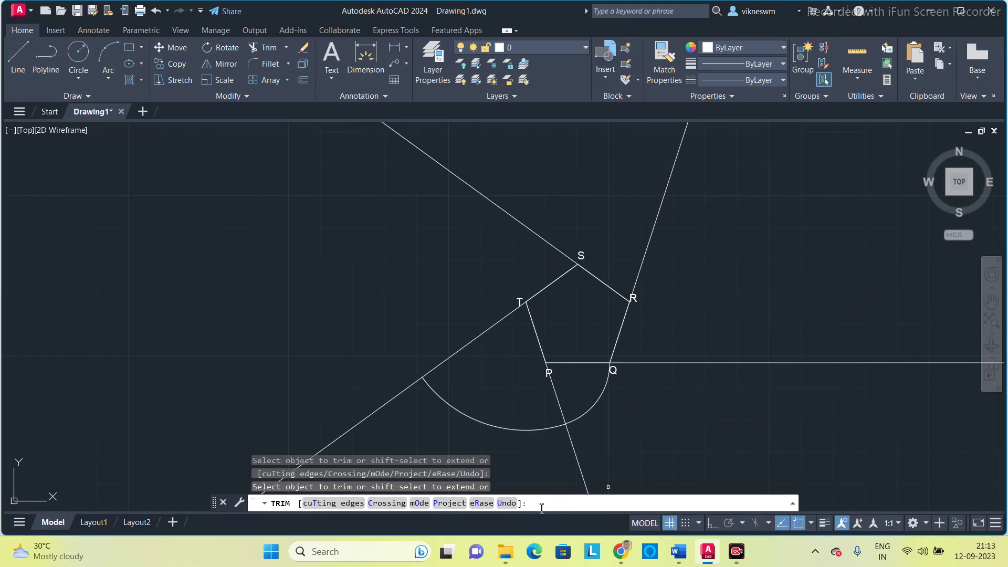
pyautogui.press('Escape')
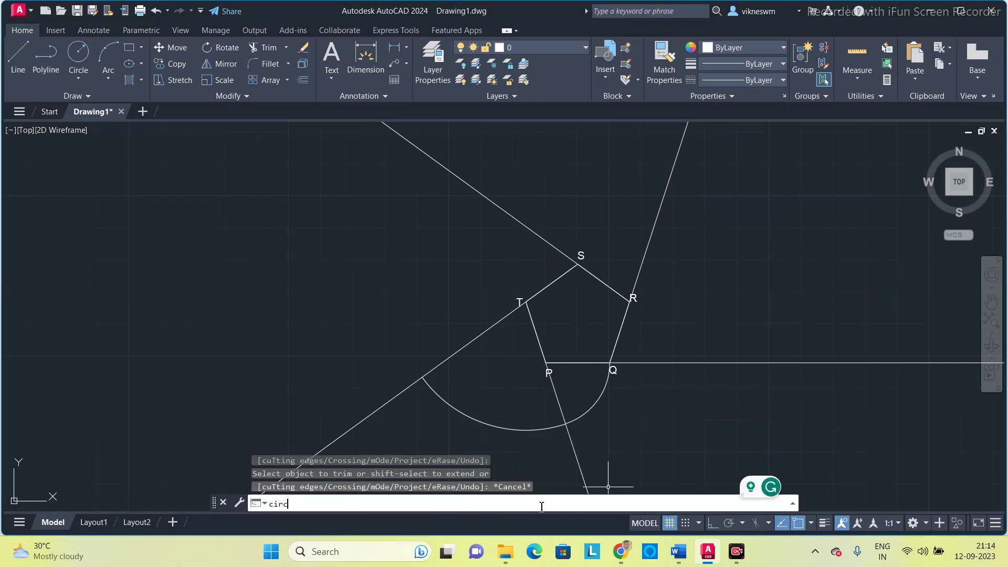
# Draw a radius-60 circle centred on vertex S.
pyautogui.write('circ')
pyautogui.press('Return')
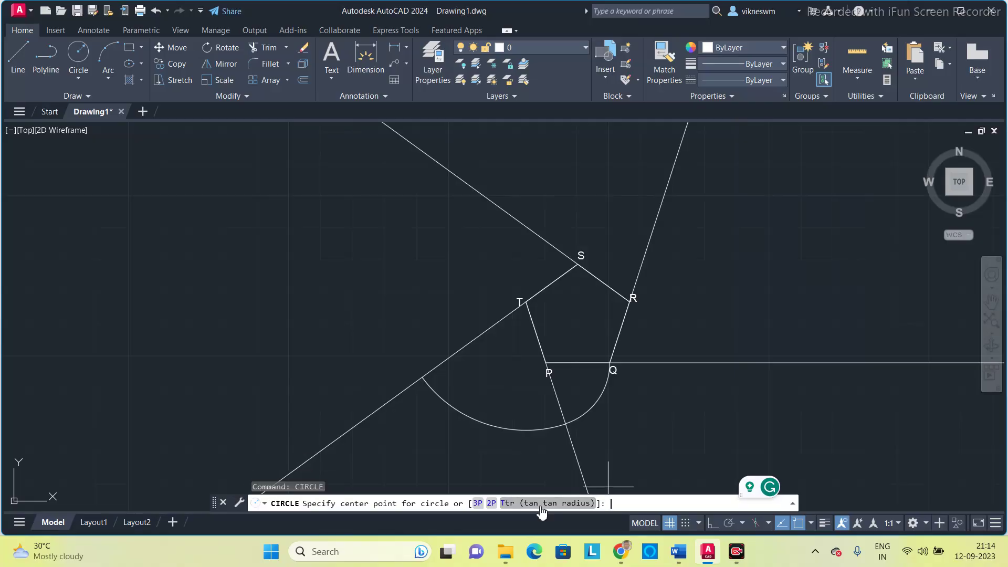
pyautogui.click(578, 264)
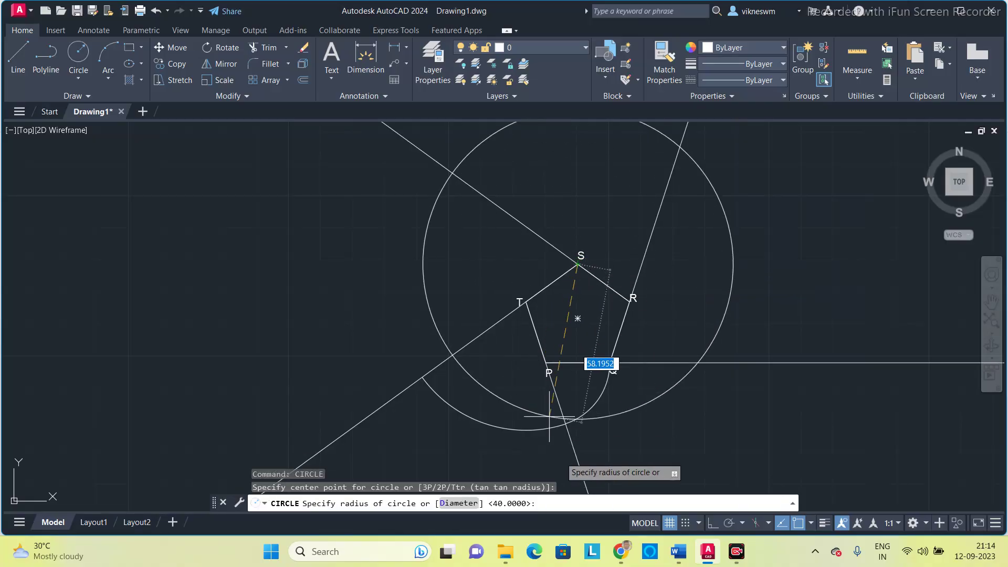
pyautogui.write('6')
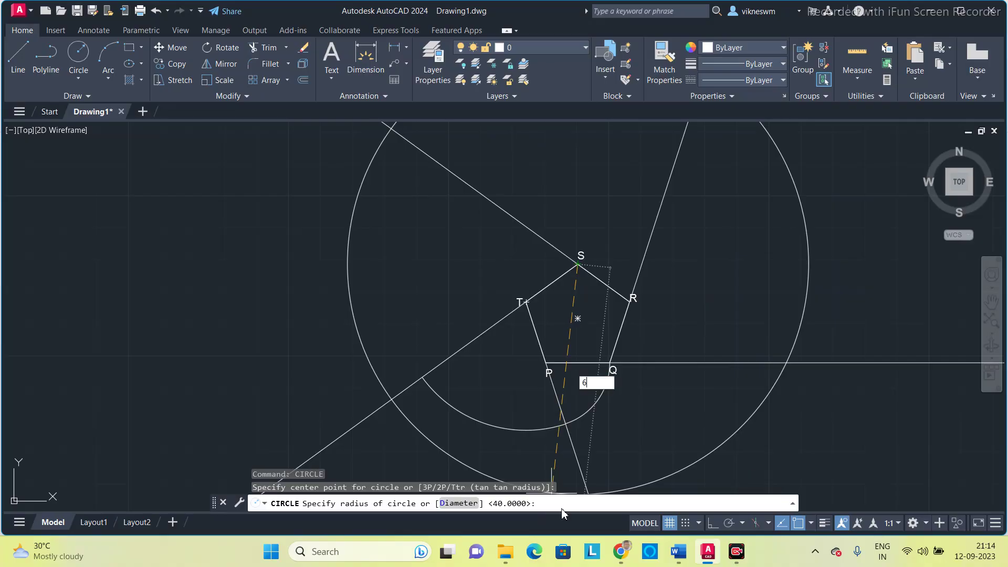
pyautogui.write('0')
pyautogui.press('Return')
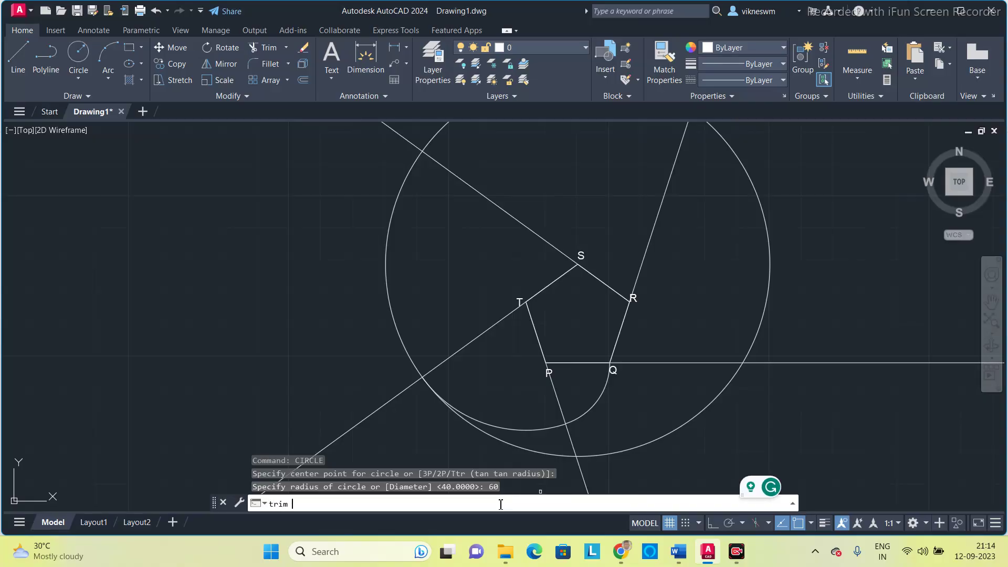
# Trim the radius-60 circle to the arc between the extended lines ST and RS.
pyautogui.write('trim')
pyautogui.press('Return')
pyautogui.click(445, 128)
pyautogui.click(733, 147)
pyautogui.click(727, 385)
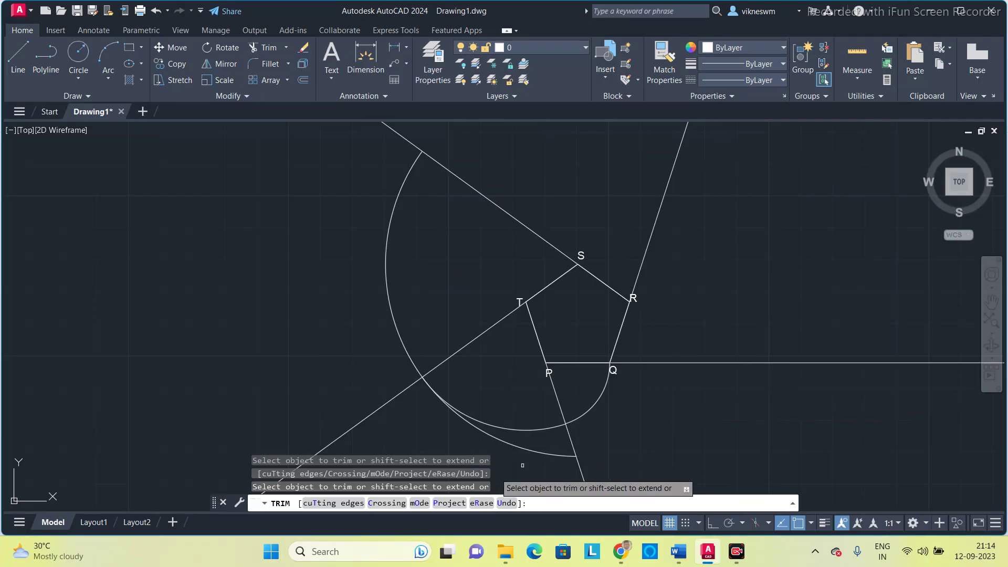
pyautogui.click(540, 452)
pyautogui.scroll(-2, 577, 291)
pyautogui.moveTo(578, 214); pyautogui.dragTo(556, 270, button='middle')
pyautogui.press('Escape')
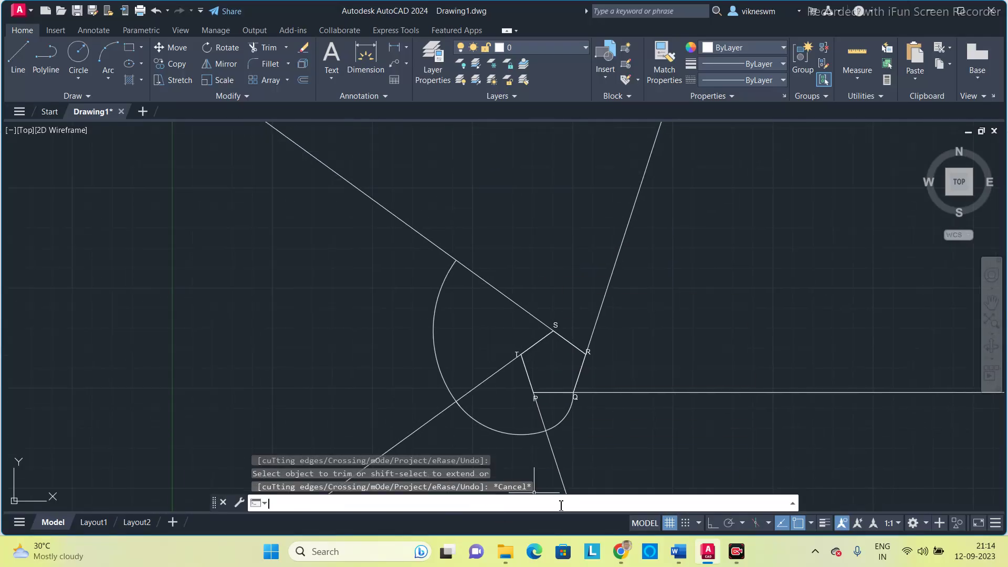
# Draw a radius-80 circle centred on corner R.
pyautogui.write('ci')
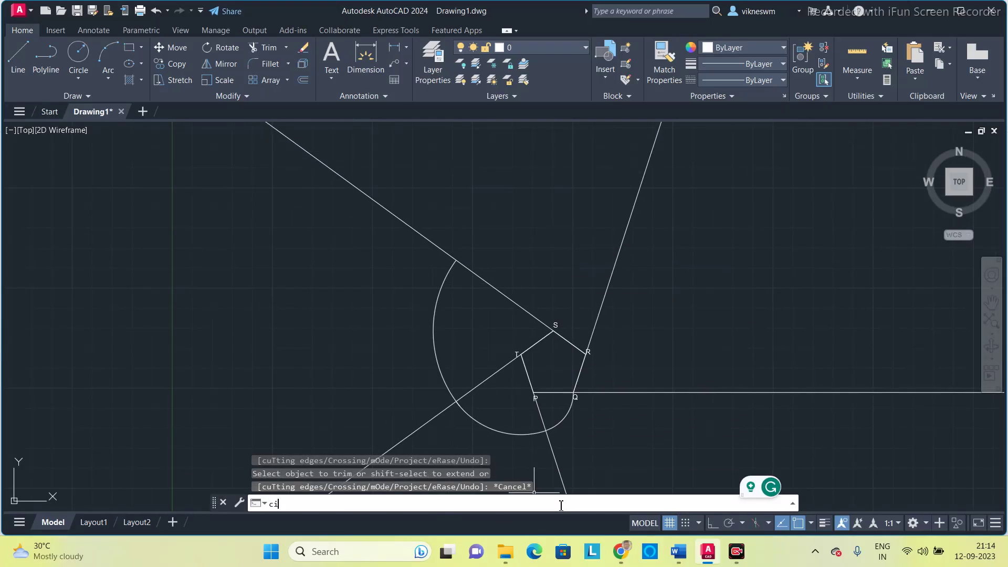
pyautogui.write('rcle')
pyautogui.press('Return')
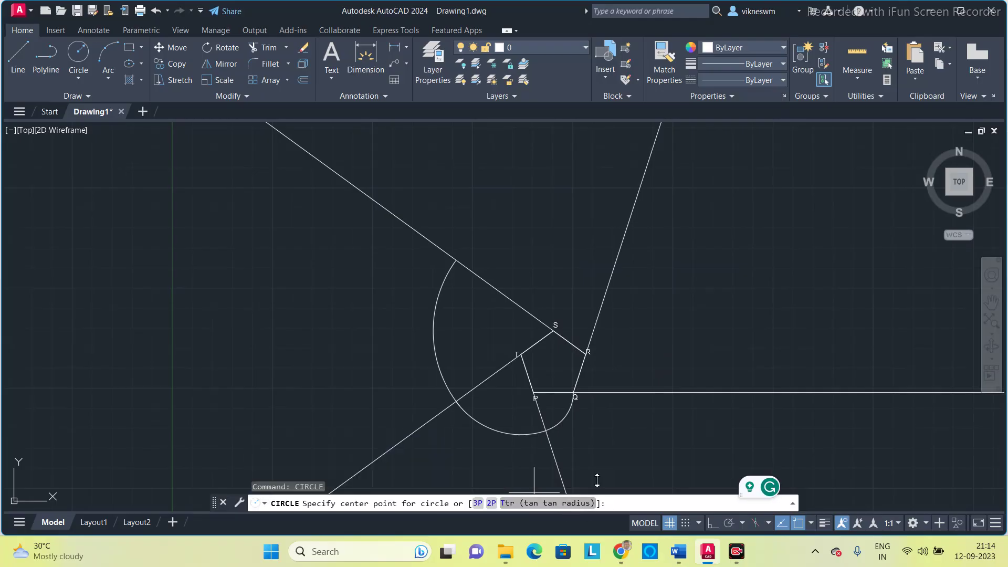
pyautogui.click(586, 354)
pyautogui.scroll(2, 586, 353)
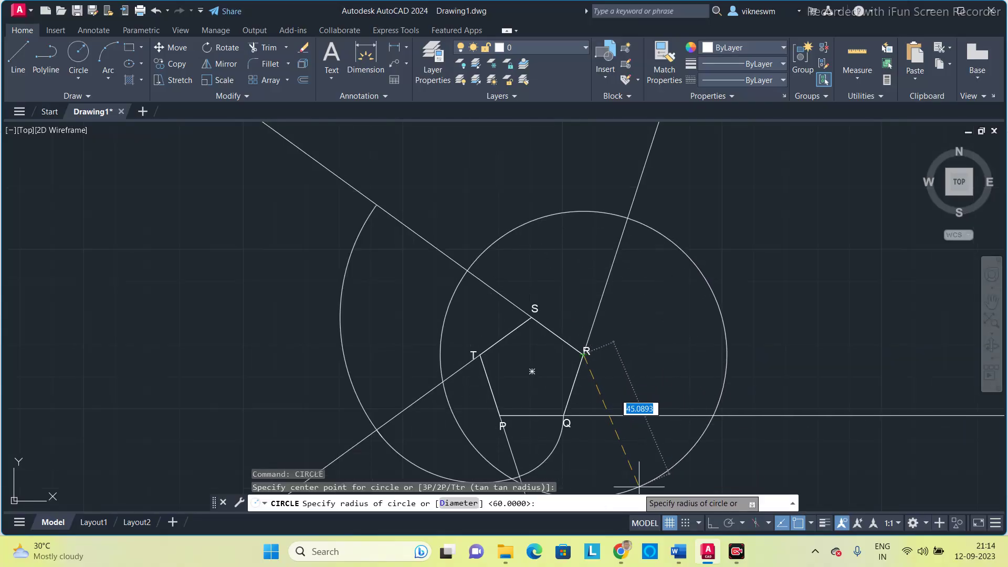
pyautogui.write('80')
pyautogui.press('Return')
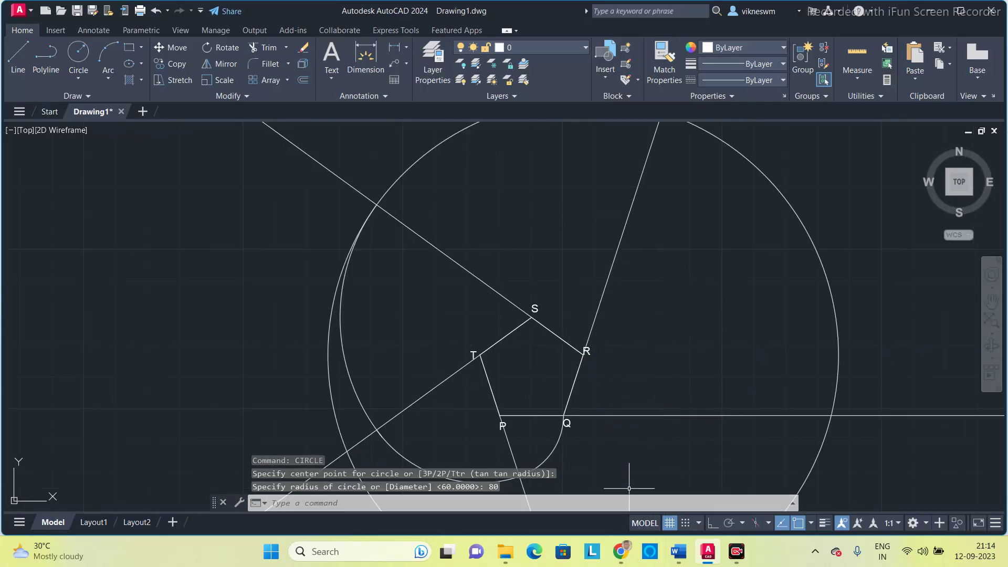
# Trim the radius-80 circle to leave only the arc between the extended lines RS and QR.
pyautogui.press('Return')
pyautogui.click(274, 396)
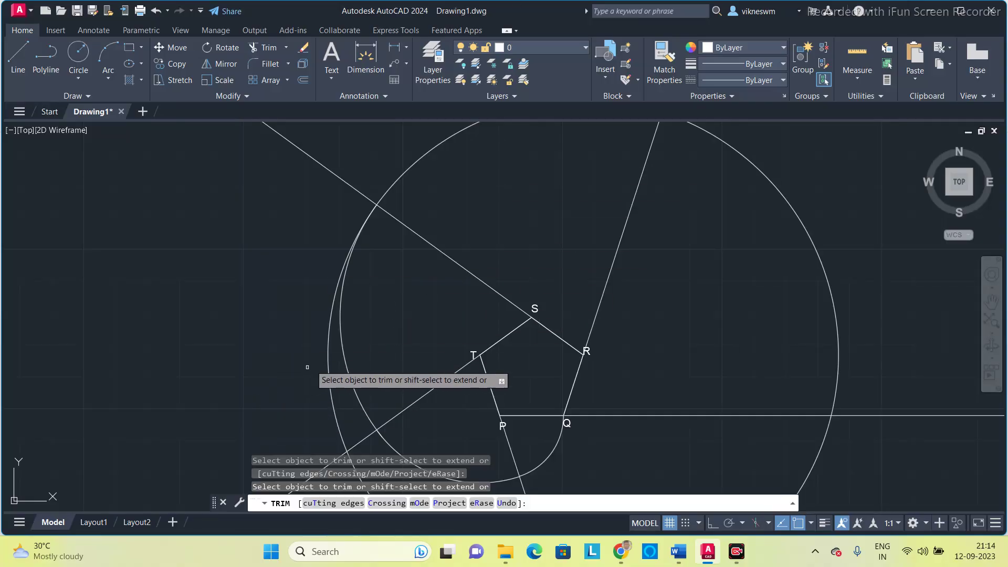
pyautogui.click(332, 355)
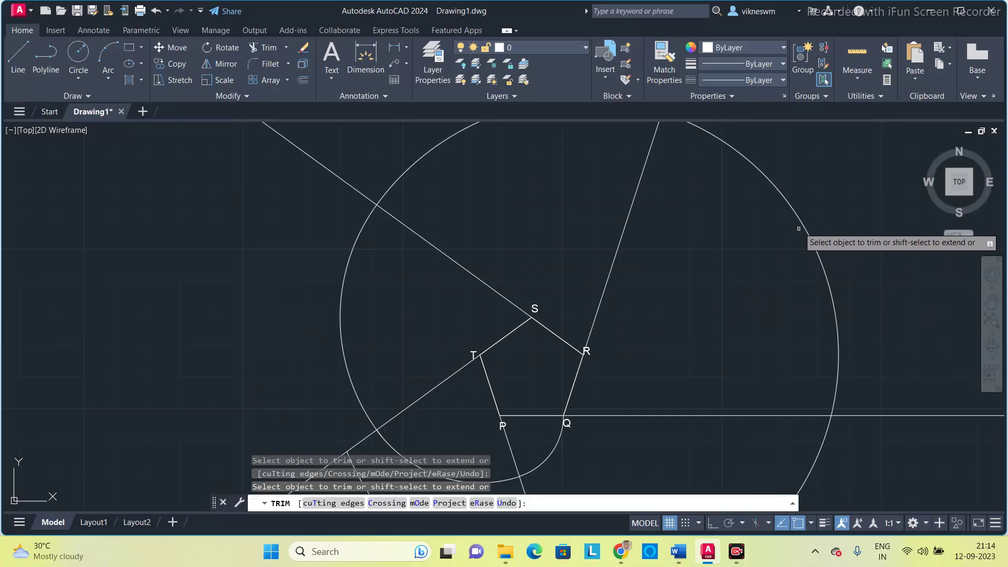
pyautogui.click(803, 222)
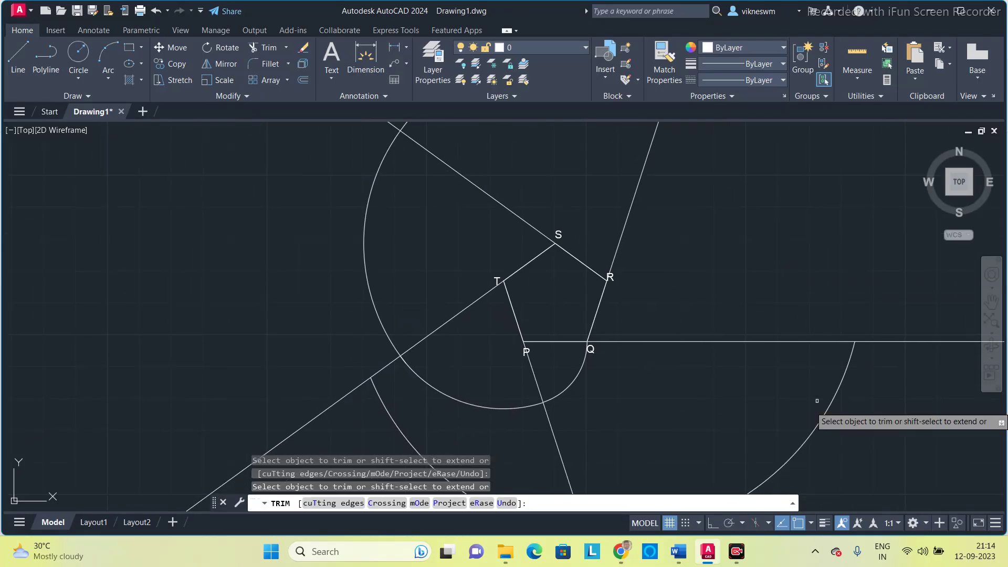
pyautogui.click(830, 408)
pyautogui.moveTo(714, 435); pyautogui.dragTo(719, 349, button='middle')
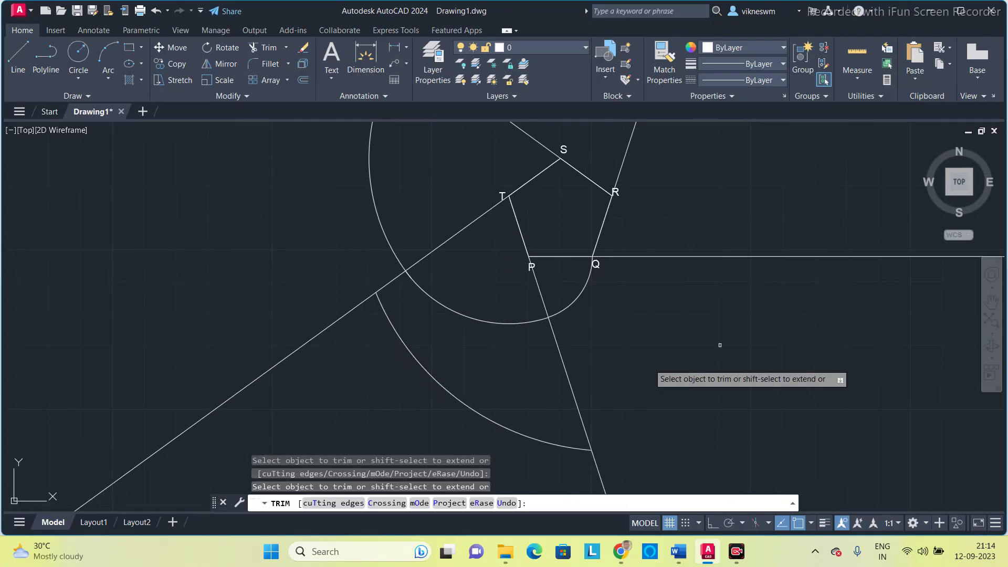
pyautogui.click(485, 422)
pyautogui.scroll(-4, 649, 321)
pyautogui.scroll(2, 673, 247)
pyautogui.scroll(2, 654, 304)
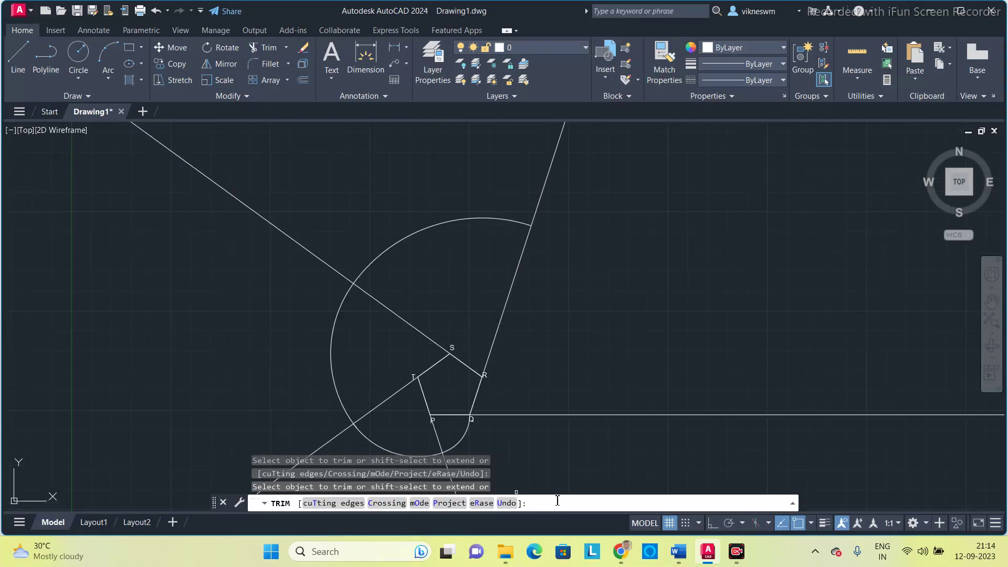
pyautogui.press('Escape')
# Draw a radius-100 circle centred on point Q, then start TRIM with TR.
pyautogui.write('circ')
pyautogui.press('Return')
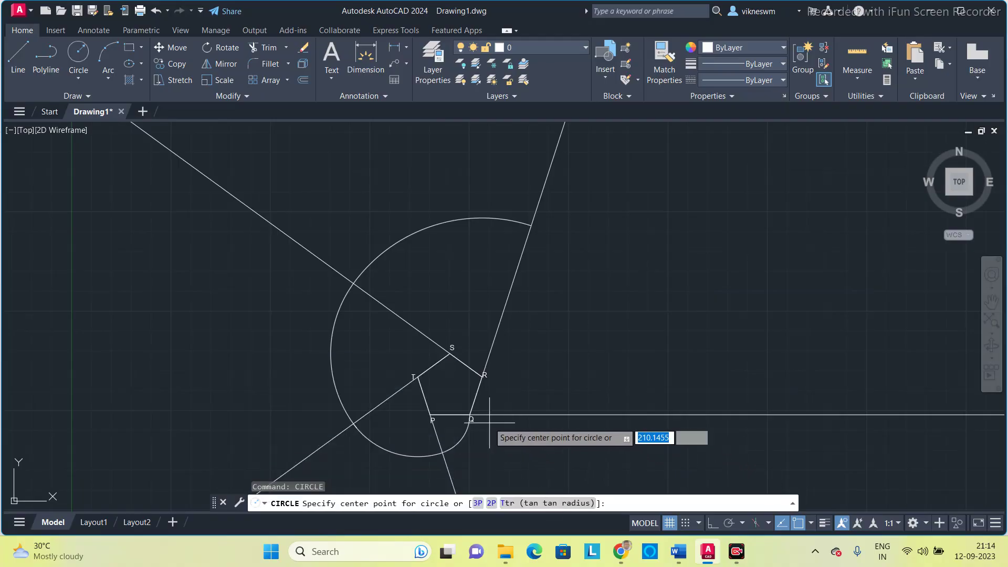
pyautogui.click(471, 414)
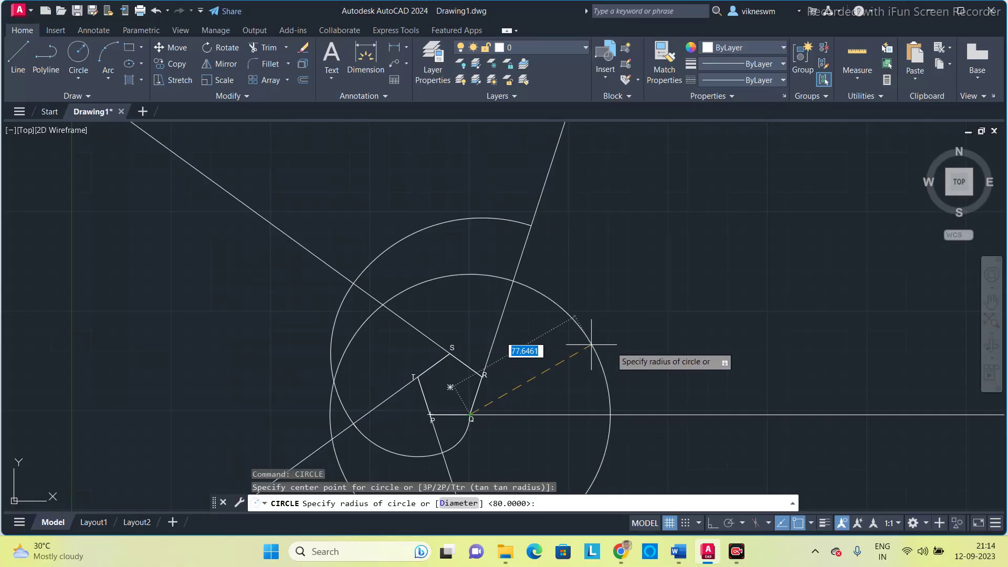
pyautogui.write('100')
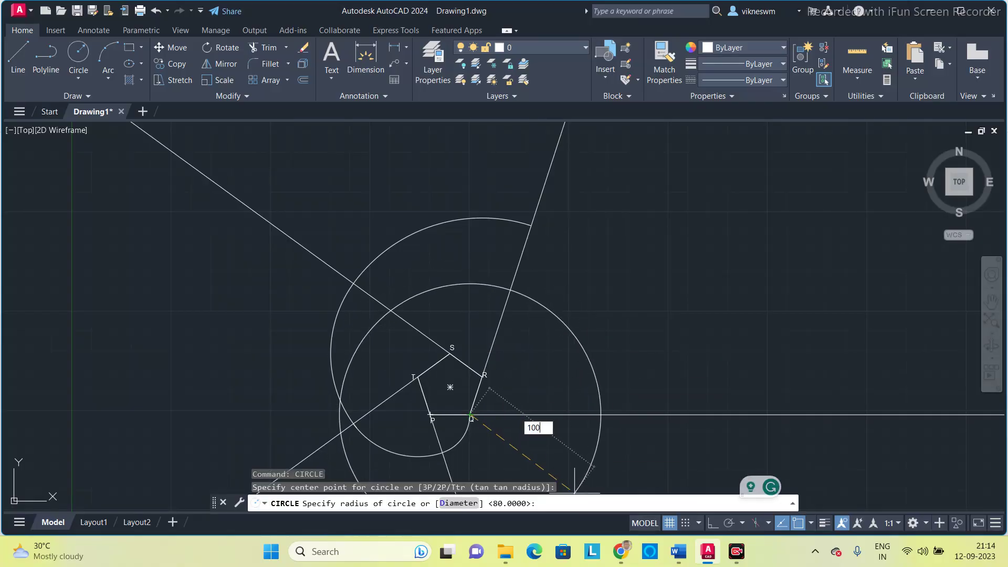
pyautogui.press('Return')
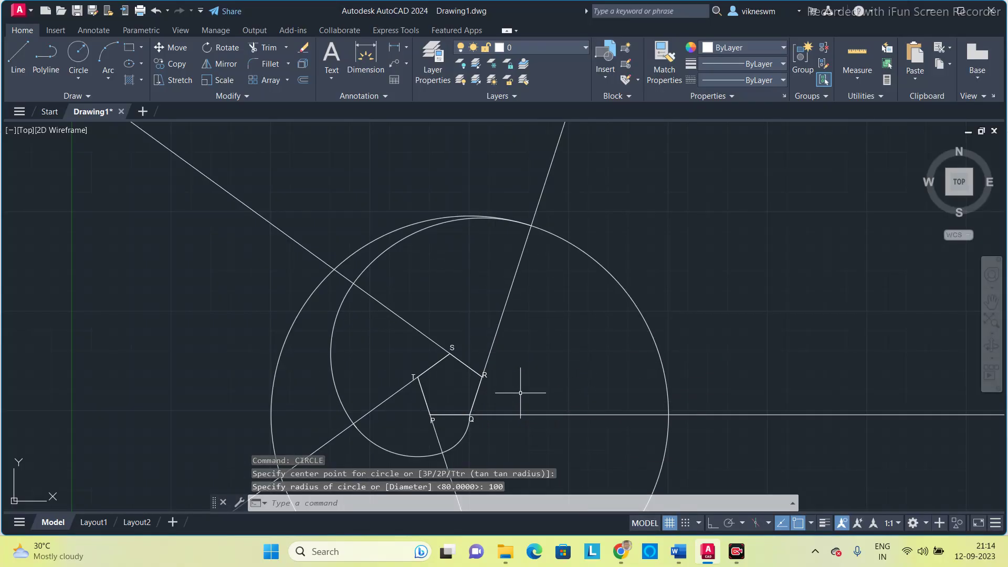
pyautogui.write('tr')
pyautogui.press('Return')
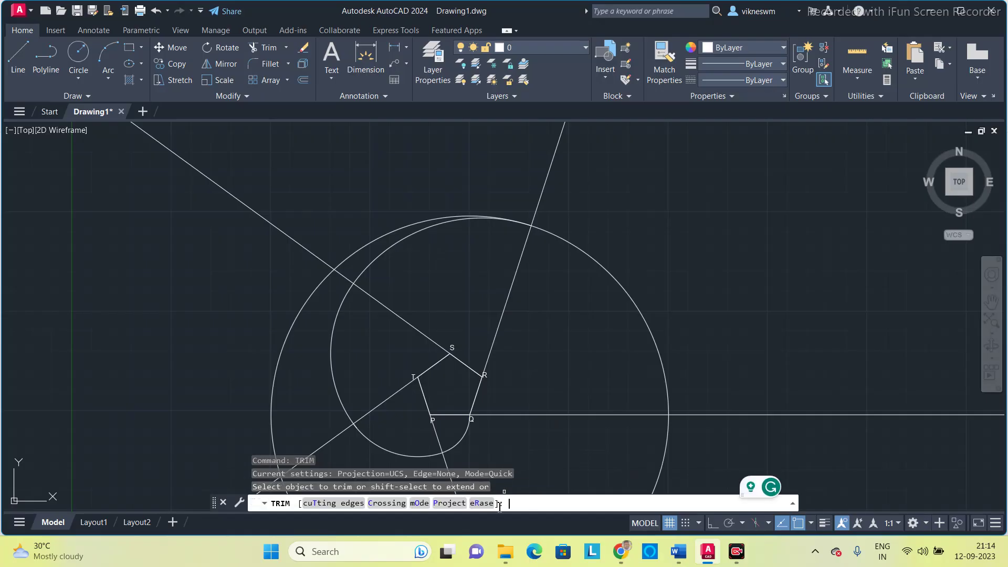
# Trim the radius-100 circle down to the fifth arc ending on PQ's extension.
pyautogui.moveTo(429, 251); pyautogui.dragTo(462, 171, button='middle')
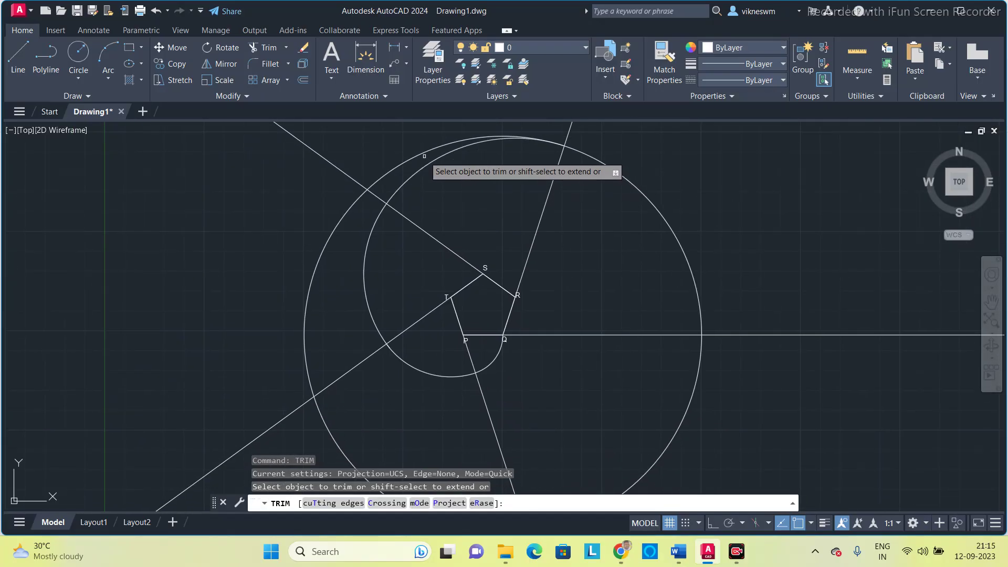
pyautogui.click(426, 149)
pyautogui.click(350, 207)
pyautogui.click(316, 408)
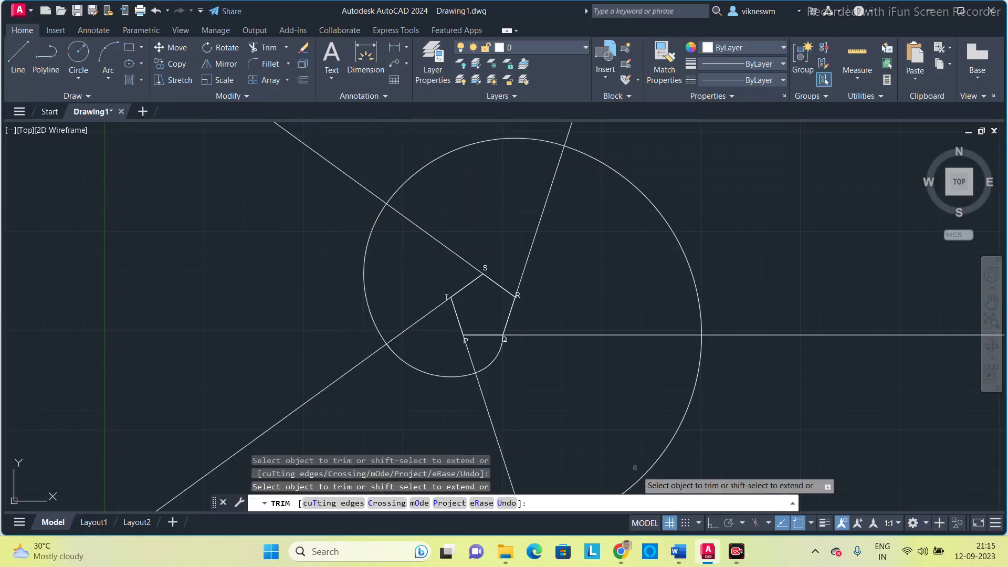
pyautogui.click(655, 466)
pyautogui.scroll(-3, 635, 404)
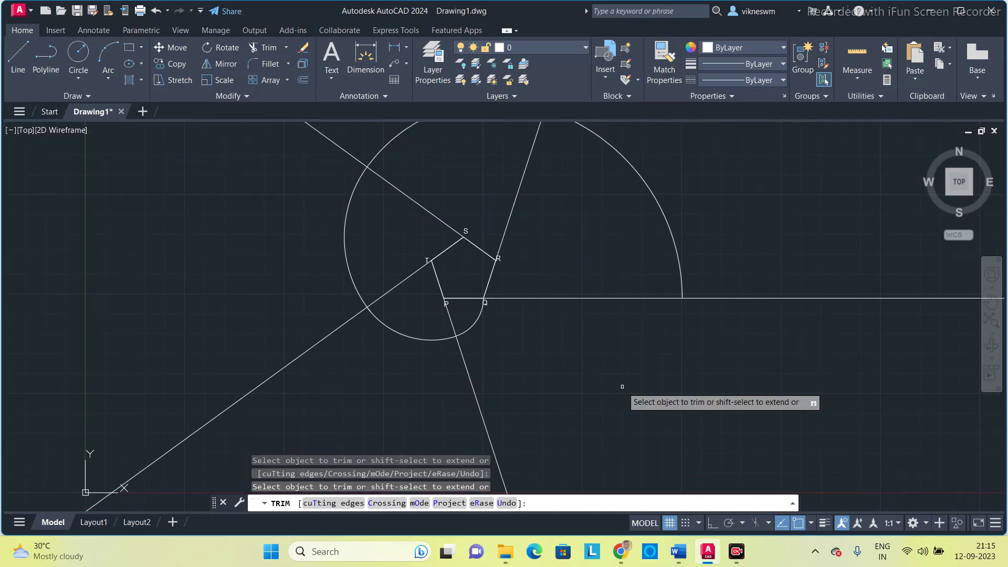
pyautogui.moveTo(646, 357); pyautogui.dragTo(653, 372, button='middle')
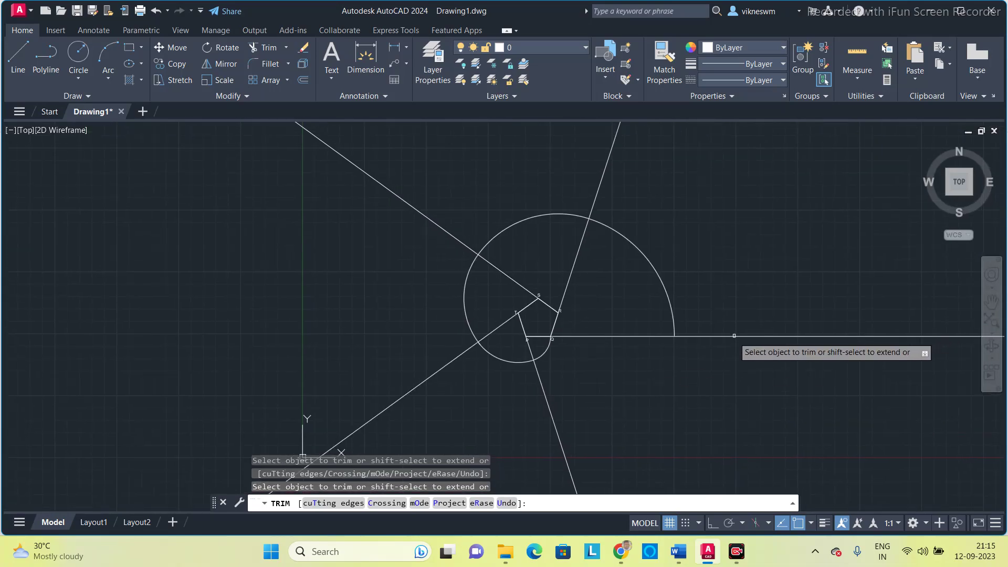
# Cut back the line extensions beyond the arcs, including the diagonals and the line below P.
pyautogui.click(598, 190)
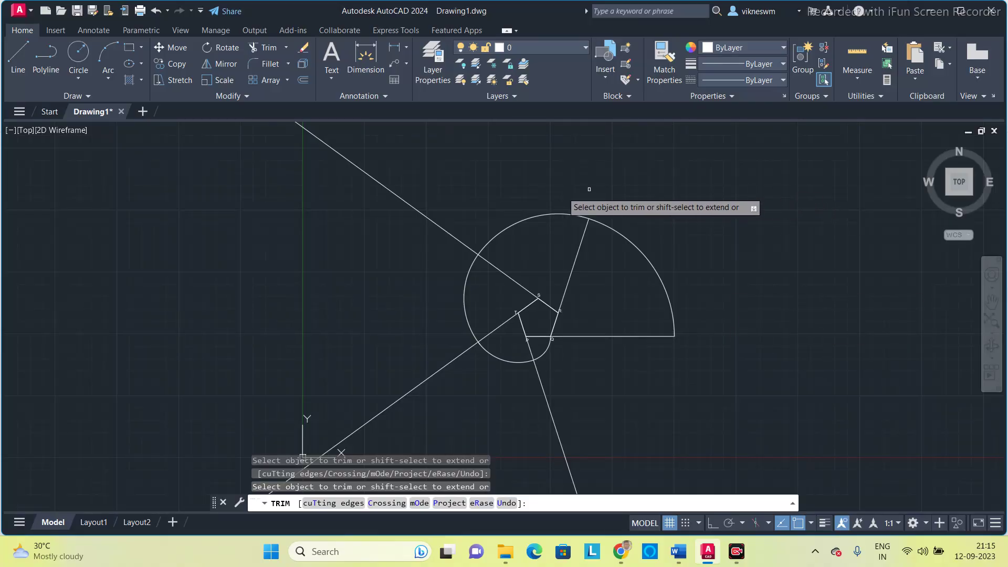
pyautogui.click(446, 230)
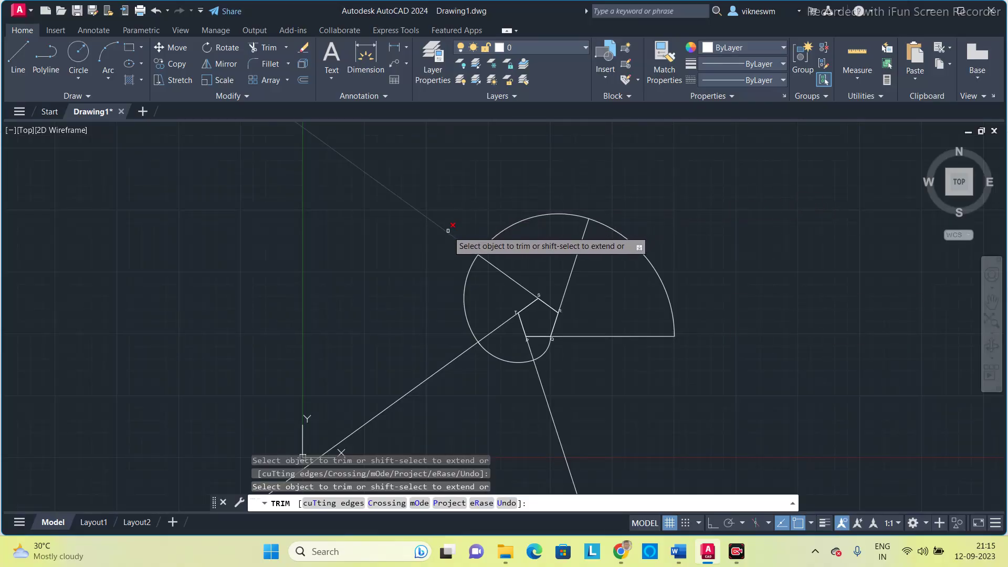
pyautogui.click(458, 354)
pyautogui.click(539, 377)
pyautogui.scroll(1, 572, 354)
pyautogui.scroll(2, 589, 259)
pyautogui.scroll(-2, 571, 367)
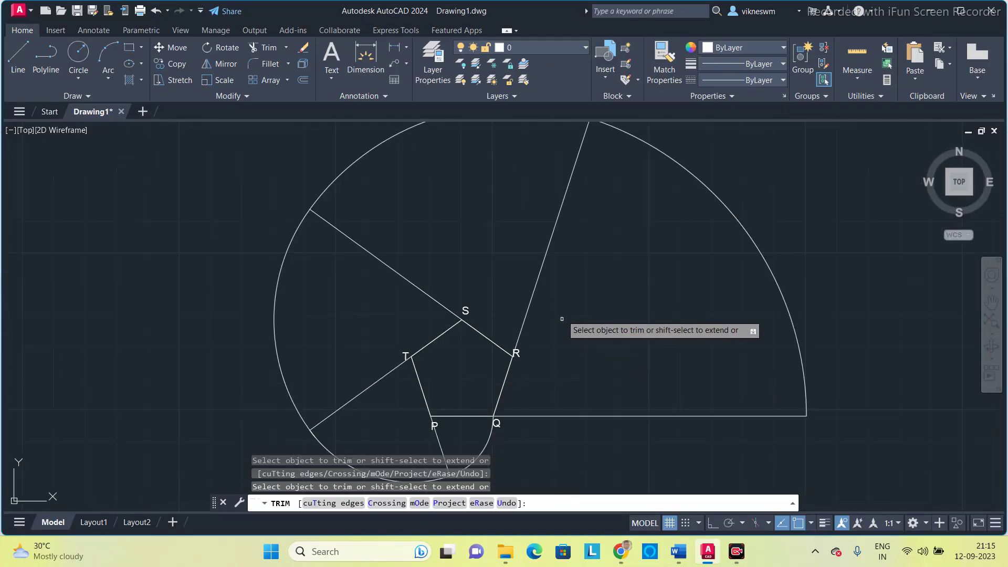
pyautogui.moveTo(581, 338); pyautogui.dragTo(570, 322, button='middle')
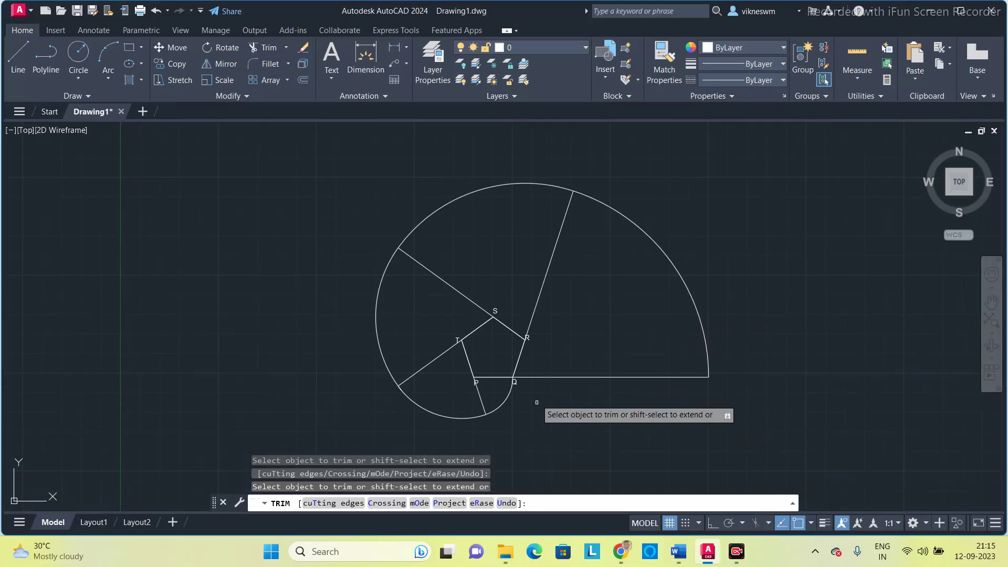
pyautogui.scroll(2, 573, 364)
pyautogui.press('Escape')
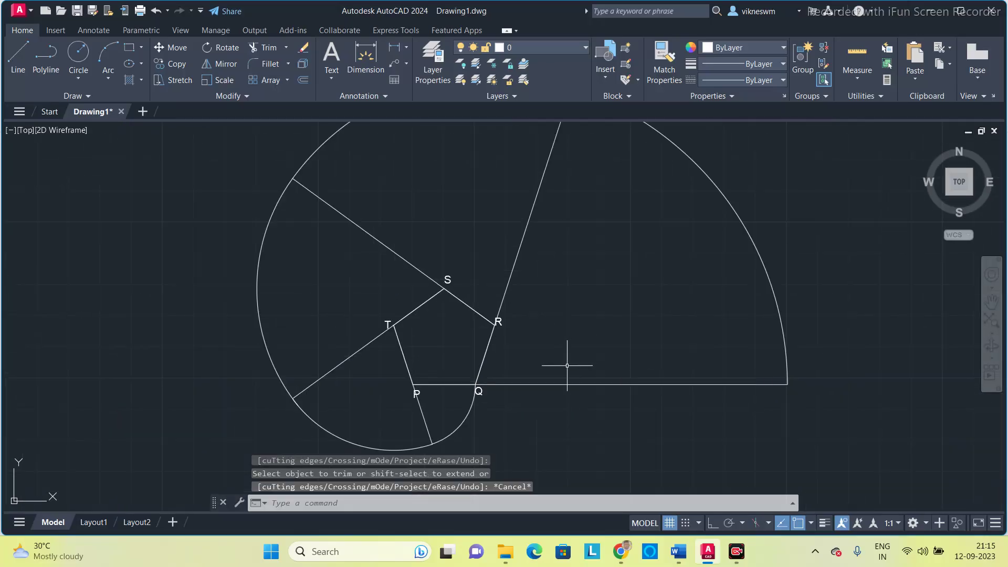
# Copy the Q label to the arc end below P and change it to A1.
pyautogui.click(478, 391)
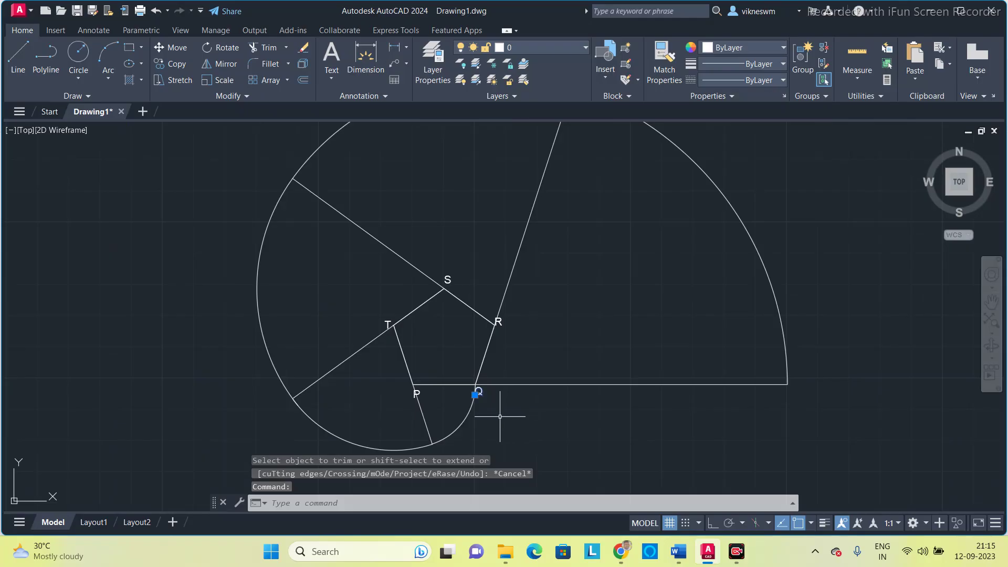
pyautogui.hotkey('ctrl', 'c')
pyautogui.hotkey('ctrl', 'v')
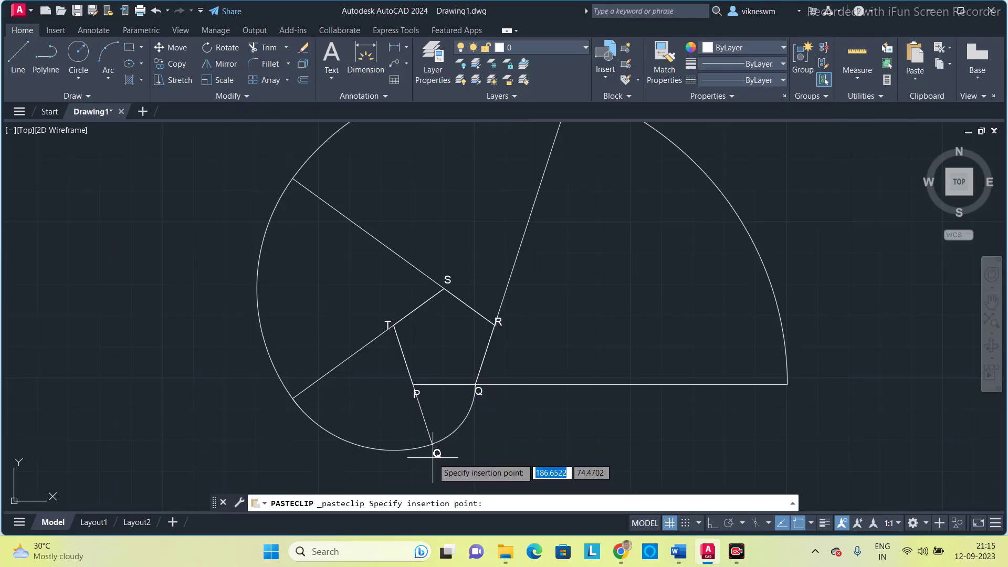
pyautogui.click(433, 457)
pyautogui.doubleClick(436, 454)
pyautogui.write('A1')
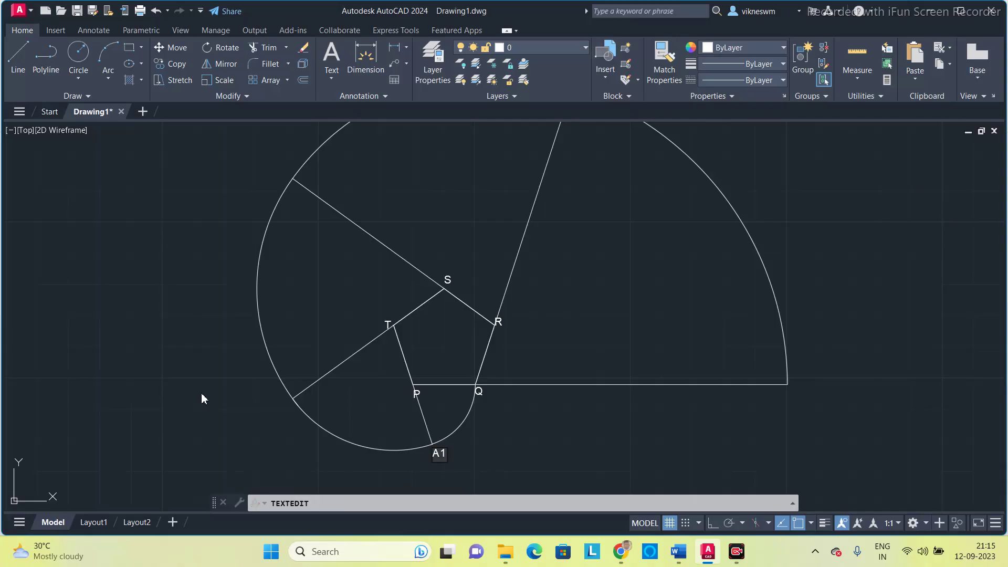
pyautogui.click(260, 415)
pyautogui.press('Escape')
# Paste another label at the lower-left arc end and change it to A2.
pyautogui.hotkey('ctrl', 'v')
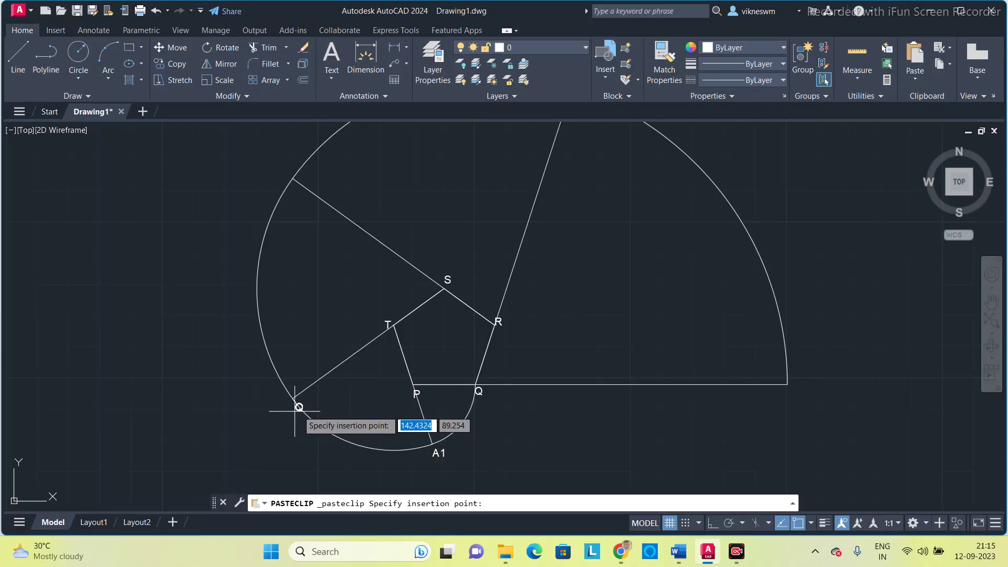
pyautogui.click(283, 410)
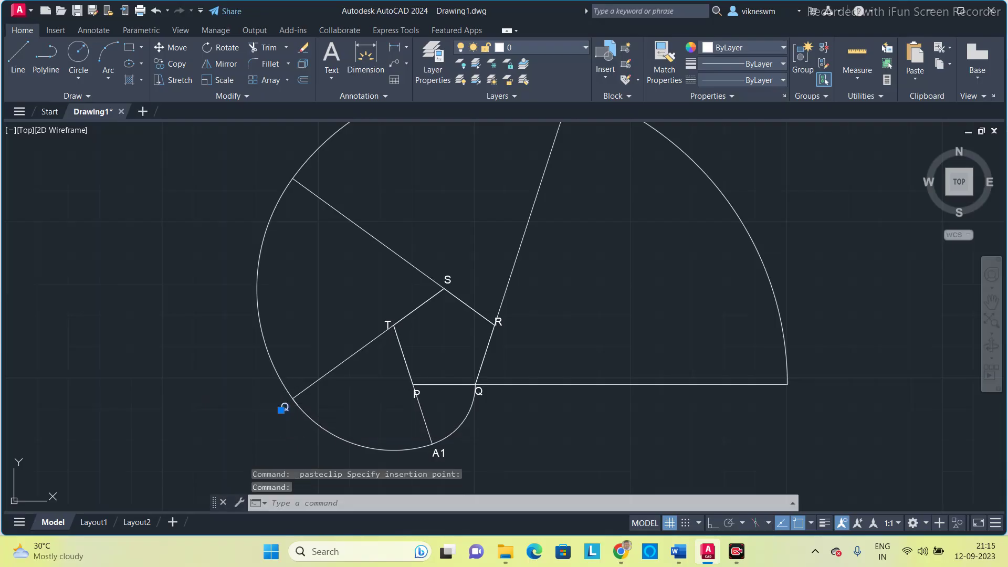
pyautogui.doubleClick(284, 407)
pyautogui.write('A2')
pyautogui.click(305, 440)
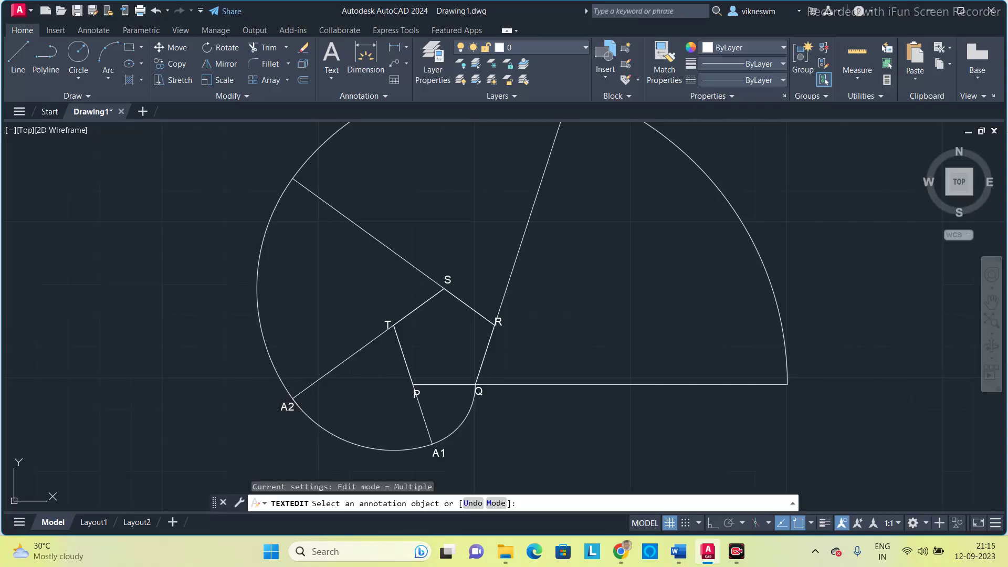
pyautogui.moveTo(254, 198); pyautogui.dragTo(273, 347, button='middle')
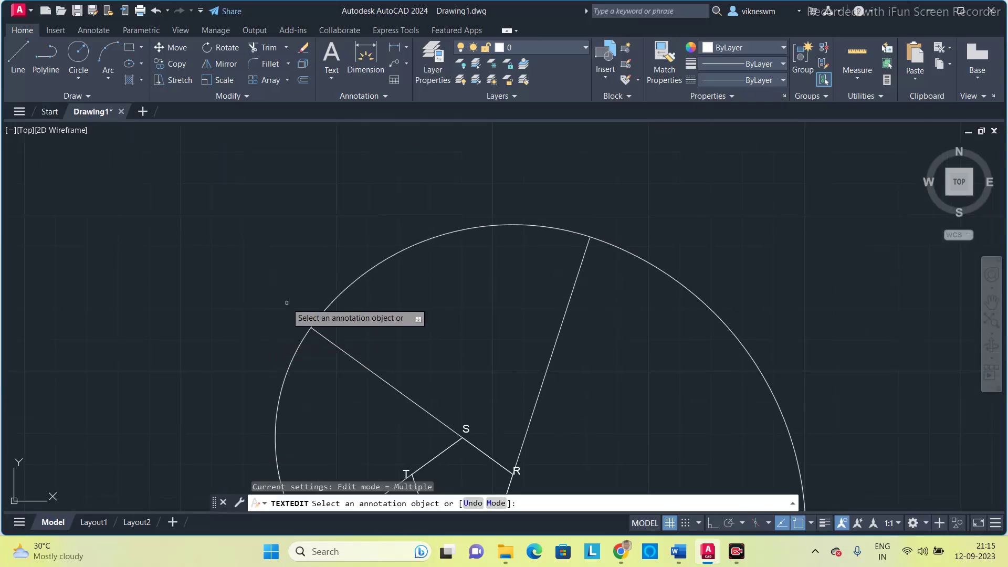
pyautogui.press('Escape')
# Paste a label at the upper-left arc end and change it to A3.
pyautogui.hotkey('ctrl', 'v')
pyautogui.click(299, 320)
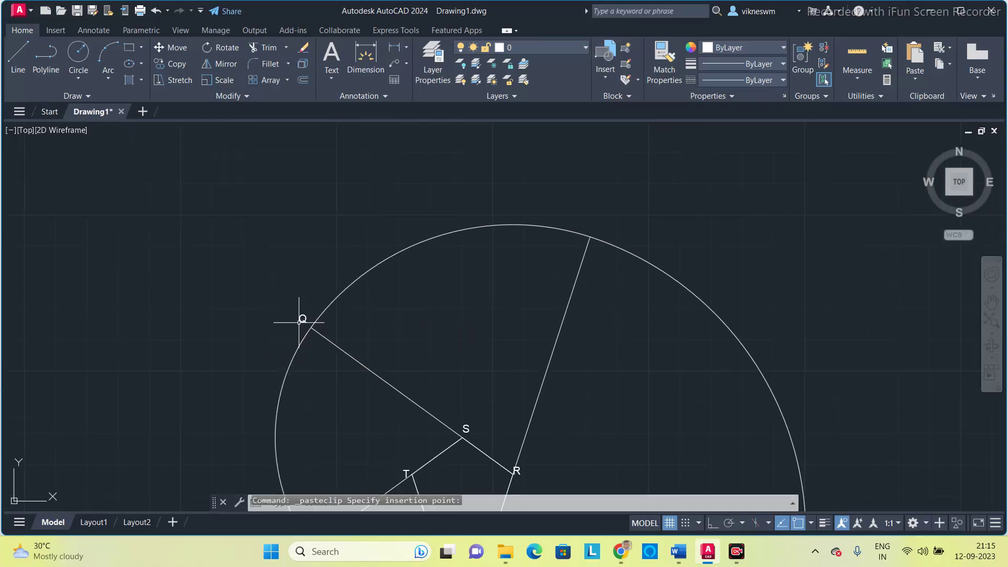
pyautogui.doubleClick(302, 318)
pyautogui.write('A')
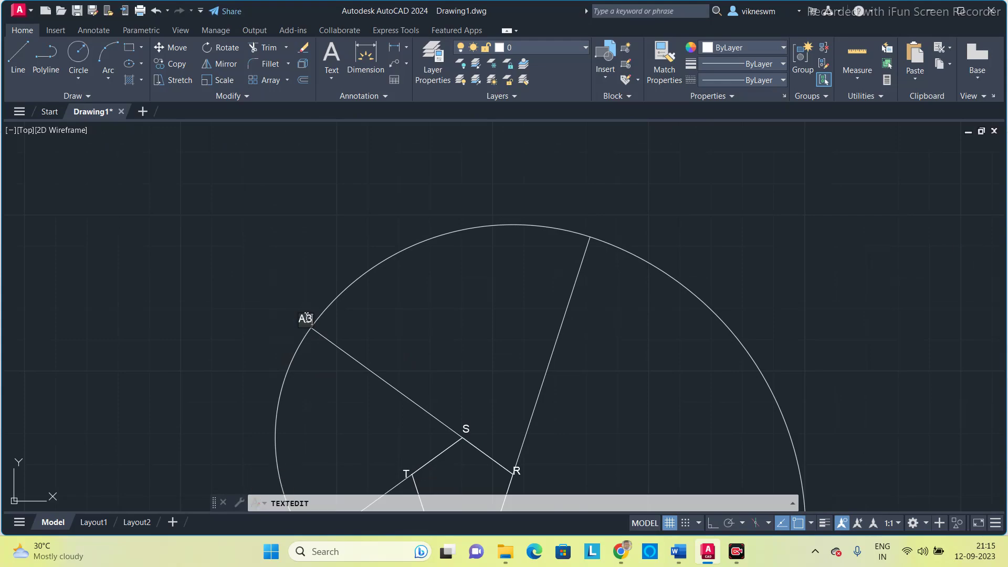
pyautogui.press('Return')
pyautogui.press('Escape')
# Paste a label at the top arc end and edit it to read A4.
pyautogui.hotkey('ctrl', 'v')
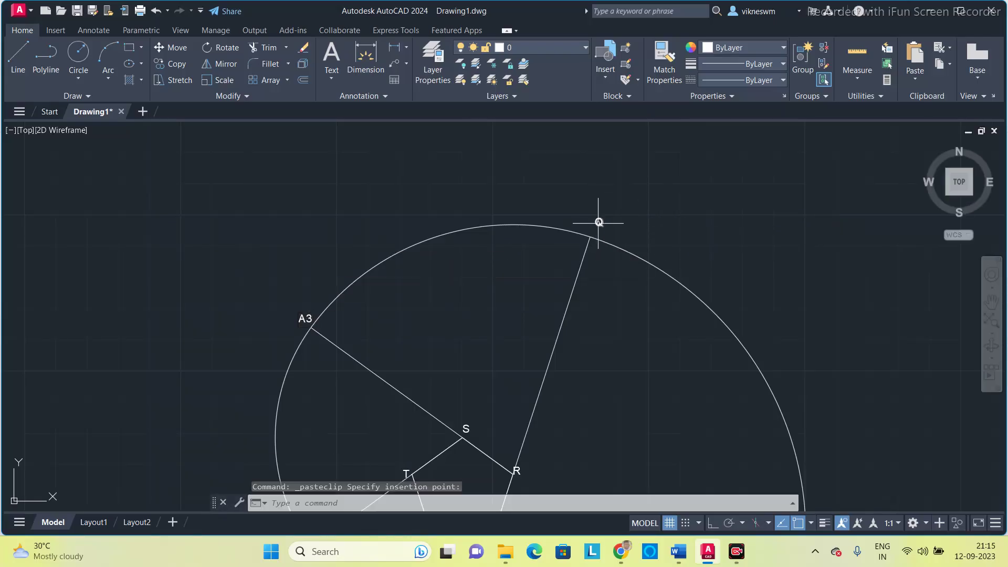
pyautogui.click(599, 222)
pyautogui.doubleClick(599, 223)
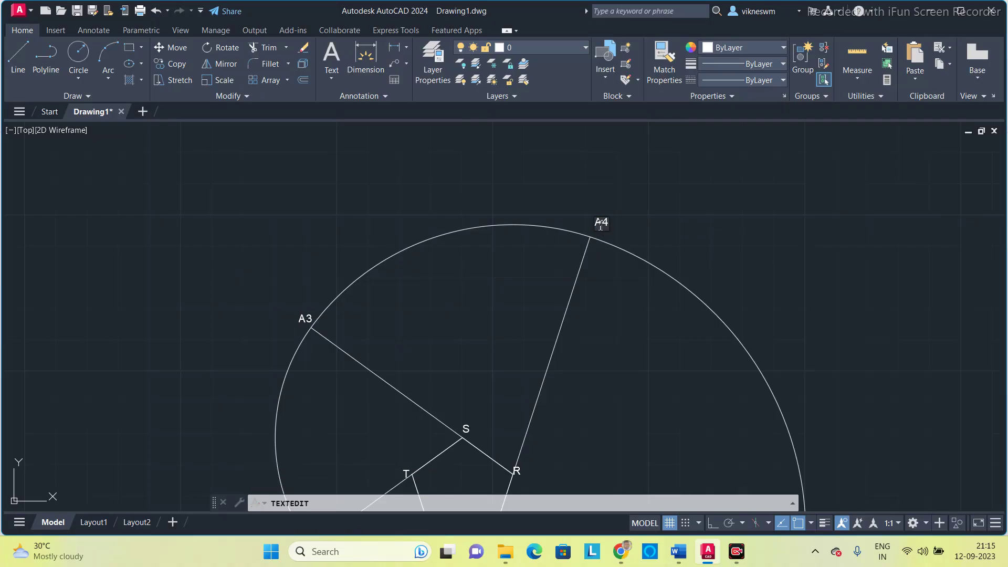
pyautogui.click(631, 234)
pyautogui.scroll(-3, 711, 277)
pyautogui.scroll(5, 697, 334)
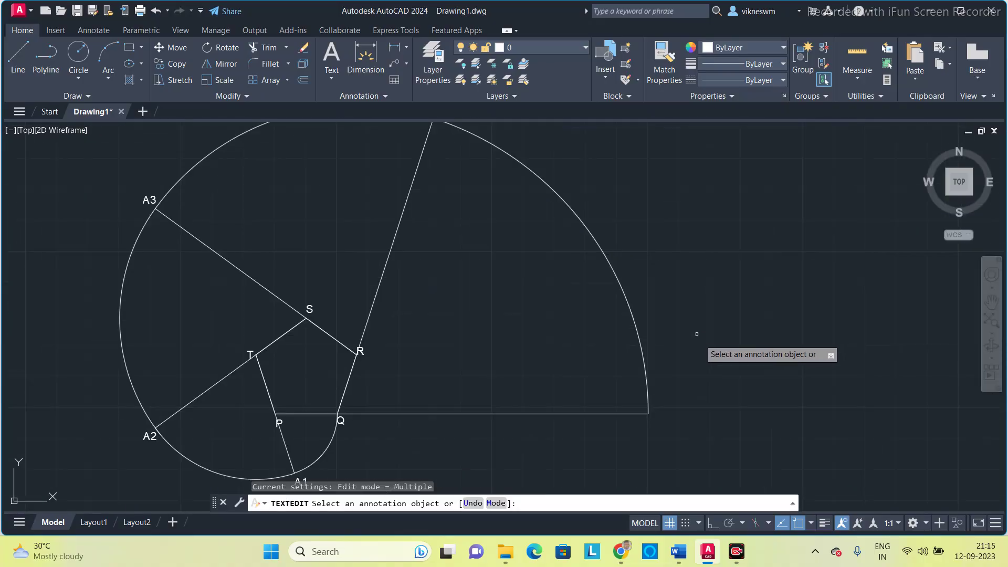
pyautogui.press('Escape')
# Place the A5 label at the horizontal line's right end, then review the Word problem statement.
pyautogui.hotkey('ctrl', 'v')
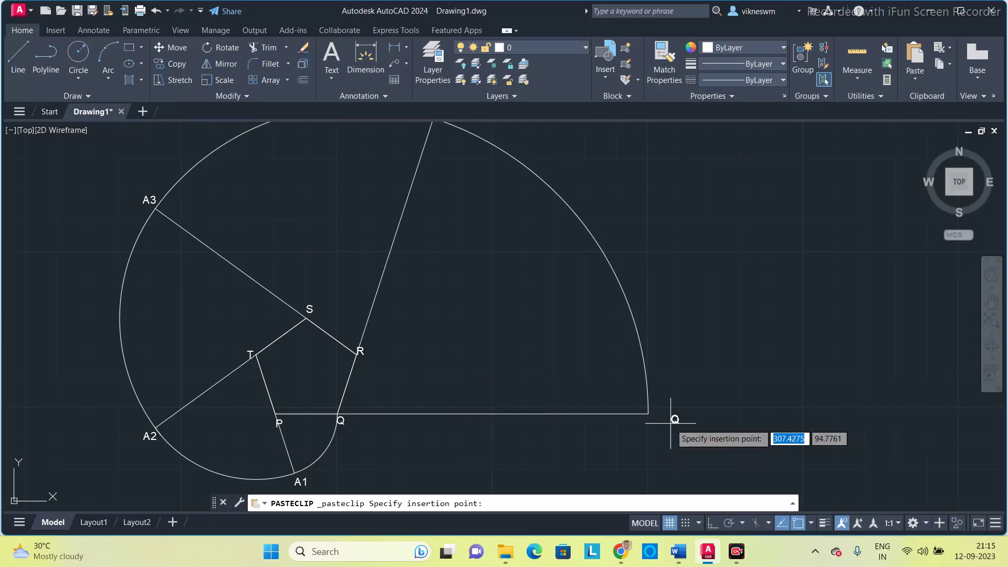
pyautogui.click(657, 418)
pyautogui.click(655, 414)
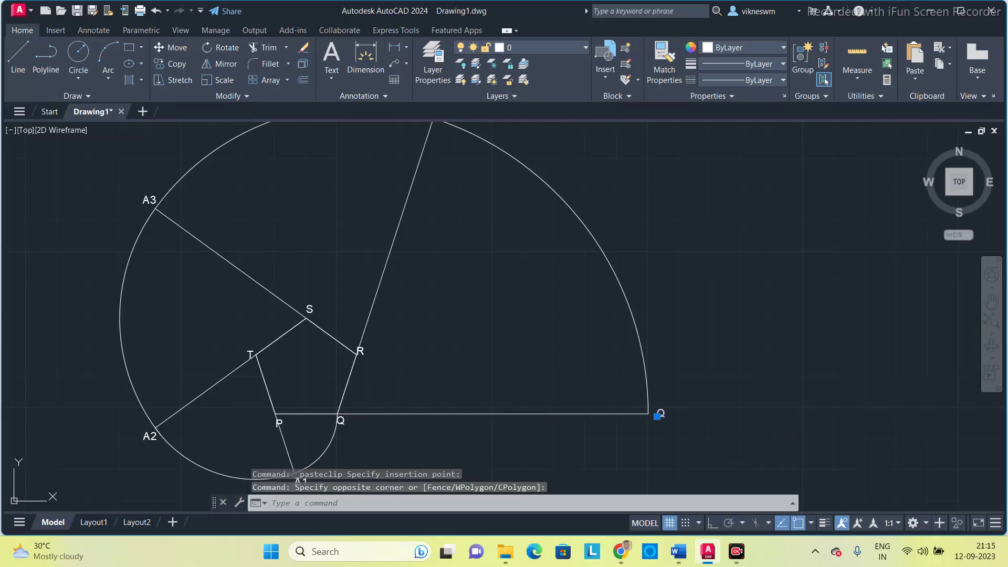
pyautogui.doubleClick(668, 417)
pyautogui.write('A')
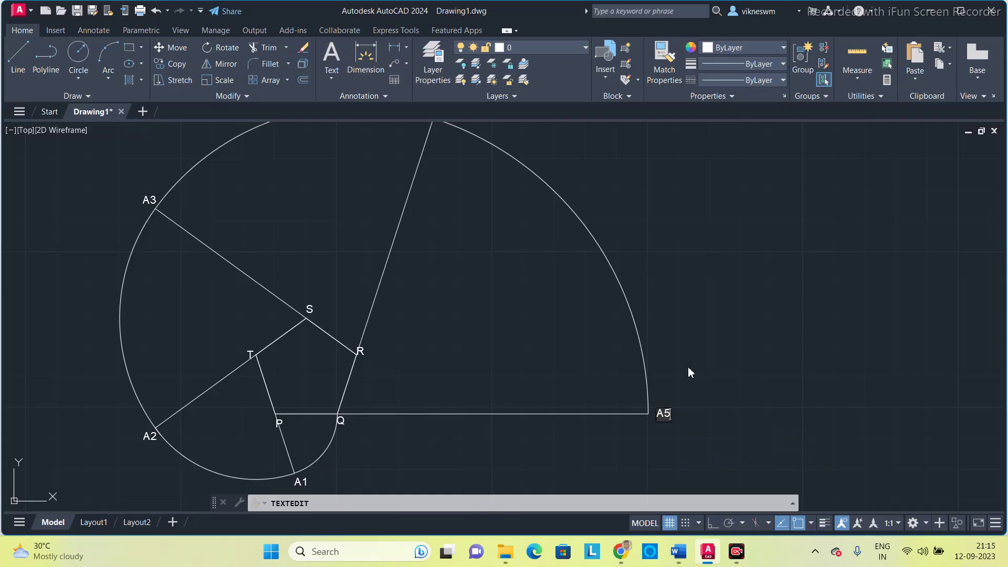
pyautogui.write('5')
pyautogui.click(691, 372)
pyautogui.press('Escape')
pyautogui.moveTo(542, 338); pyautogui.dragTo(631, 347, button='middle')
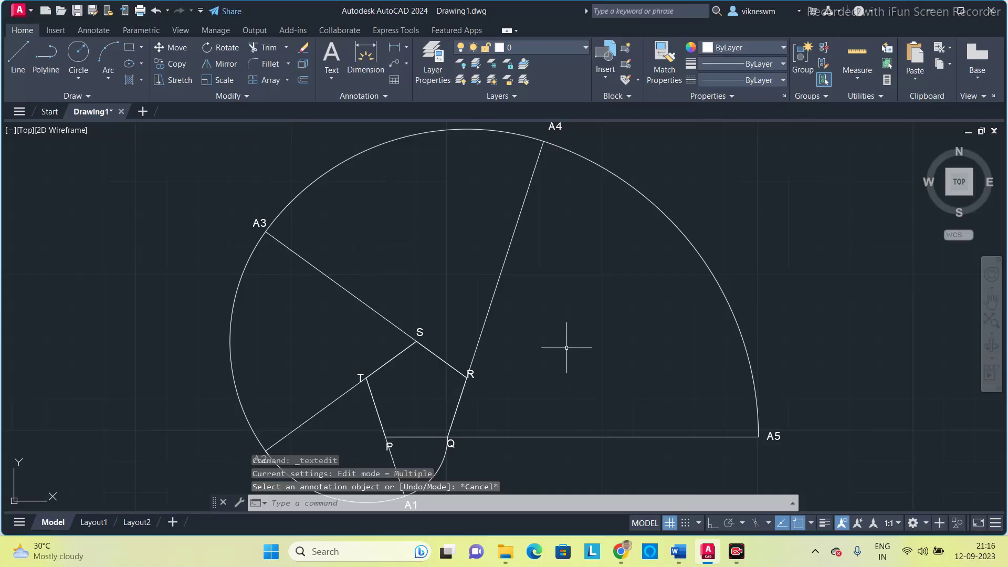
pyautogui.click(678, 552)
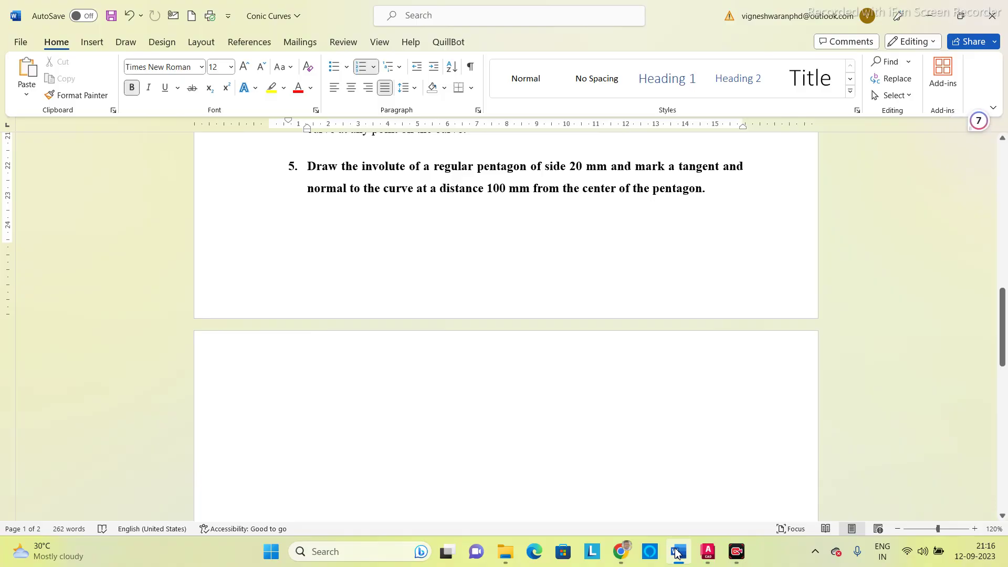
pyautogui.click(678, 553)
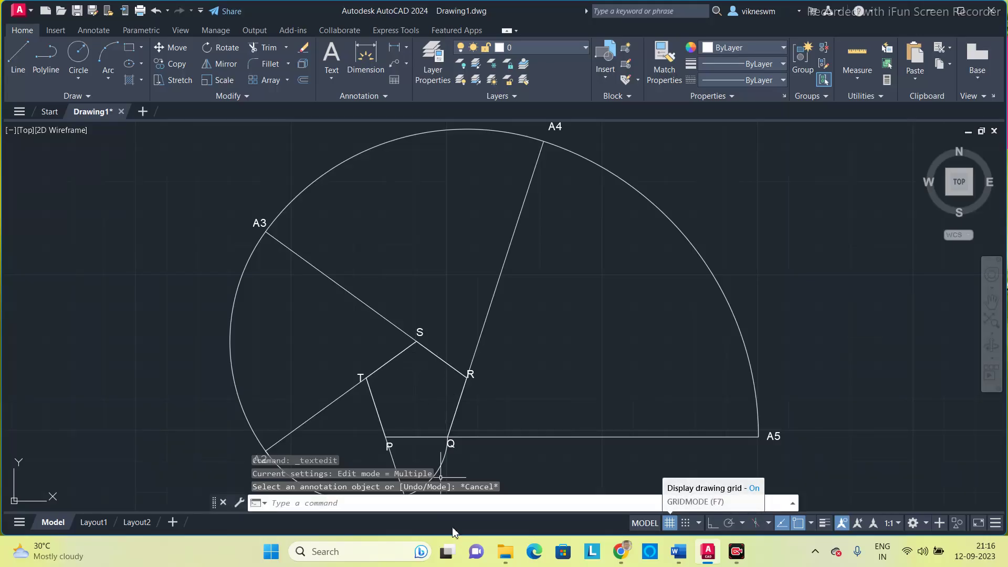
# Draw a radius-100 circle centred on the pentagon's centre.
pyautogui.write('circl')
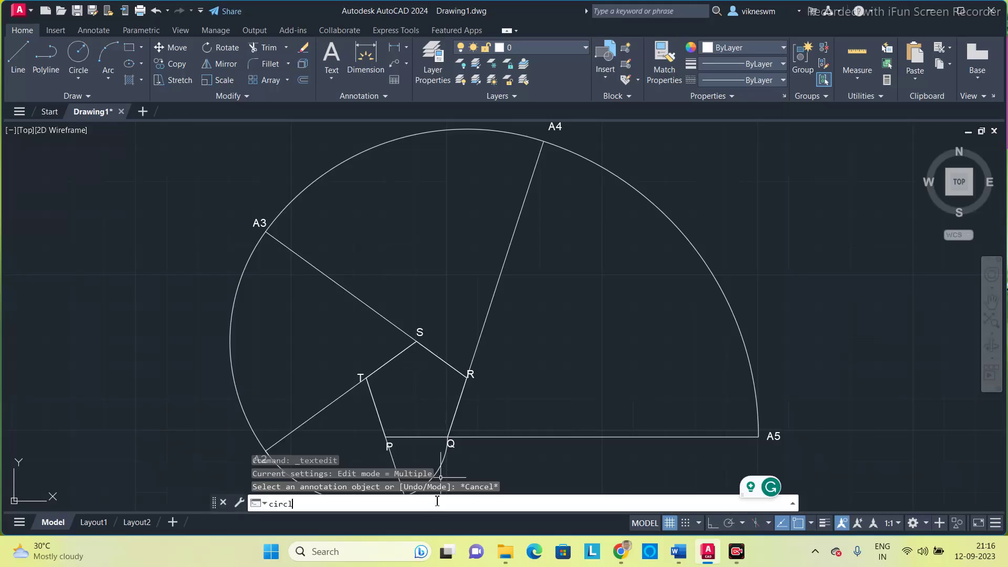
pyautogui.write('e')
pyautogui.press('Return')
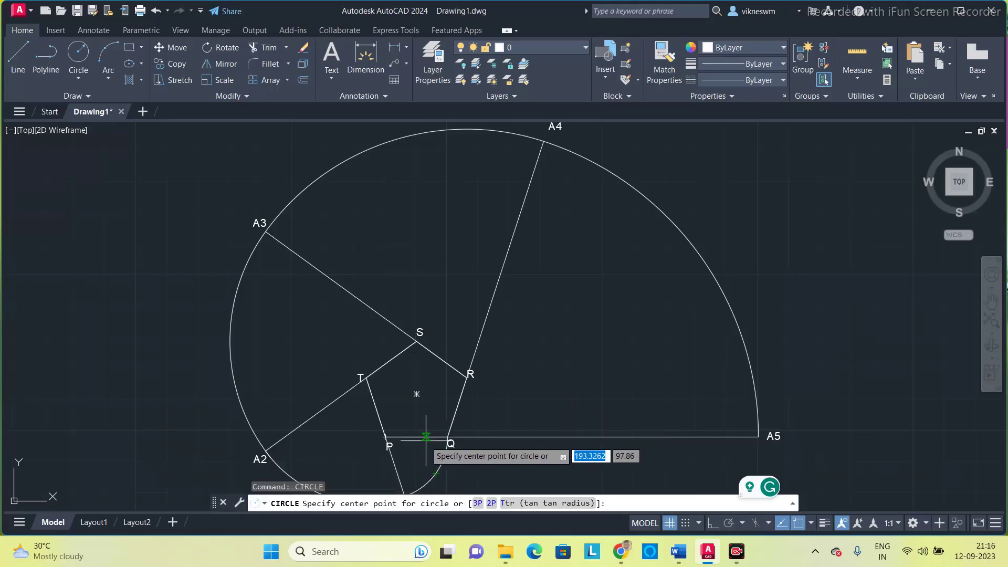
pyautogui.click(416, 394)
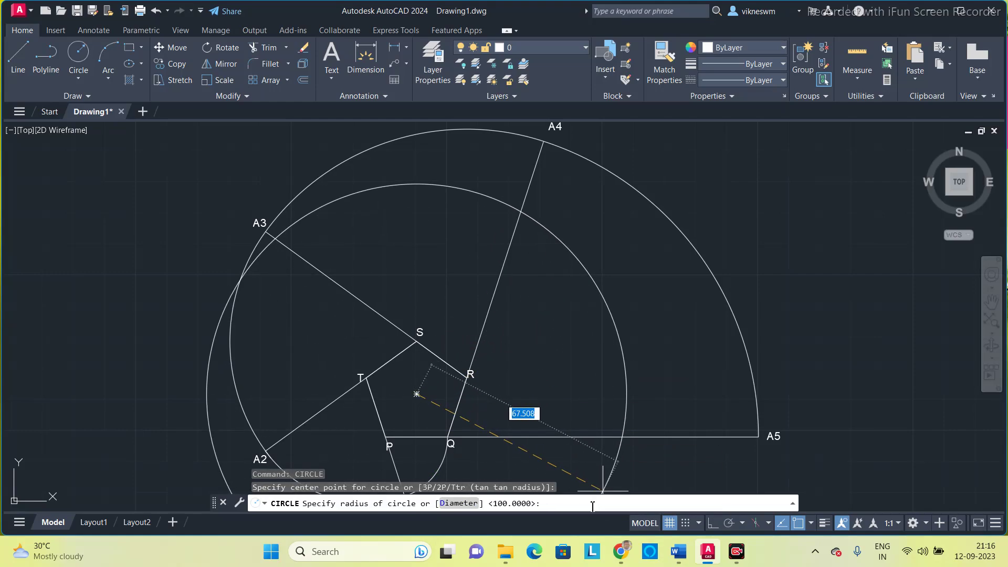
pyautogui.write('100')
pyautogui.press('Return')
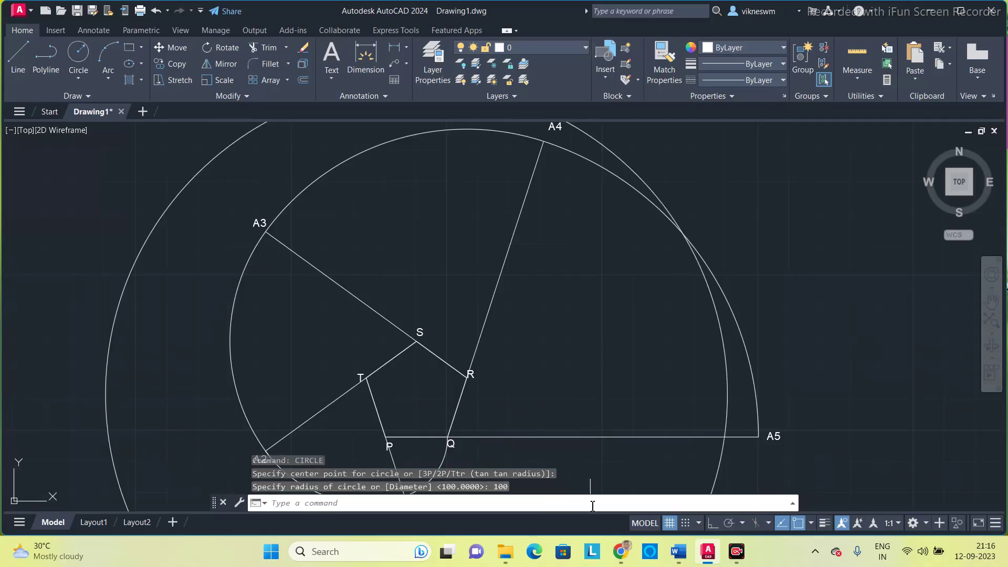
pyautogui.scroll(-2, 566, 409)
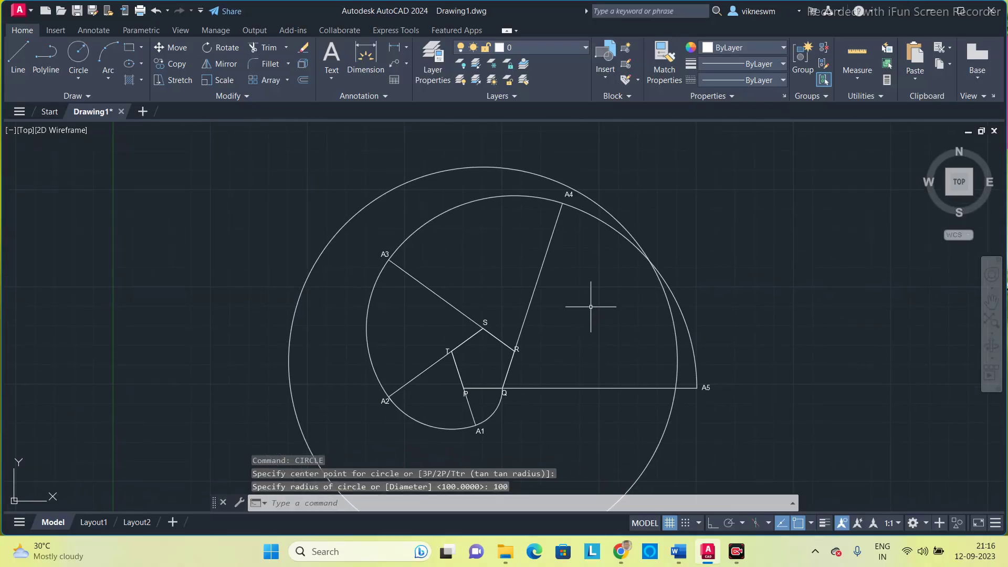
pyautogui.scroll(2, 598, 294)
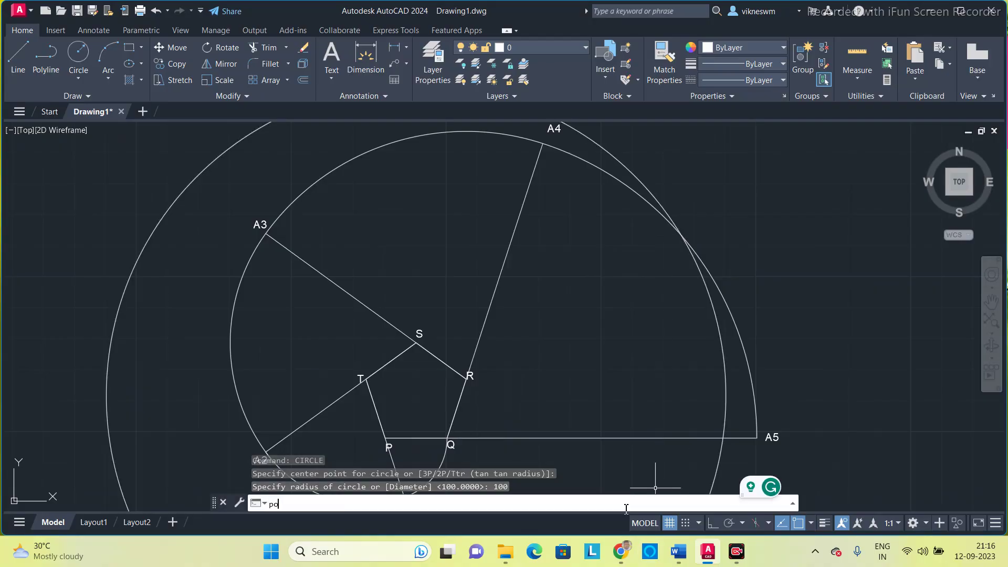
# Place a point where the radius-100 circle meets the involute arc.
pyautogui.write('po')
pyautogui.press('Return')
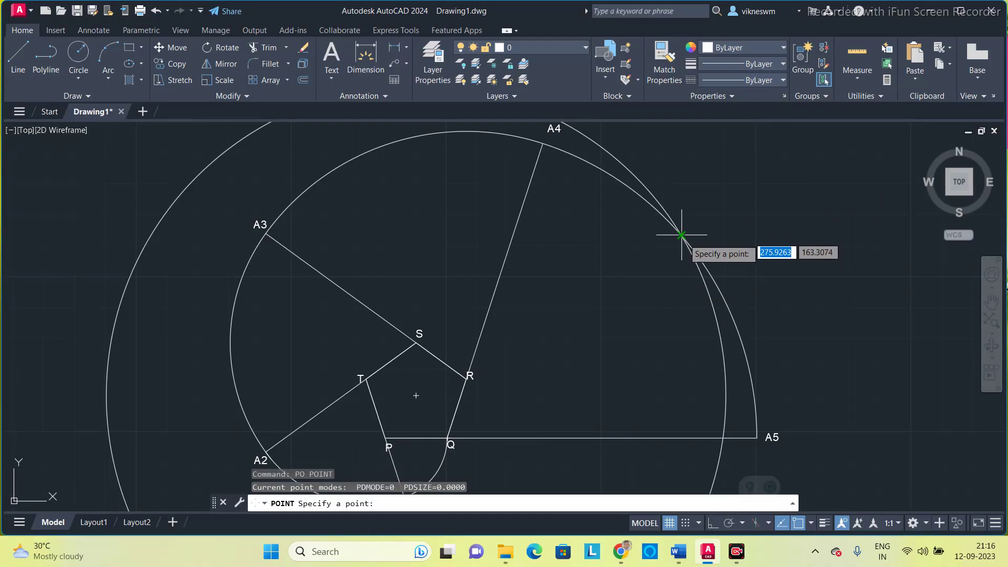
pyautogui.click(681, 236)
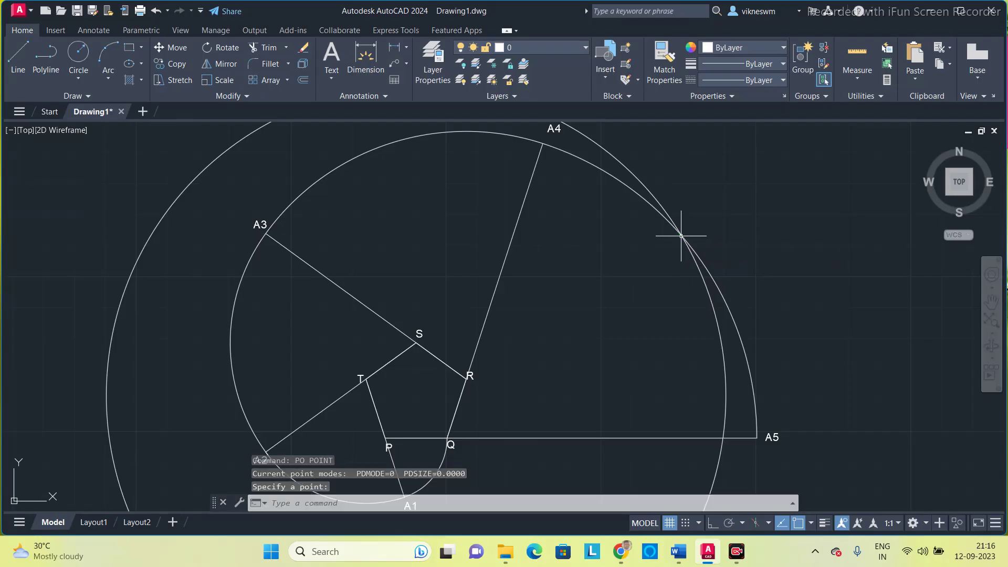
# Set the point style to the X marker.
pyautogui.click(891, 98)
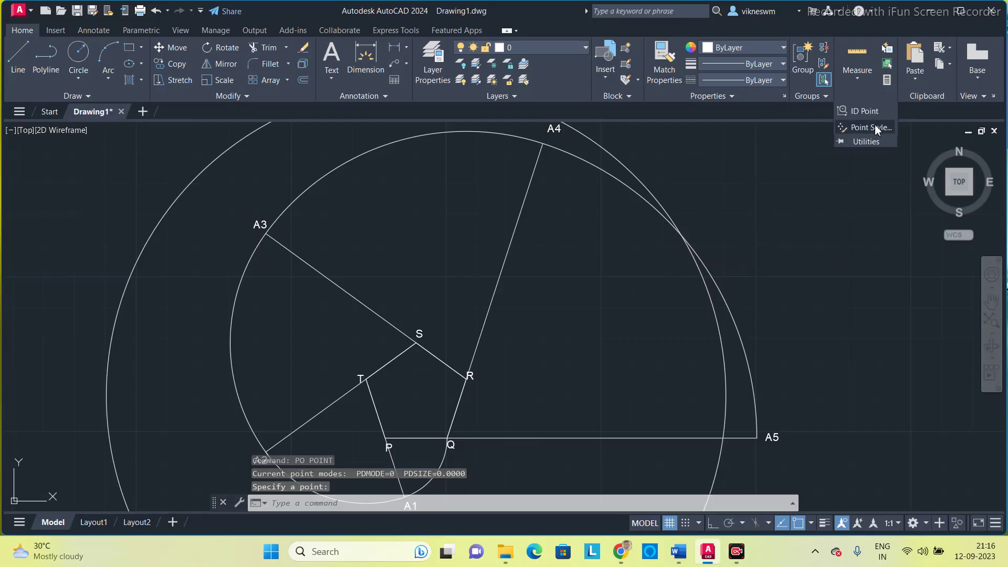
pyautogui.click(539, 189)
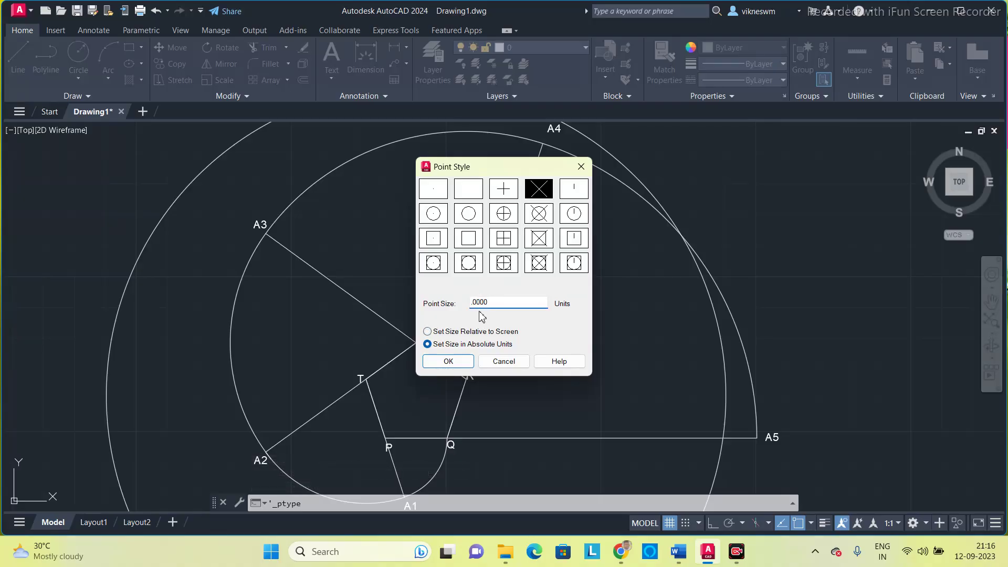
pyautogui.click(448, 363)
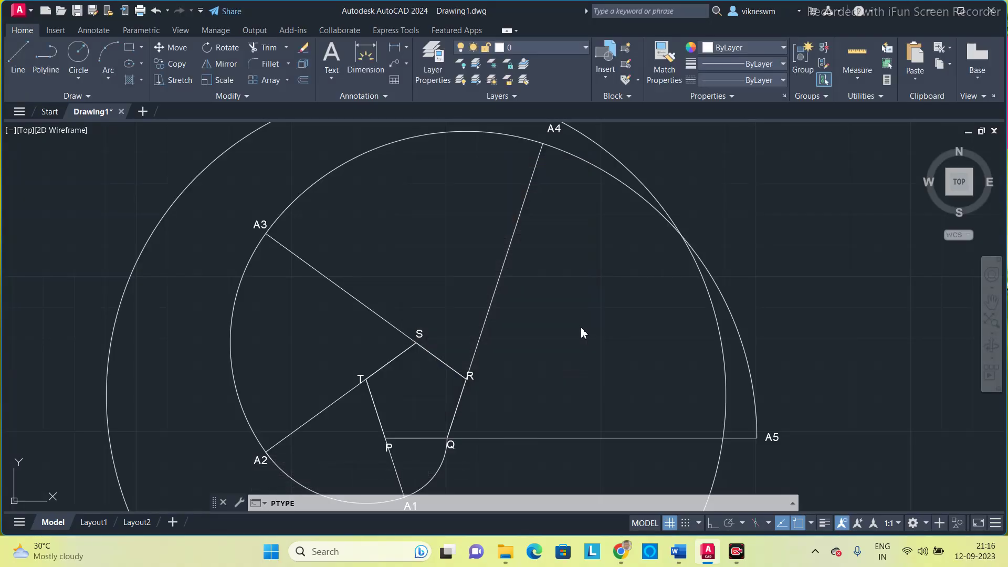
# Delete the radius-100 helper circle and draw the normal line from the marked point to Q.
pyautogui.click(711, 299)
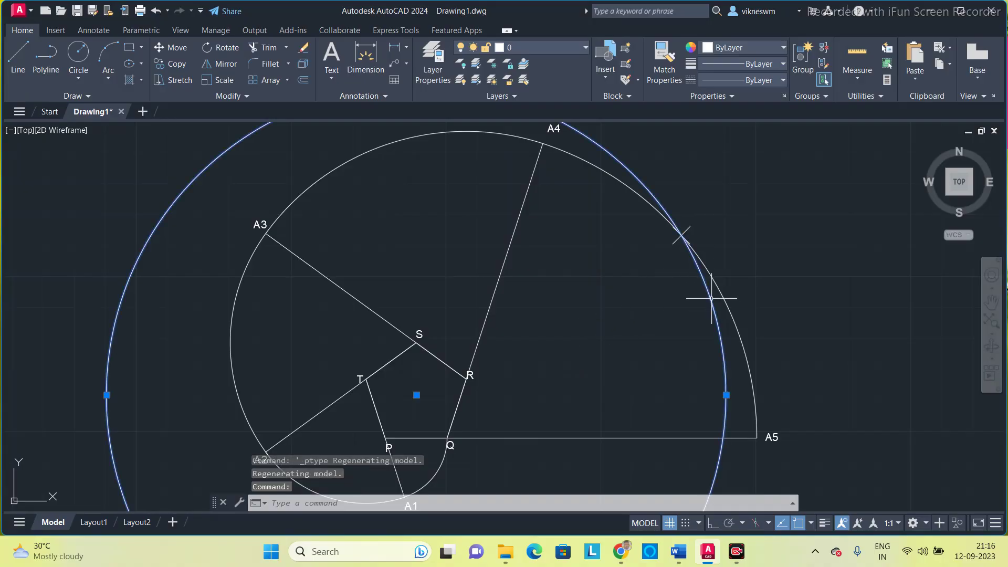
pyautogui.press('Delete')
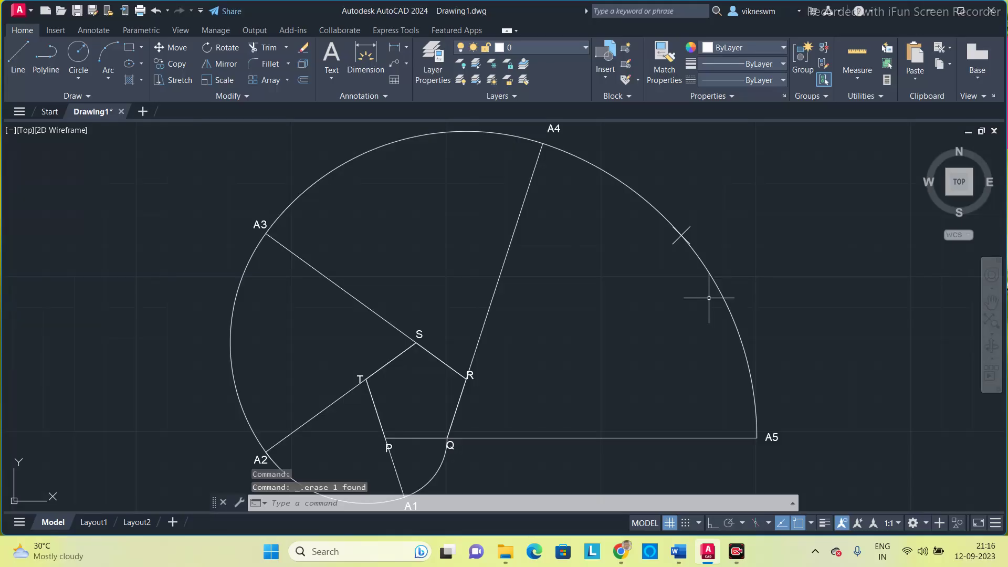
pyautogui.write('lin')
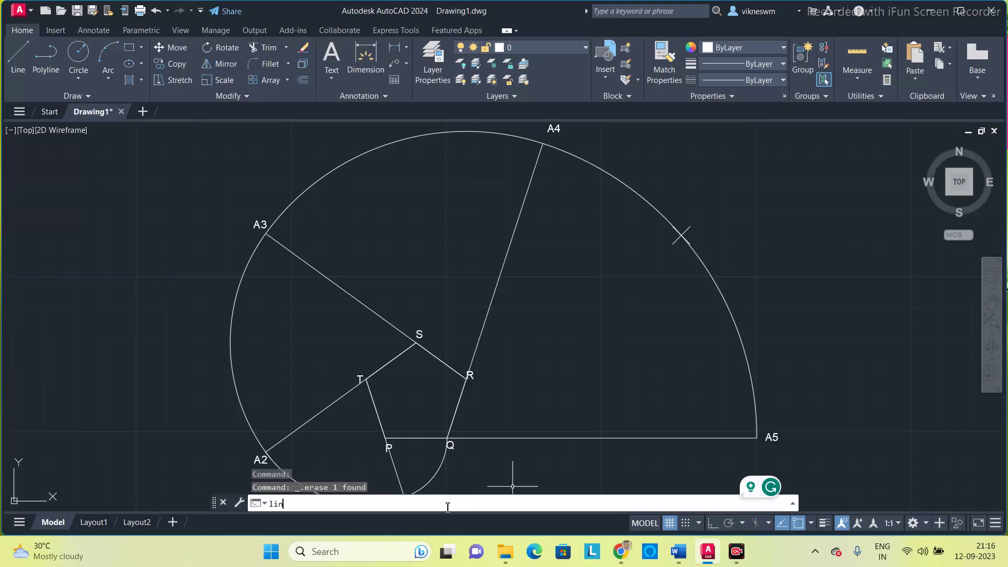
pyautogui.write('e')
pyautogui.press('Return')
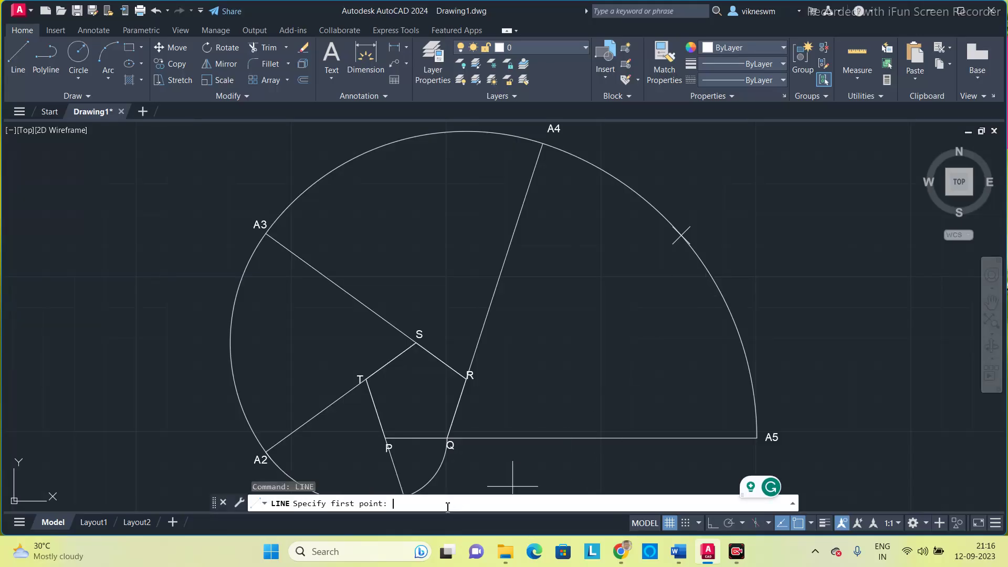
pyautogui.click(682, 234)
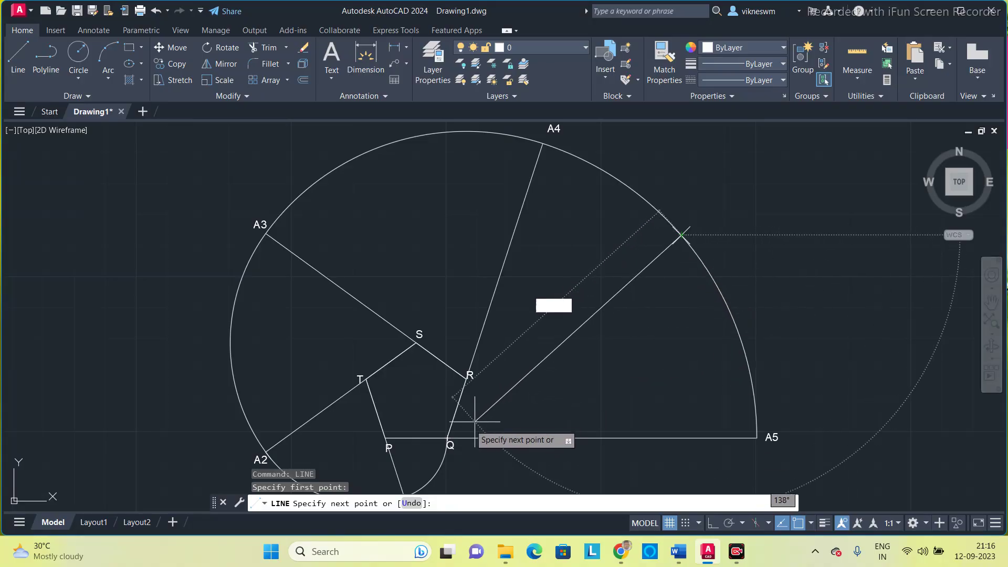
pyautogui.click(447, 437)
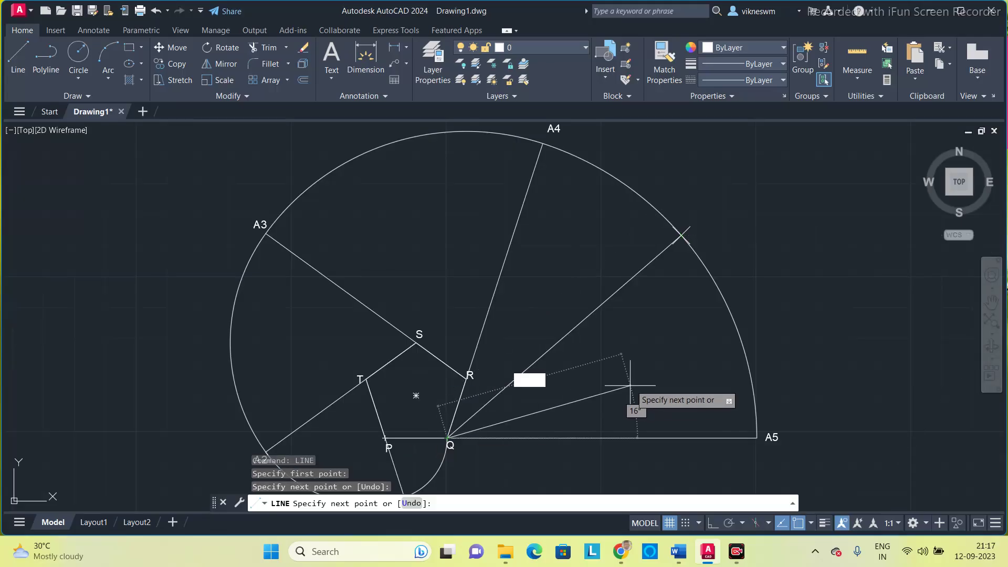
pyautogui.press('Escape')
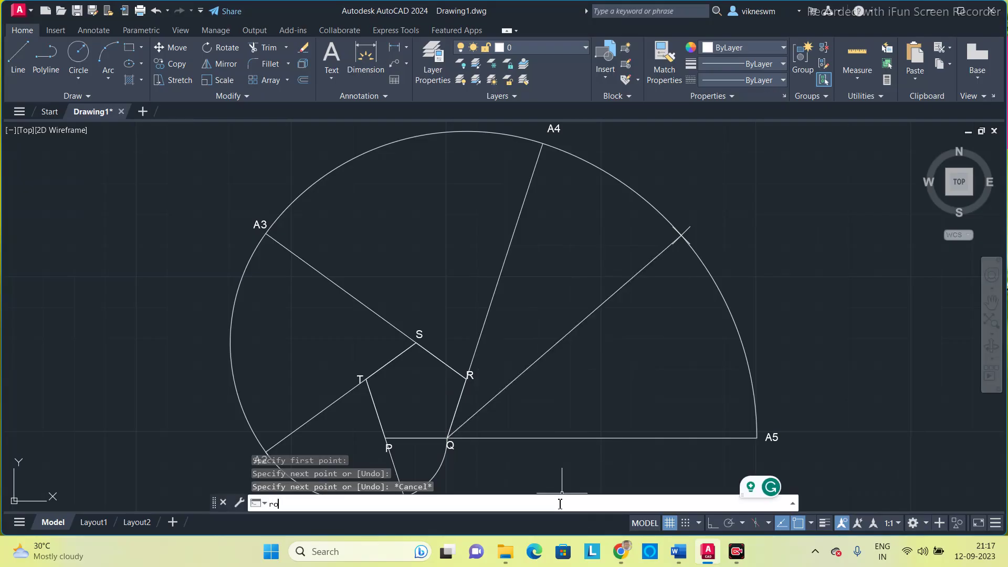
pyautogui.write('ro')
pyautogui.press('Return')
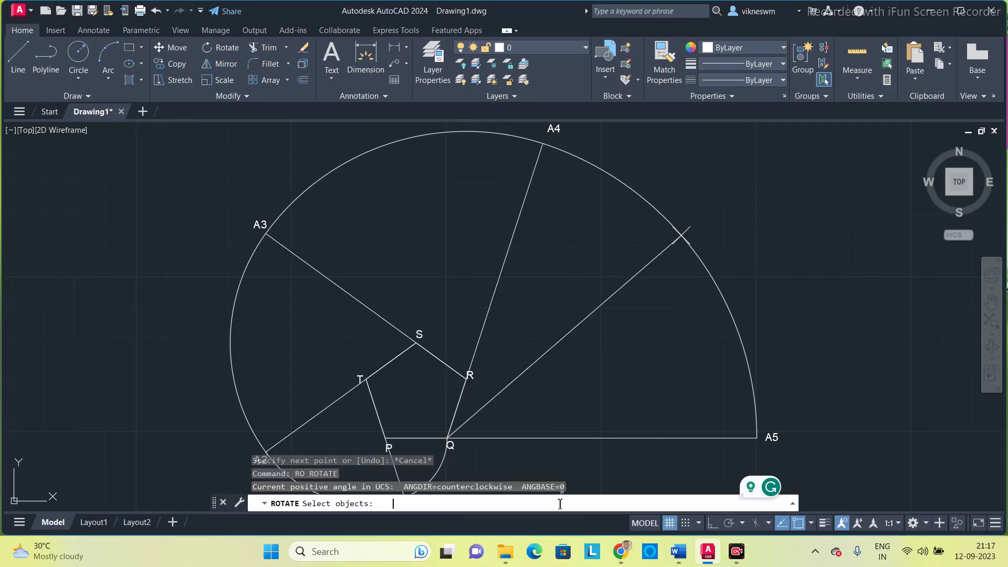
# Rotate a copy of the normal line 180° about the marked point to extend it.
pyautogui.click(597, 308)
pyautogui.press('Return')
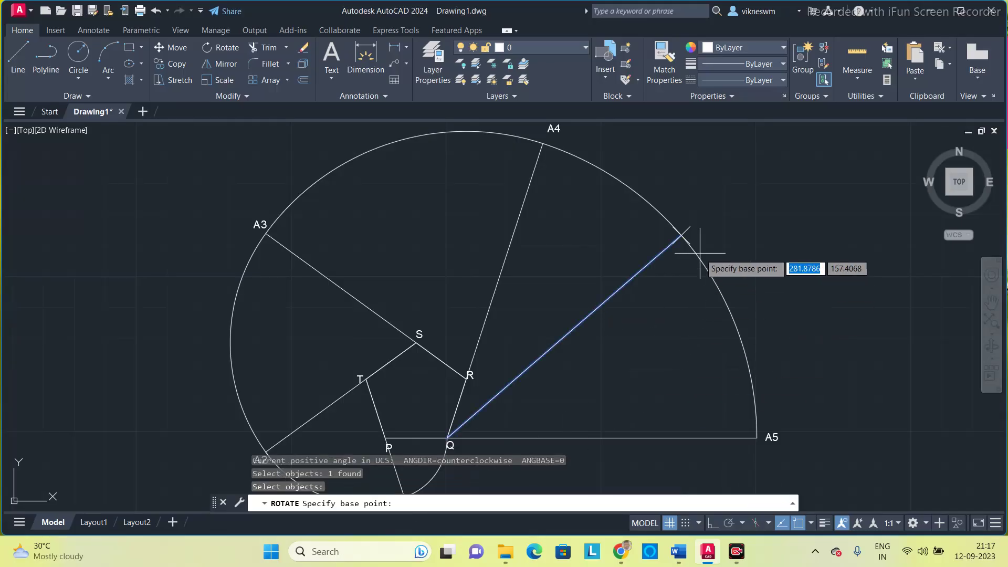
pyautogui.click(681, 235)
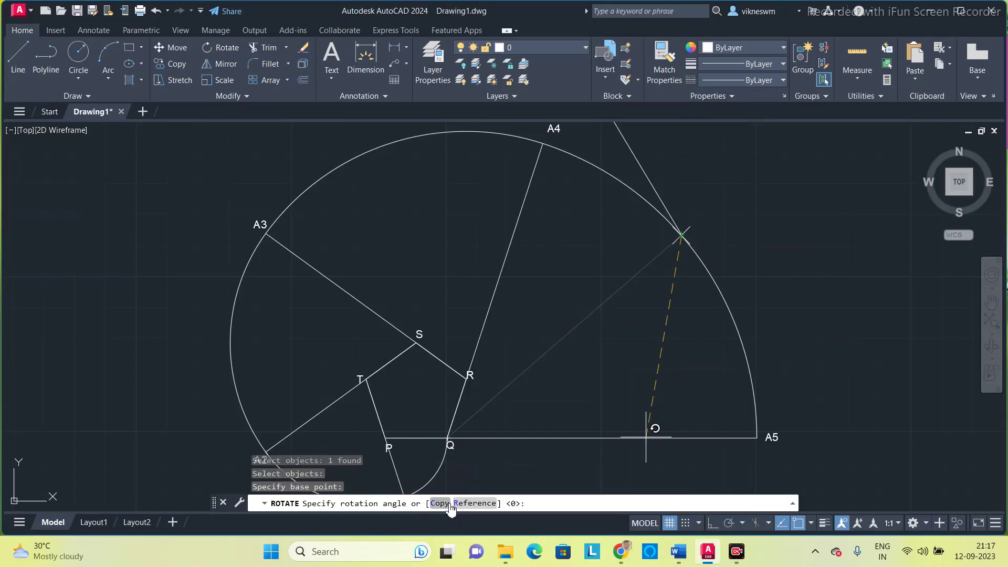
pyautogui.write('c')
pyautogui.press('Return')
pyautogui.write('18')
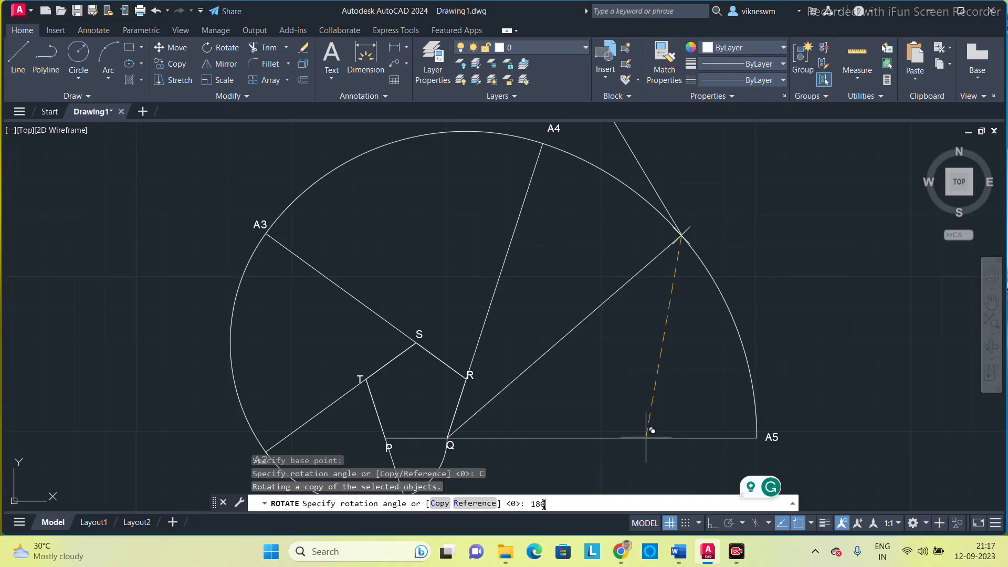
pyautogui.write('0')
pyautogui.press('Return')
pyautogui.scroll(-2, 710, 270)
pyautogui.moveTo(710, 270); pyautogui.dragTo(686, 289, button='middle')
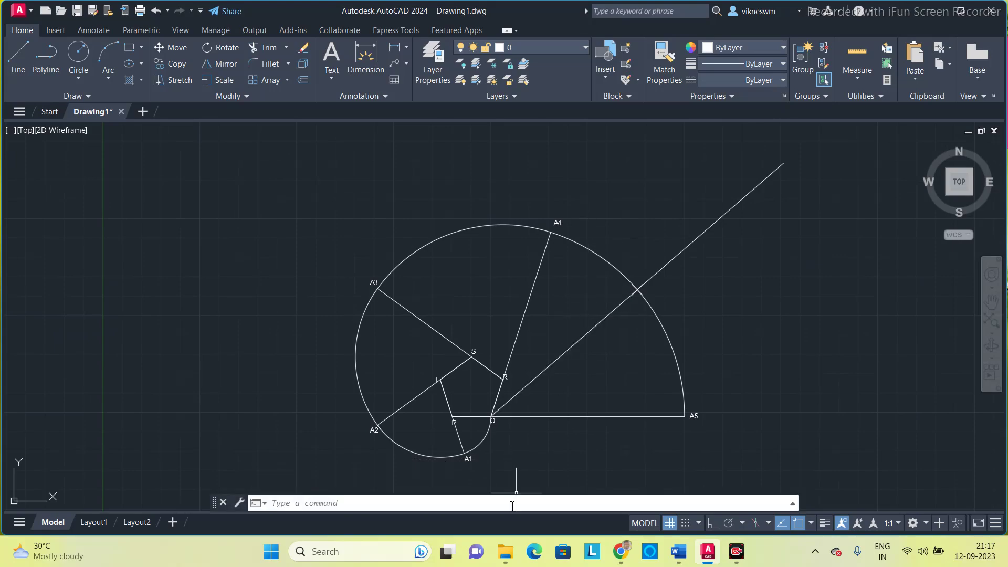
# Rotate a copy of the normal 90° about the involute point to create the tangent.
pyautogui.write('ro')
pyautogui.press('Return')
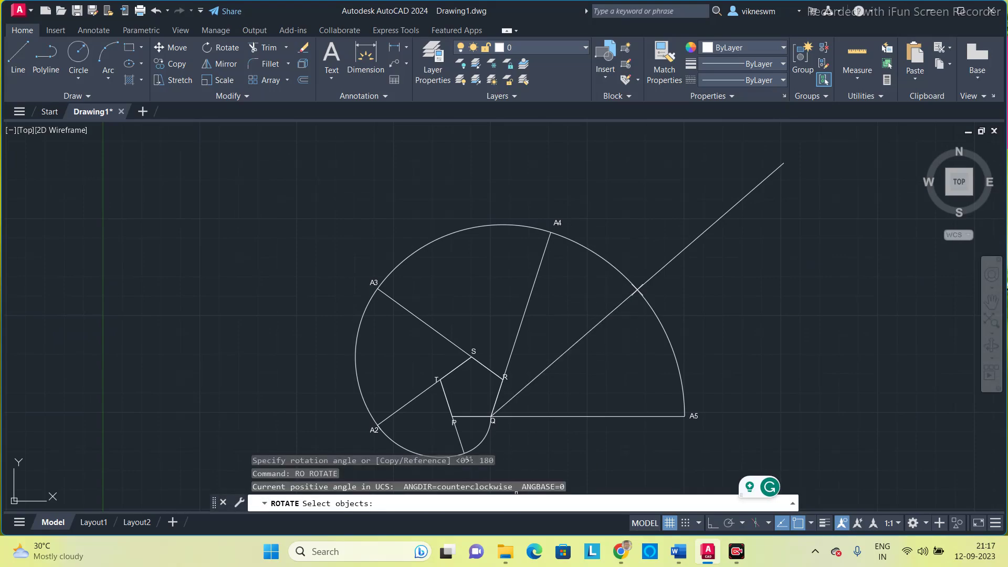
pyautogui.click(686, 248)
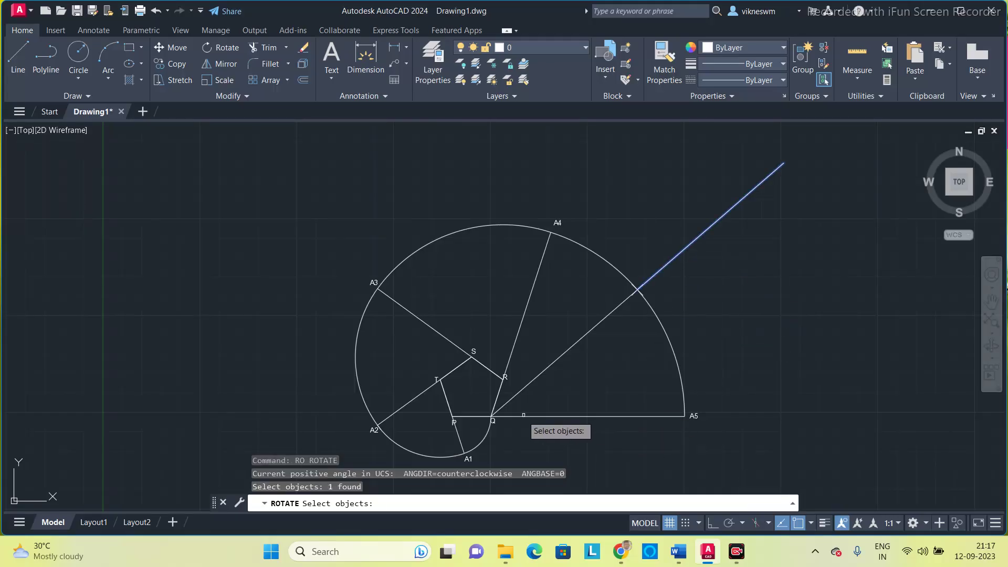
pyautogui.press('Return')
pyautogui.click(639, 289)
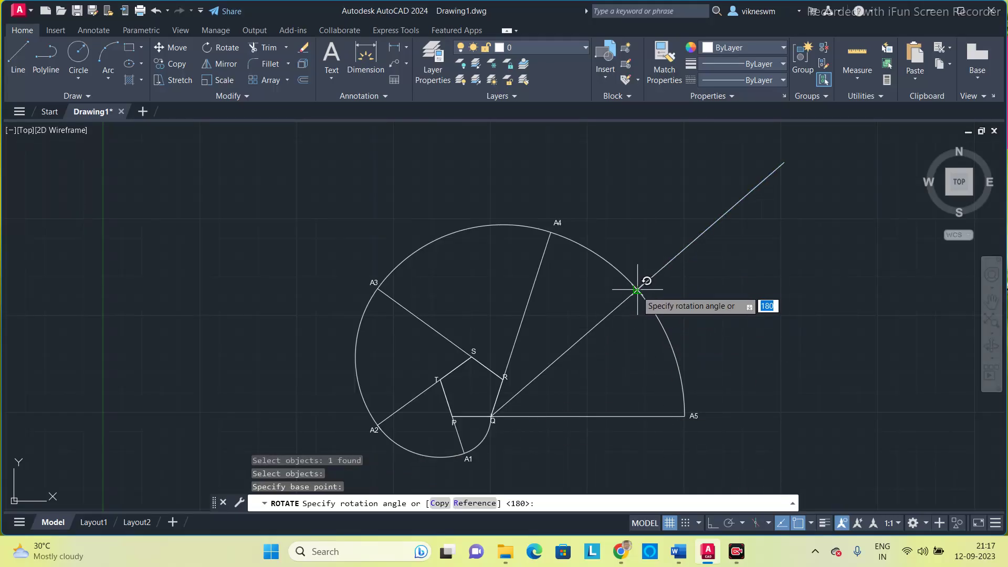
pyautogui.click(440, 503)
pyautogui.write('9')
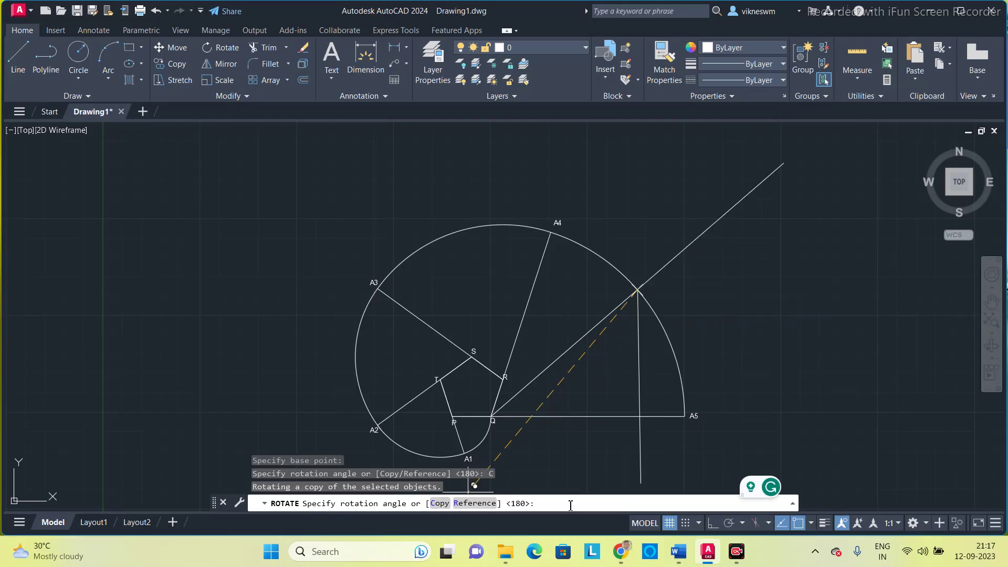
pyautogui.write('0')
pyautogui.press('Return')
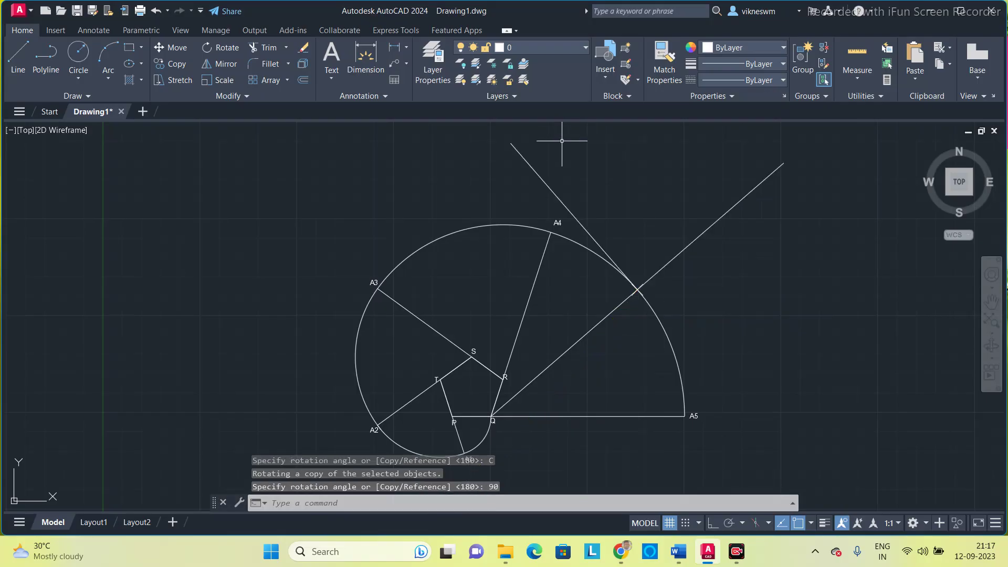
# Rotate a copy of the tangent 180° about the same point so it extends both ways.
pyautogui.click(540, 173)
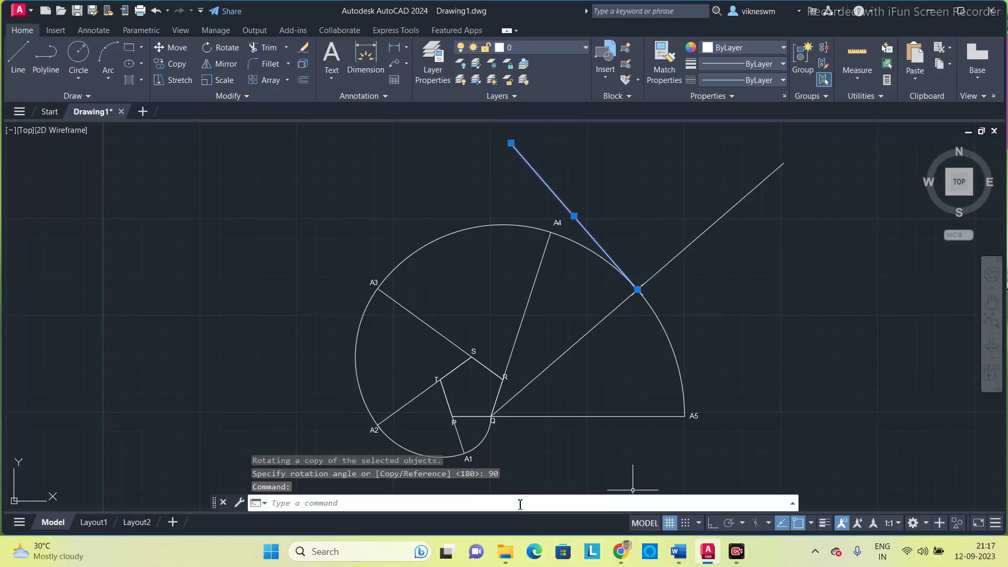
pyautogui.write('ro')
pyautogui.press('Return')
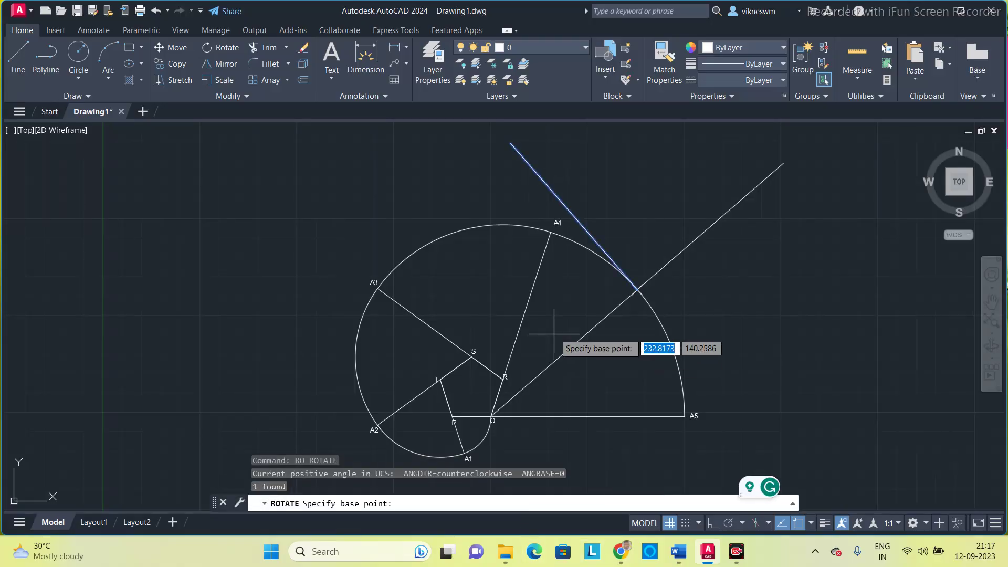
pyautogui.click(639, 288)
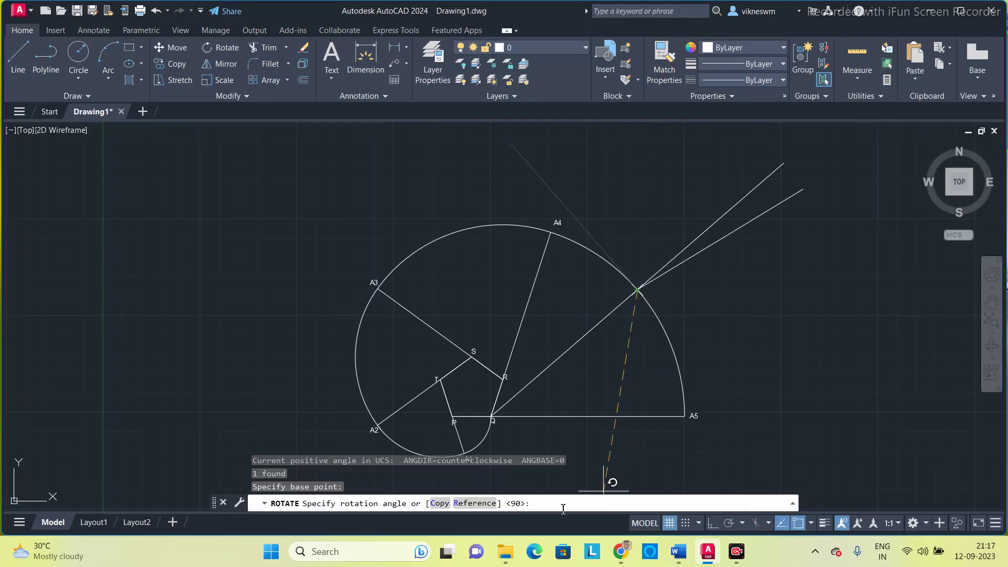
pyautogui.click(440, 505)
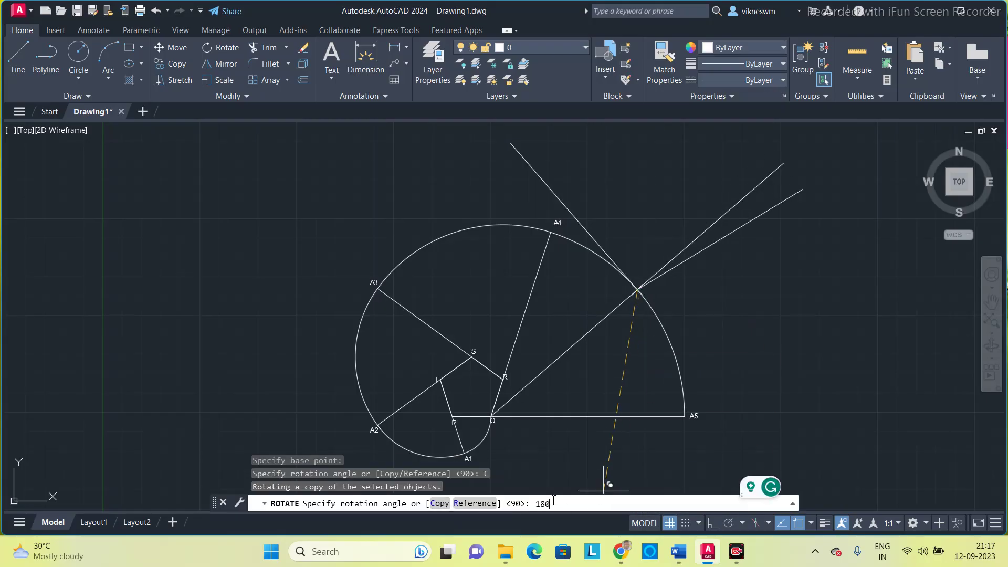
pyautogui.write('180')
pyautogui.press('Return')
pyautogui.press('Escape')
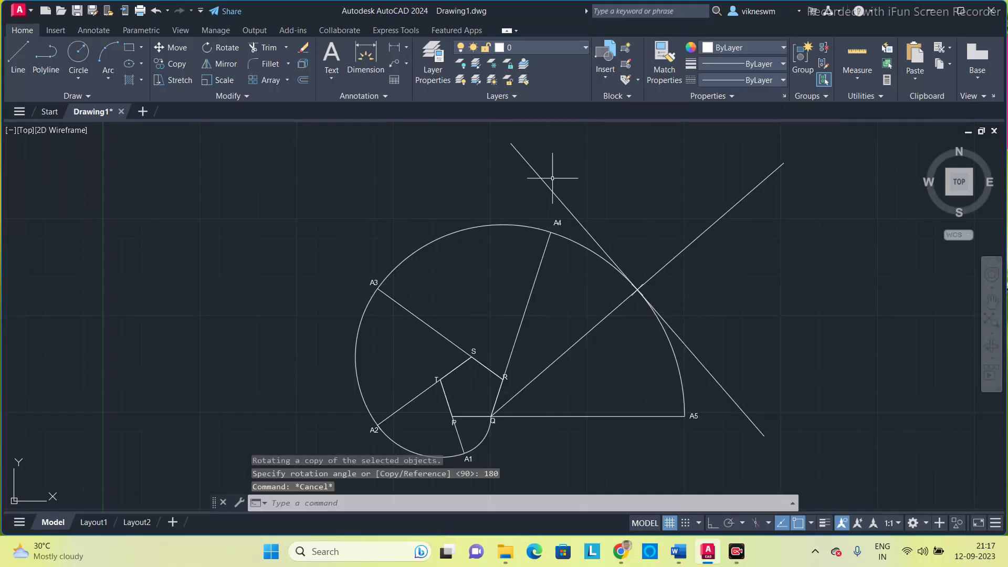
# Select the five involute arcs from A5 down to Q plus the tangent and normal lines.
pyautogui.click(508, 224)
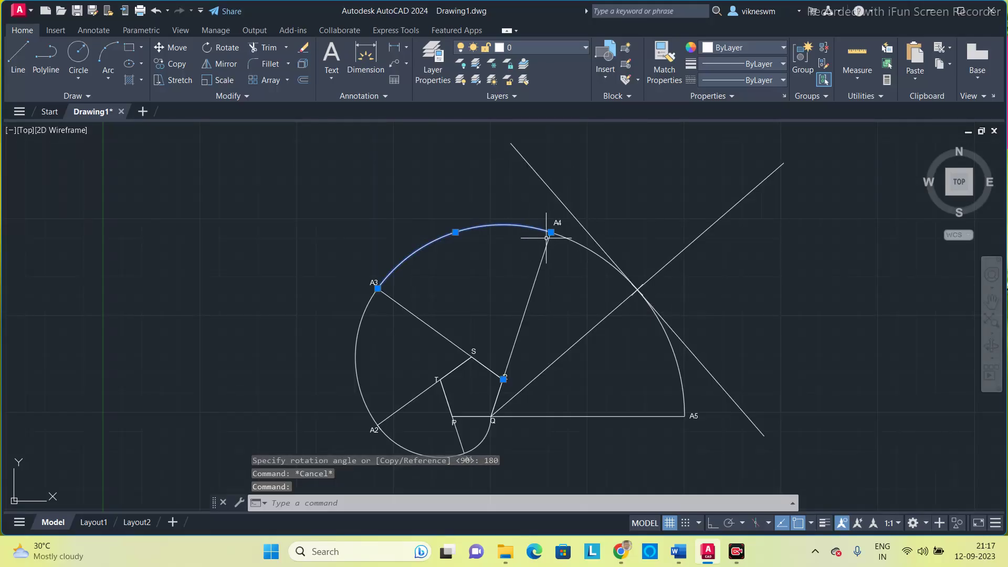
pyautogui.click(576, 244)
pyautogui.click(362, 333)
pyautogui.click(358, 333)
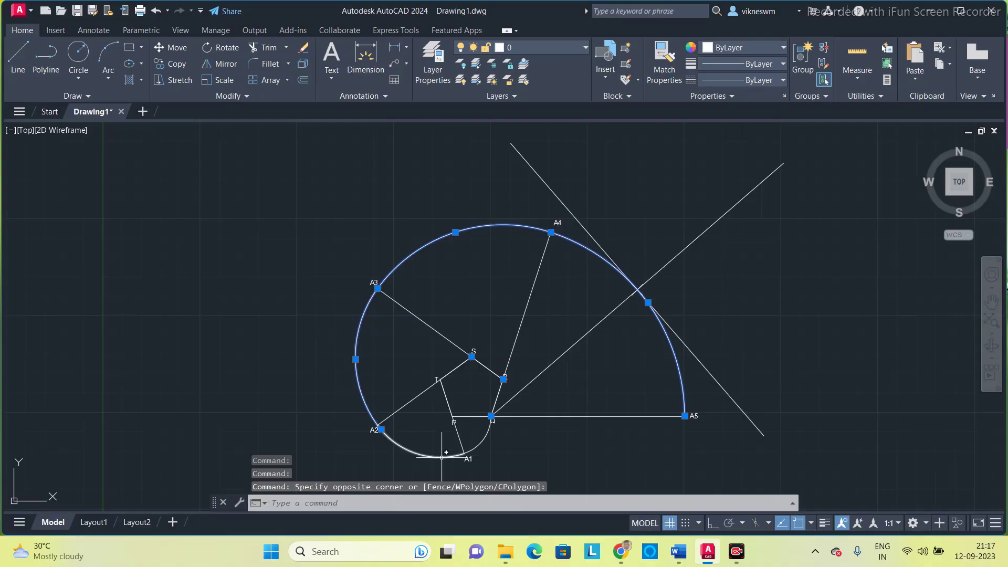
pyautogui.click(463, 453)
pyautogui.click(486, 439)
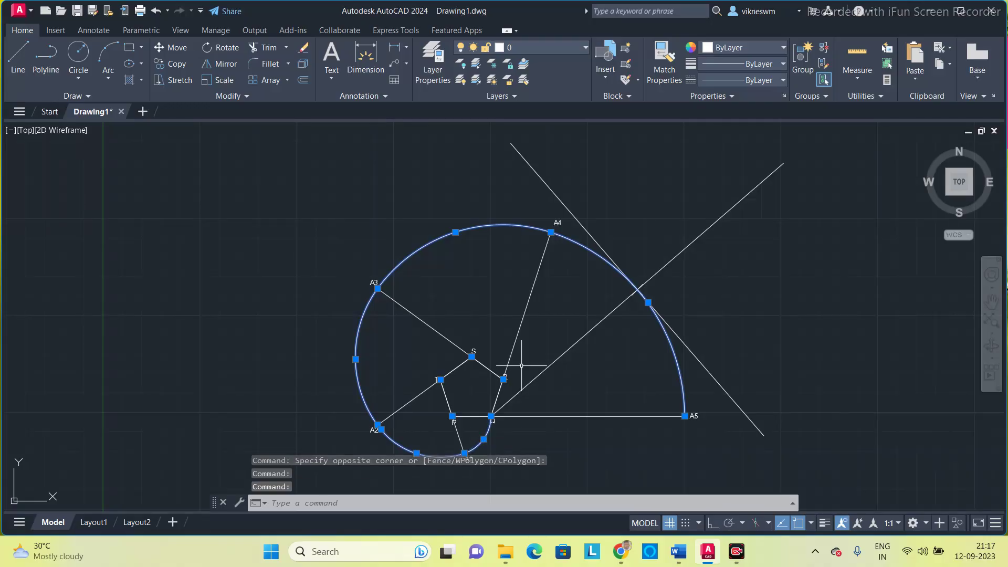
pyautogui.click(575, 216)
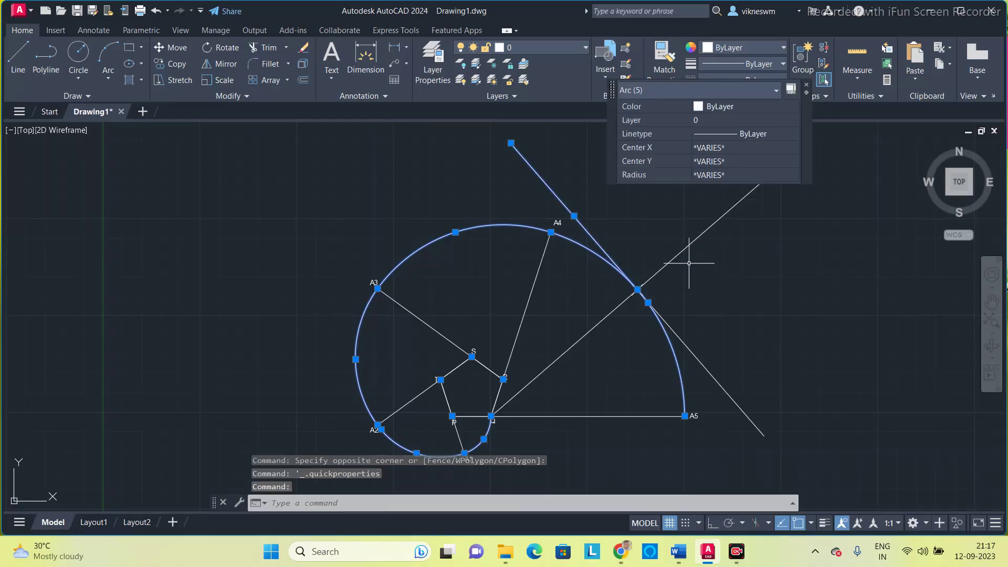
pyautogui.click(663, 268)
pyautogui.click(690, 345)
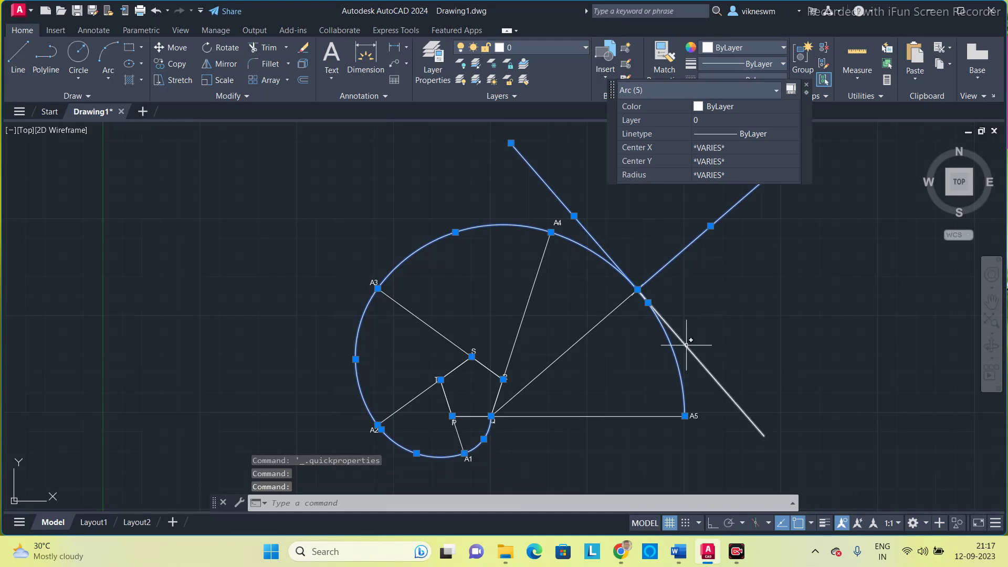
pyautogui.click(617, 309)
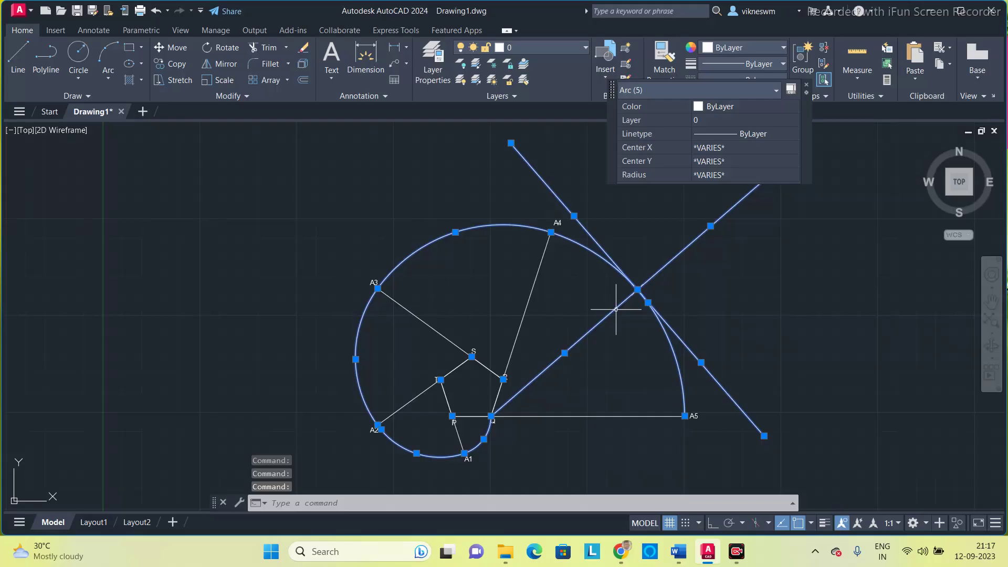
# Set the selection's lineweight to 0.40 mm and turn on Show Lineweight.
pyautogui.click(807, 87)
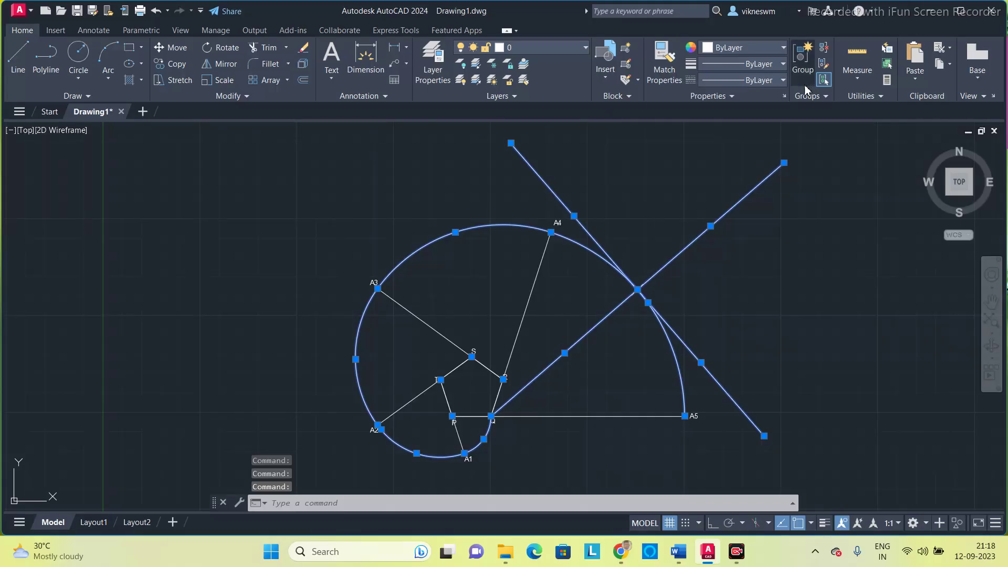
pyautogui.click(773, 64)
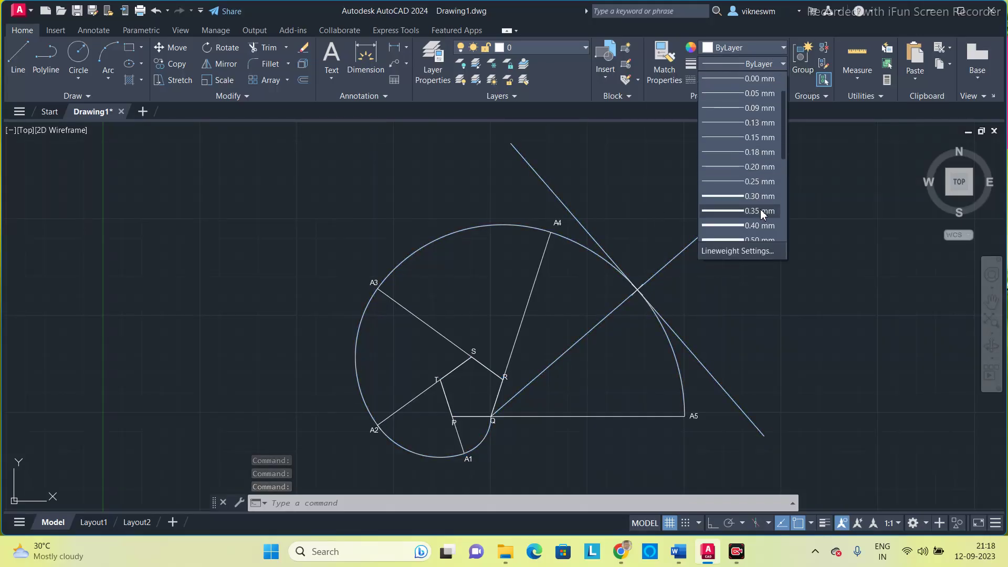
pyautogui.click(762, 226)
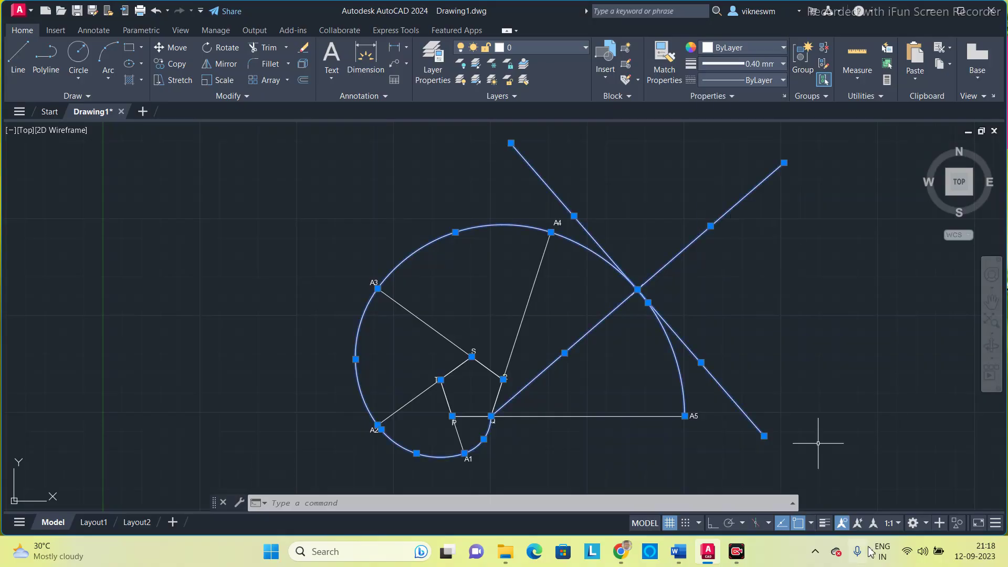
pyautogui.click(825, 525)
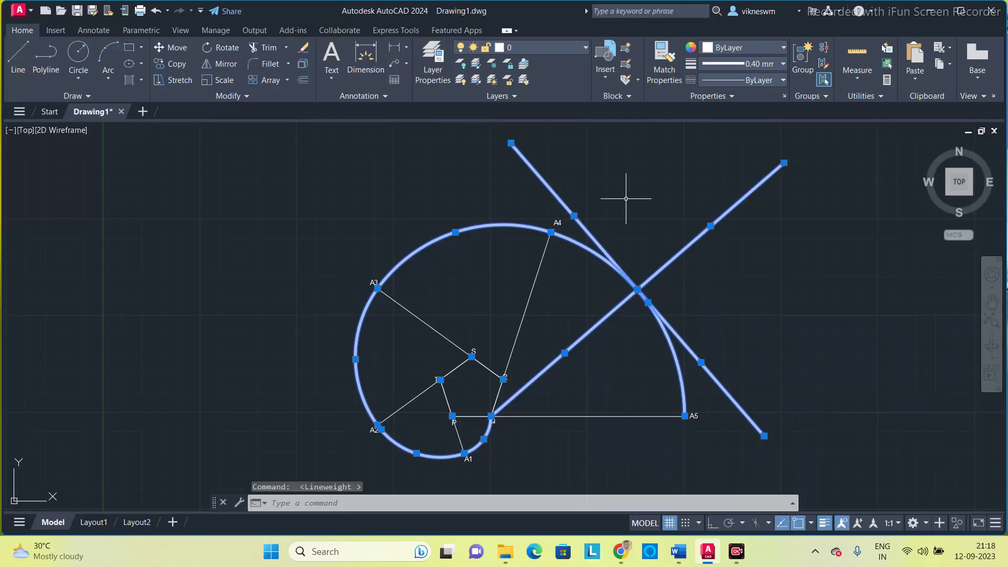
pyautogui.press('Escape')
pyautogui.click(516, 225)
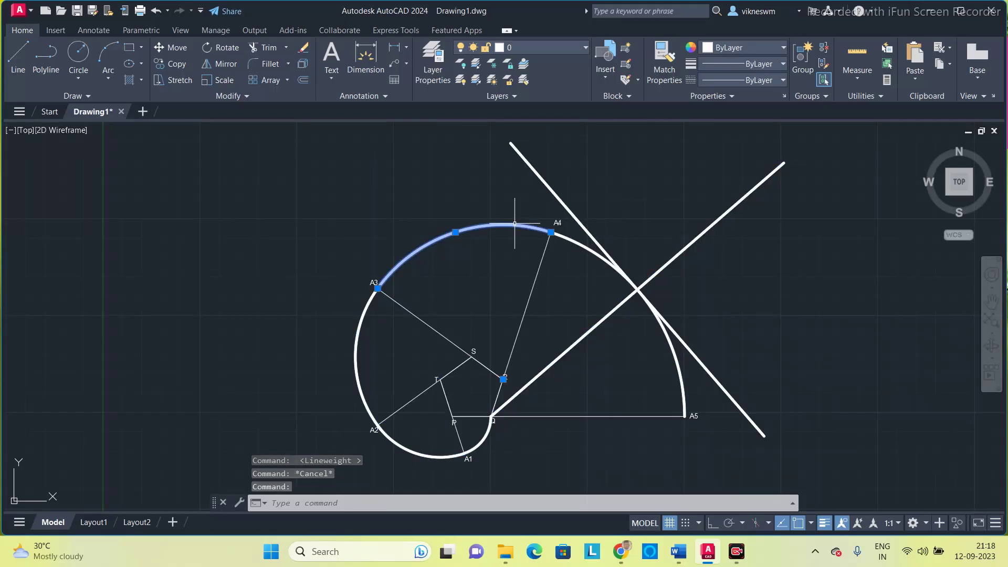
# Add the involute arcs A4–A5, A3–A2, A2–A1 and A1–Q to the selection.
pyautogui.click(584, 246)
pyautogui.click(363, 305)
pyautogui.click(361, 331)
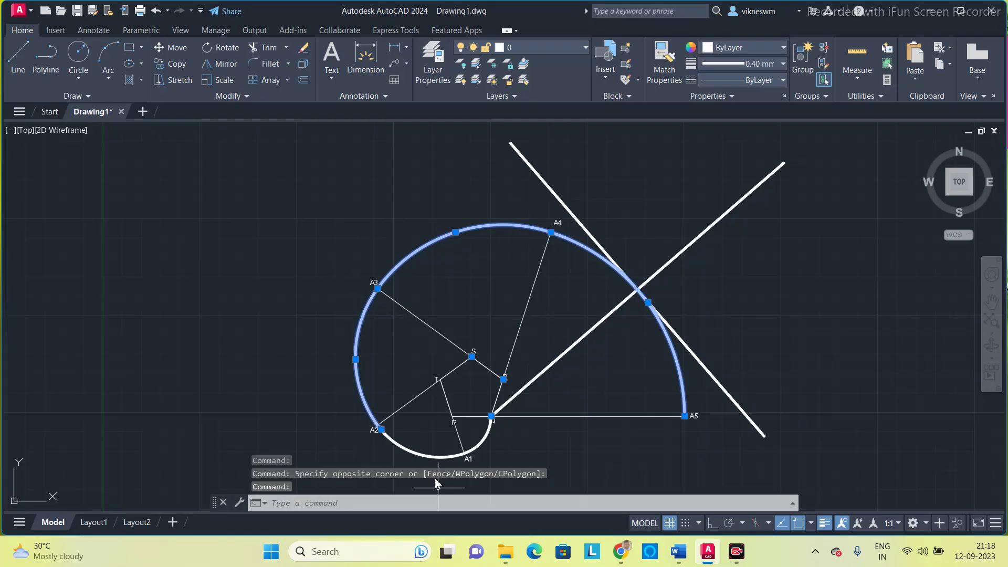
pyautogui.click(438, 456)
pyautogui.click(488, 430)
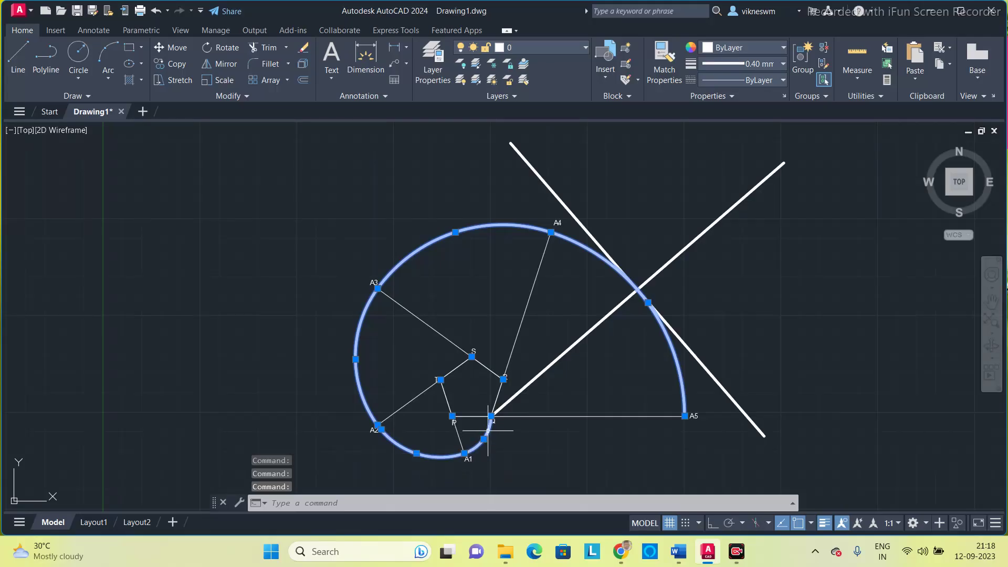
# Set the selected involute arcs' Object Color to red.
pyautogui.click(746, 51)
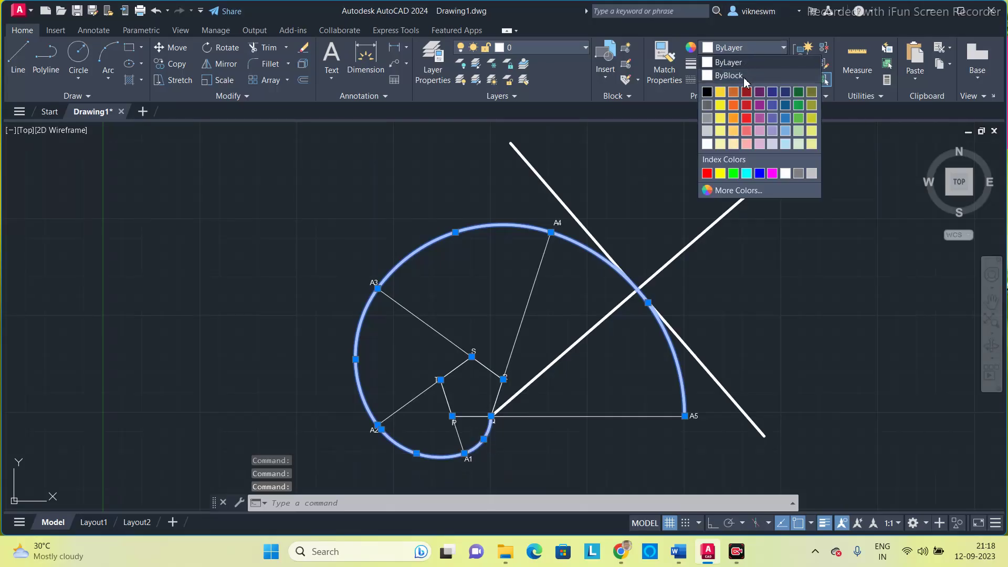
pyautogui.click(748, 93)
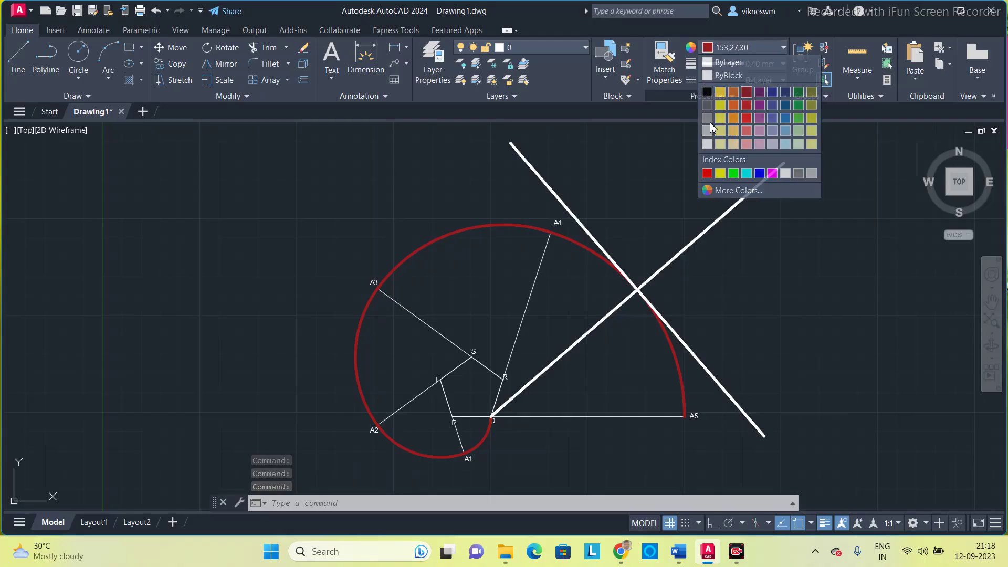
pyautogui.press('Escape')
pyautogui.click(535, 168)
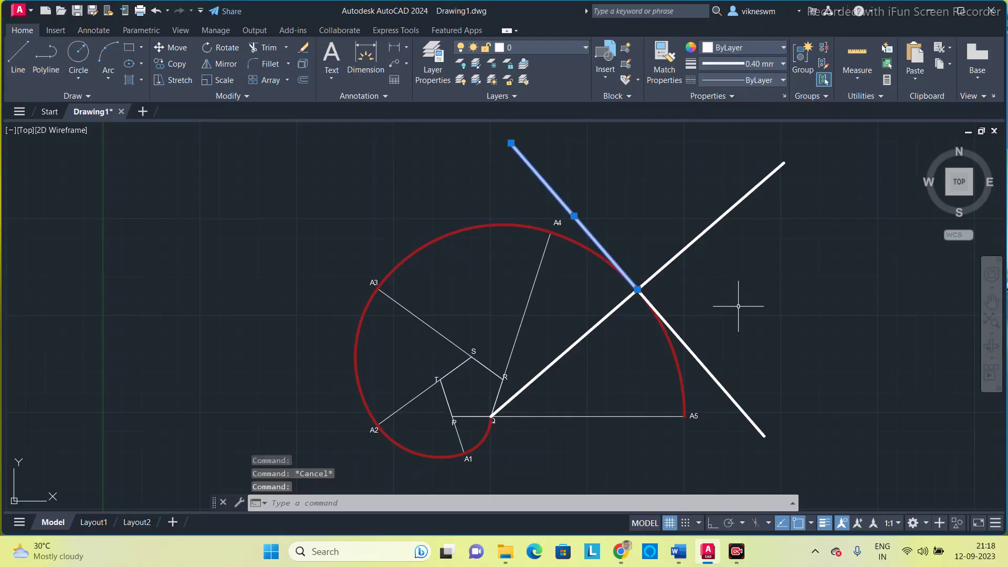